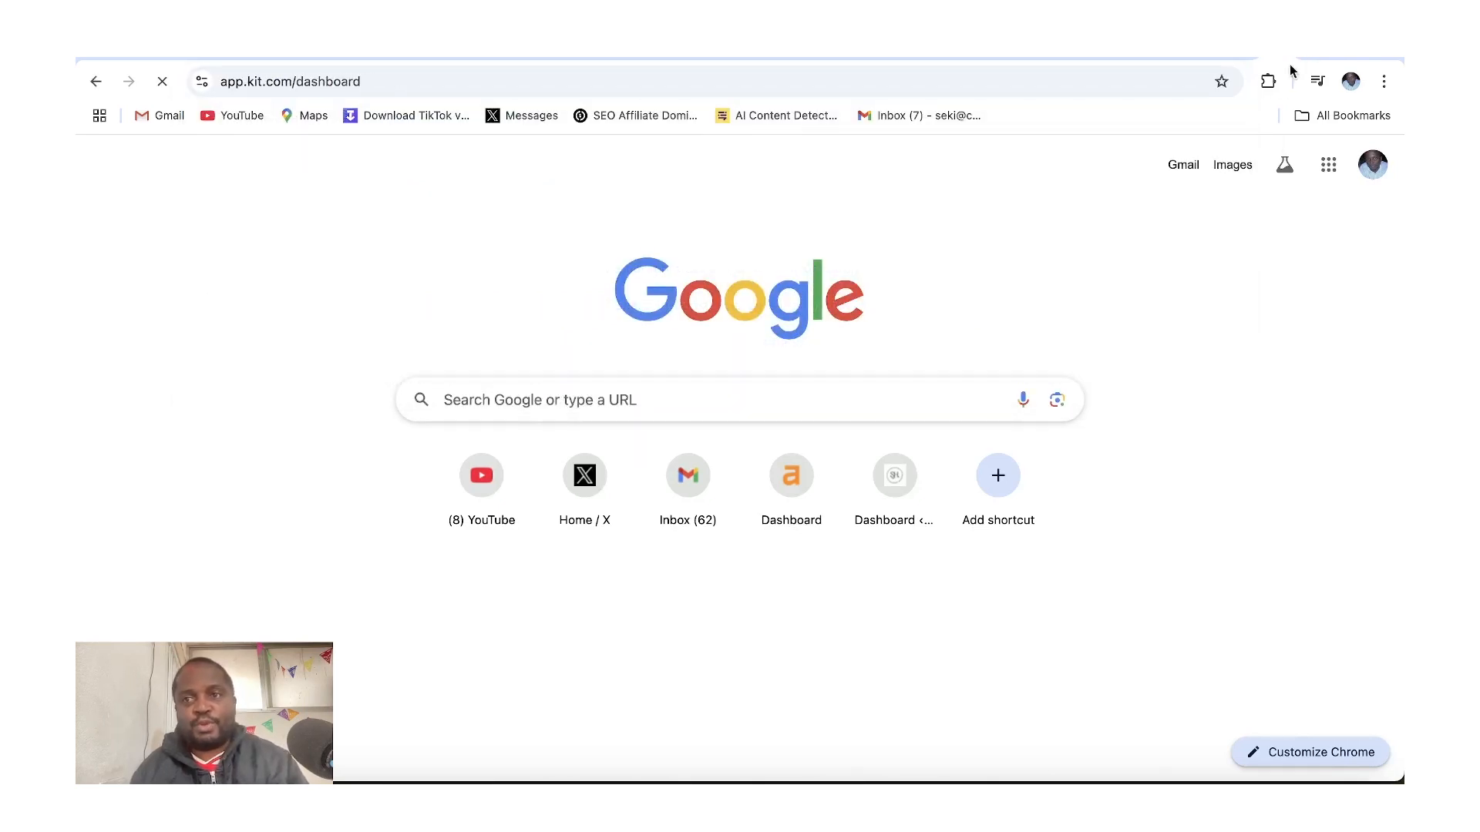
Open the Roadmap page on sekihudson.com in a new tab and scroll through it
{"action": "key", "text": "ctrl+t"}
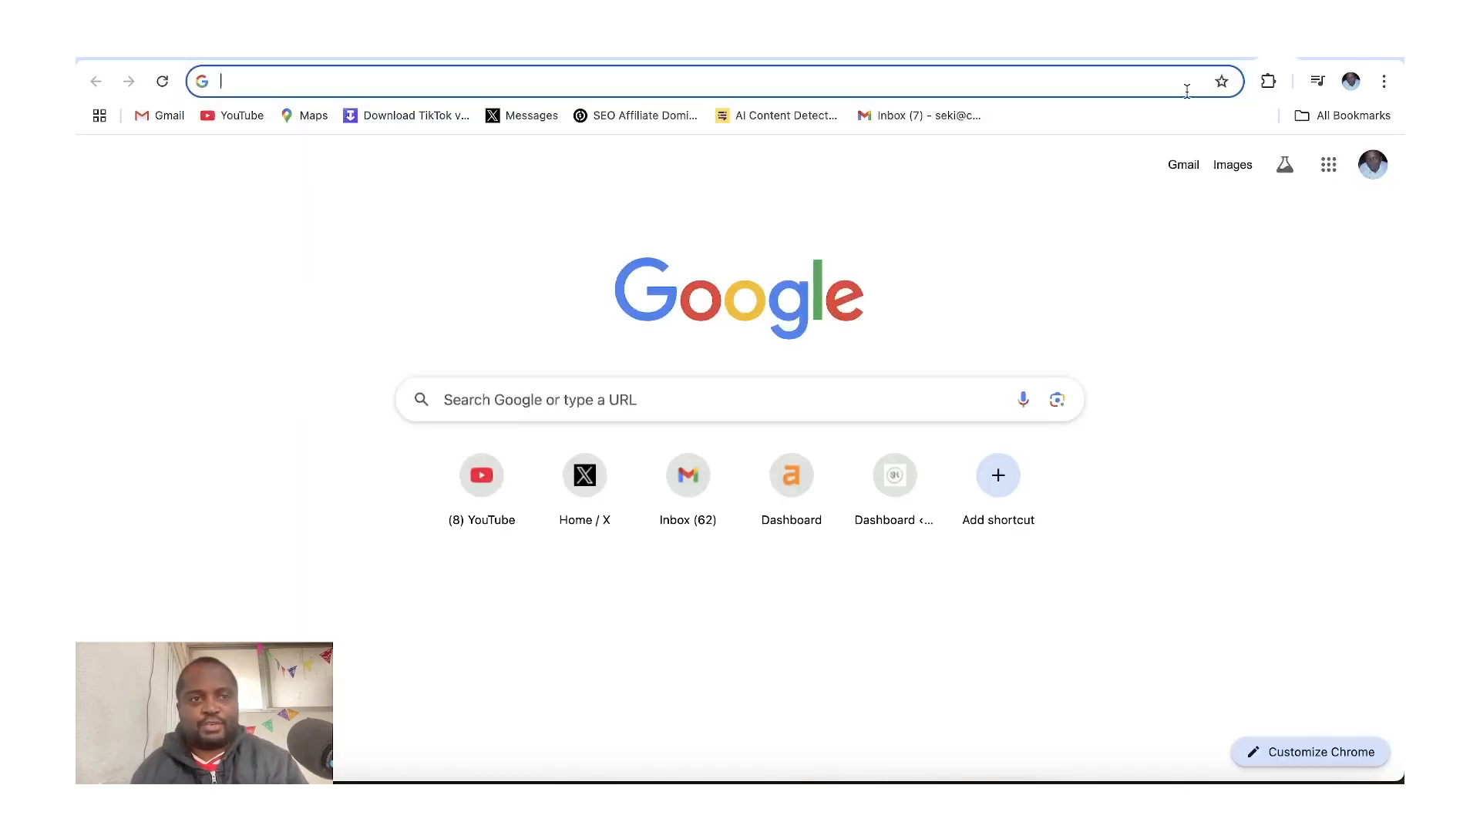
{"action": "type", "text": "seki"}
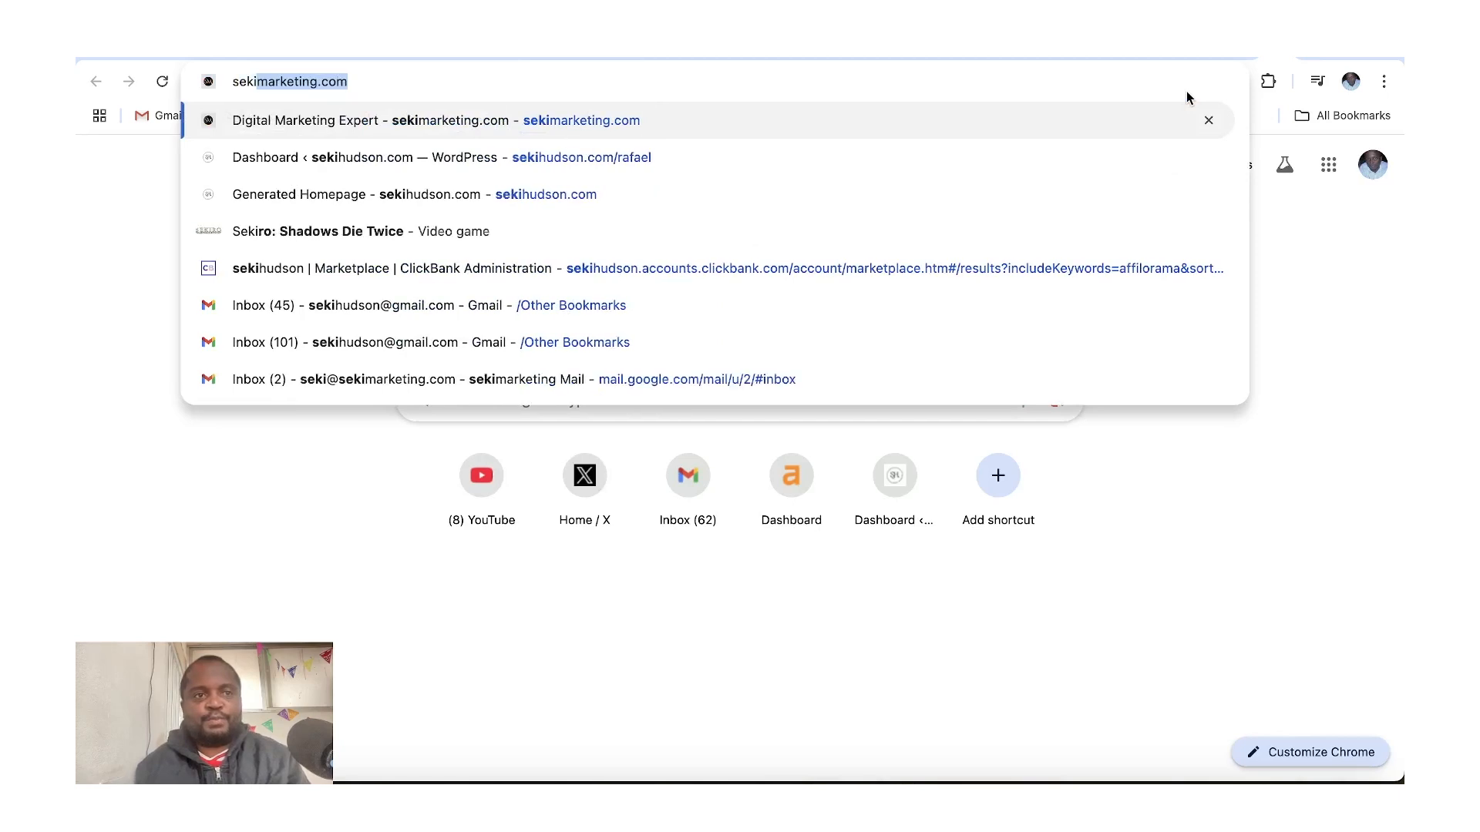
{"action": "type", "text": "hu"}
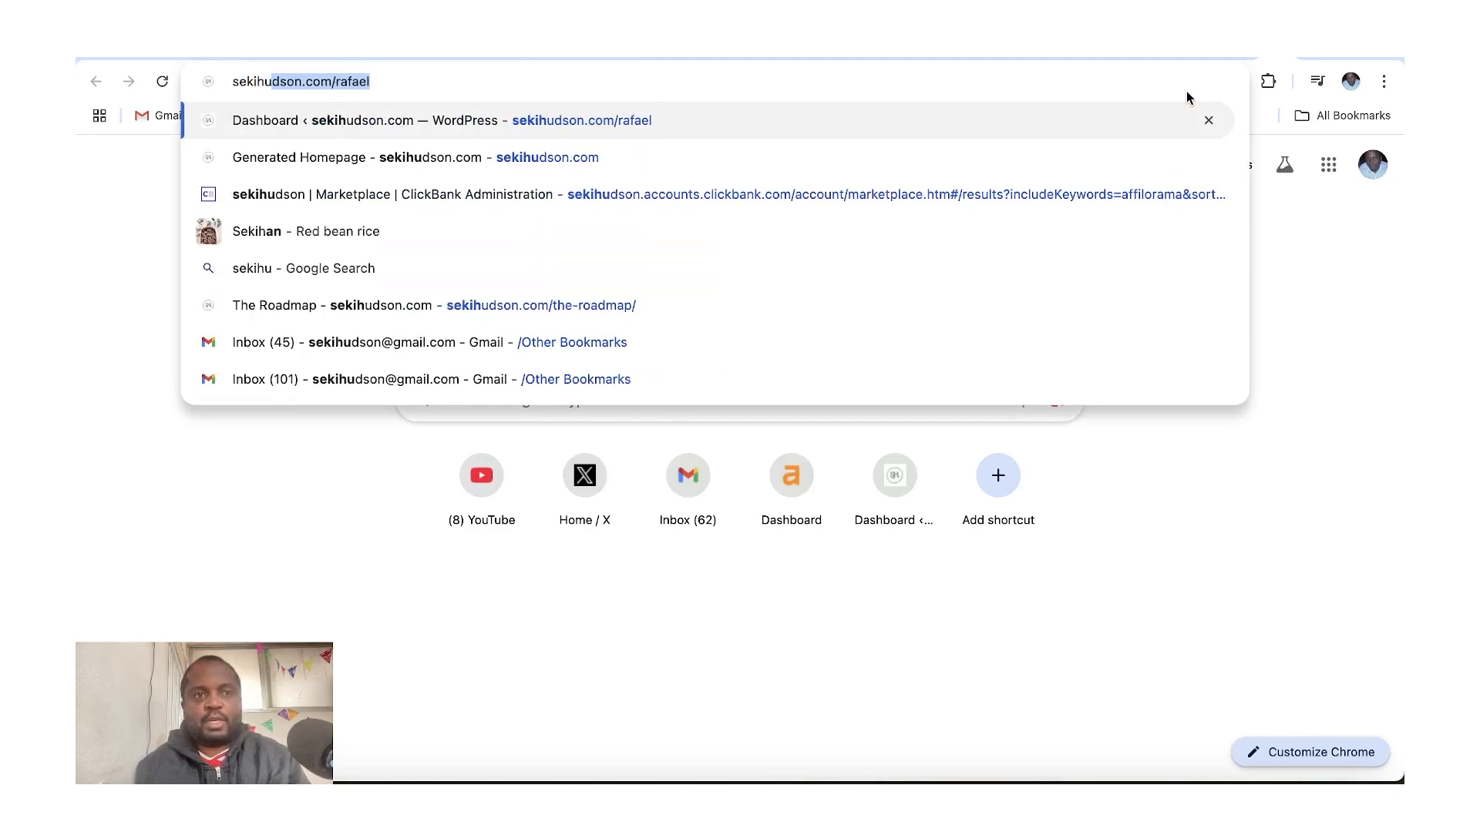
{"action": "left_click", "coordinate": [530, 306]}
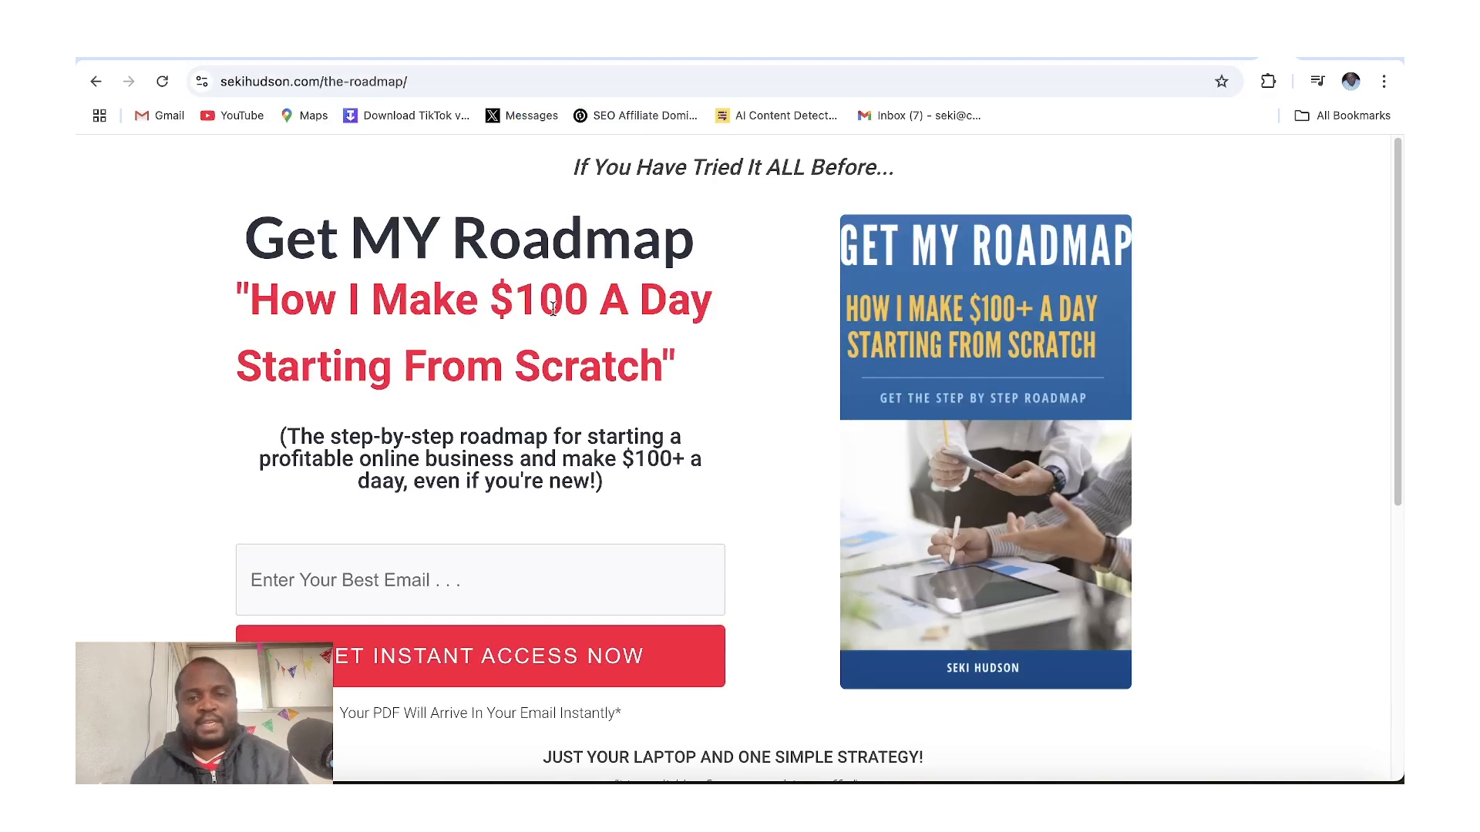
{"action": "mouse_move", "coordinate": [1399, 224]}
{"action": "left_mouse_down"}
{"action": "mouse_move", "coordinate": [1392, 294]}
{"action": "mouse_move", "coordinate": [1400, 240]}
{"action": "left_mouse_up"}
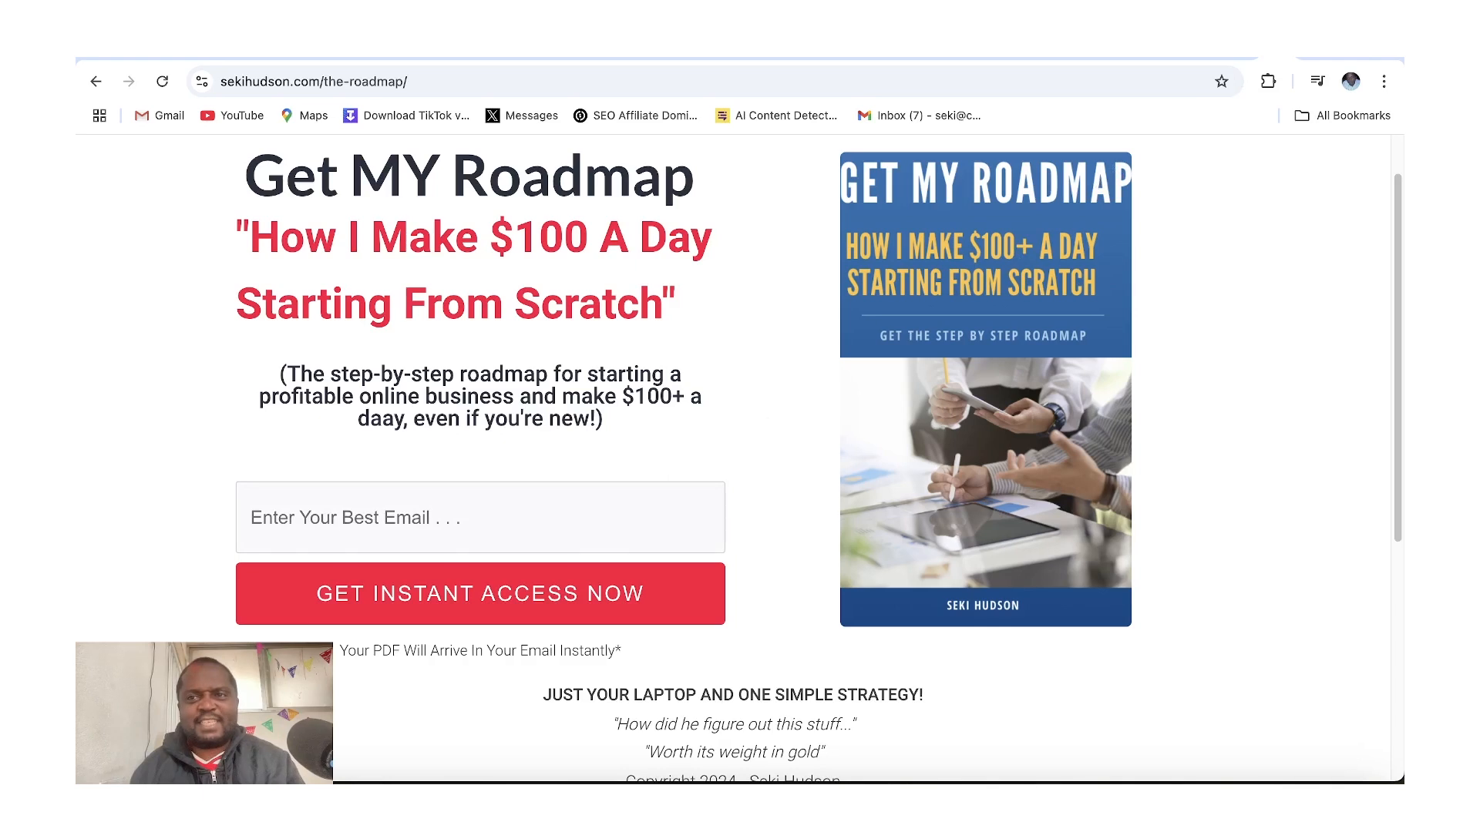
Switch to the Kit dashboard tab and open the account Settings to view the Login Details
{"action": "key", "text": "ctrl+t"}
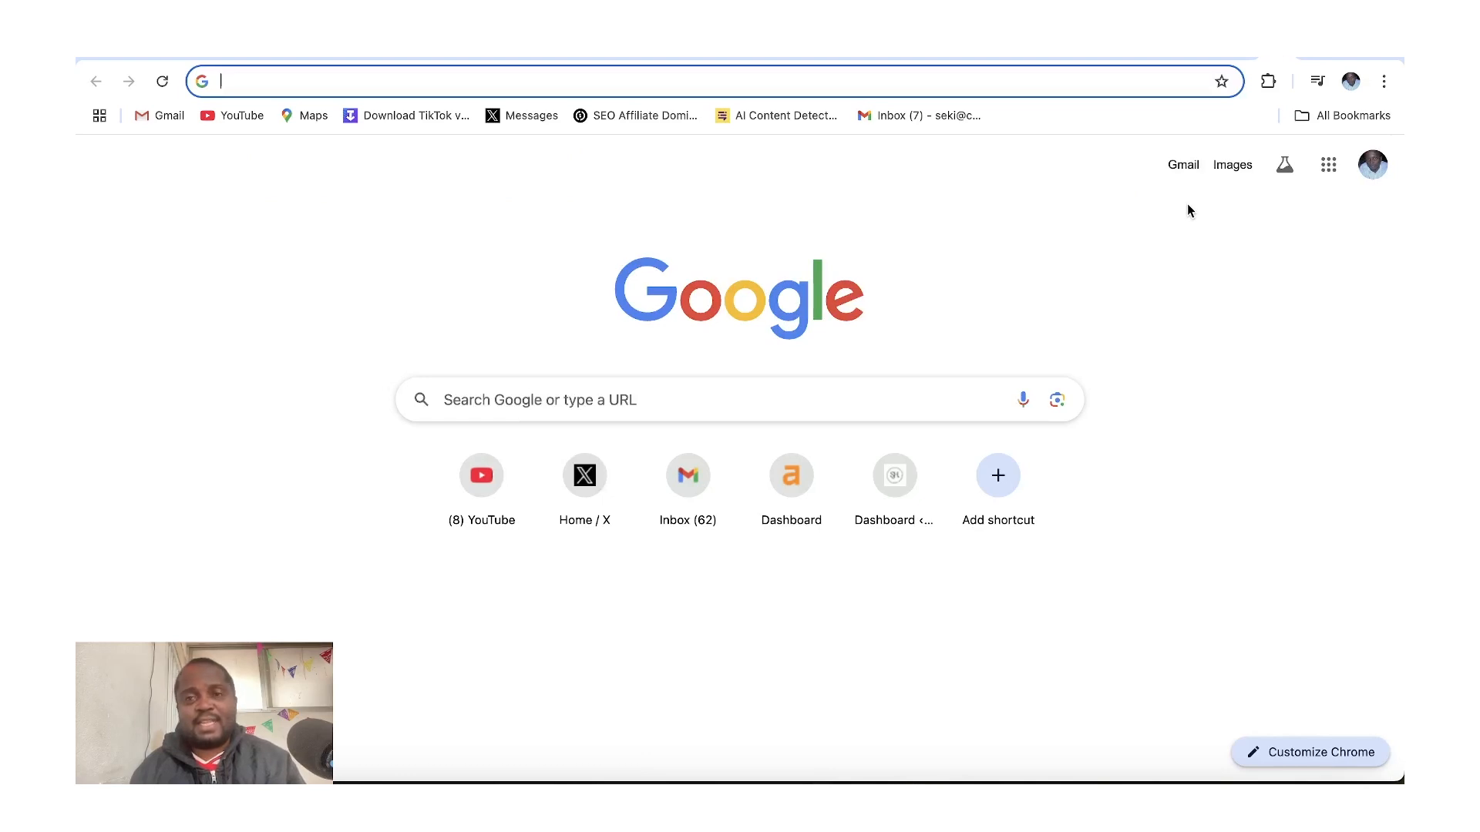
{"action": "left_click", "coordinate": [1231, 59]}
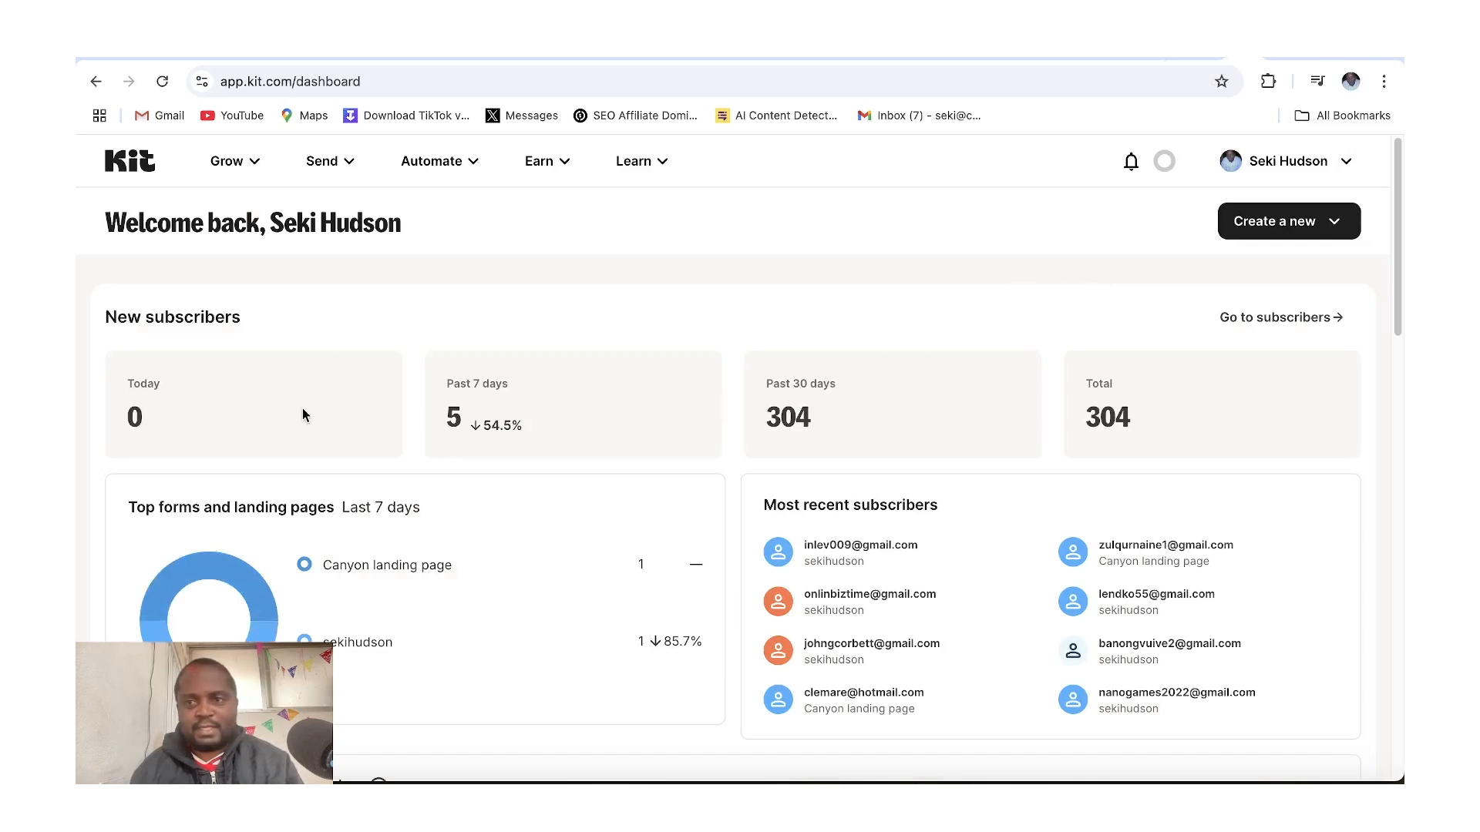
{"action": "left_click", "coordinate": [1258, 168]}
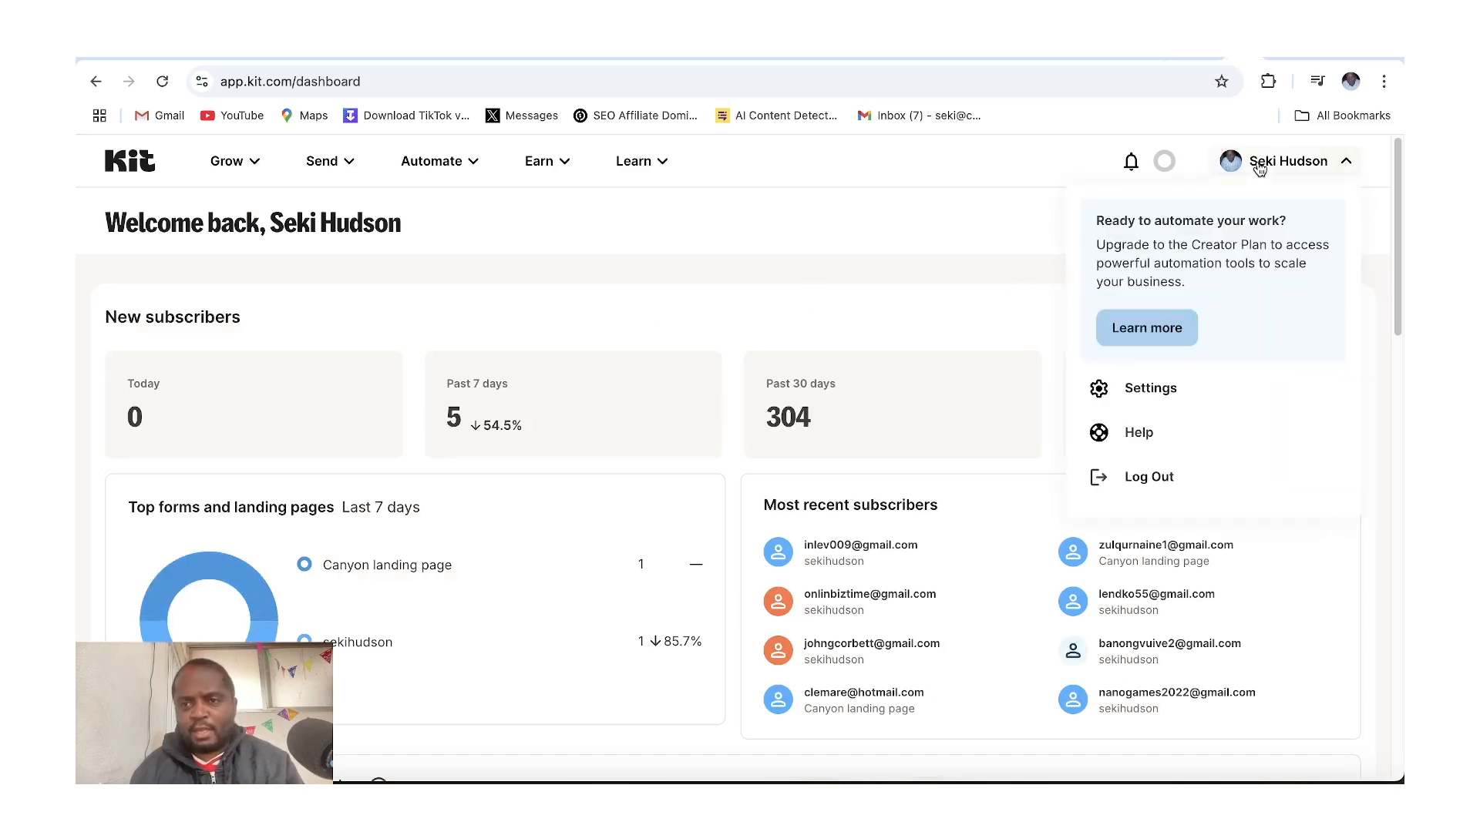
{"action": "left_click", "coordinate": [1259, 168]}
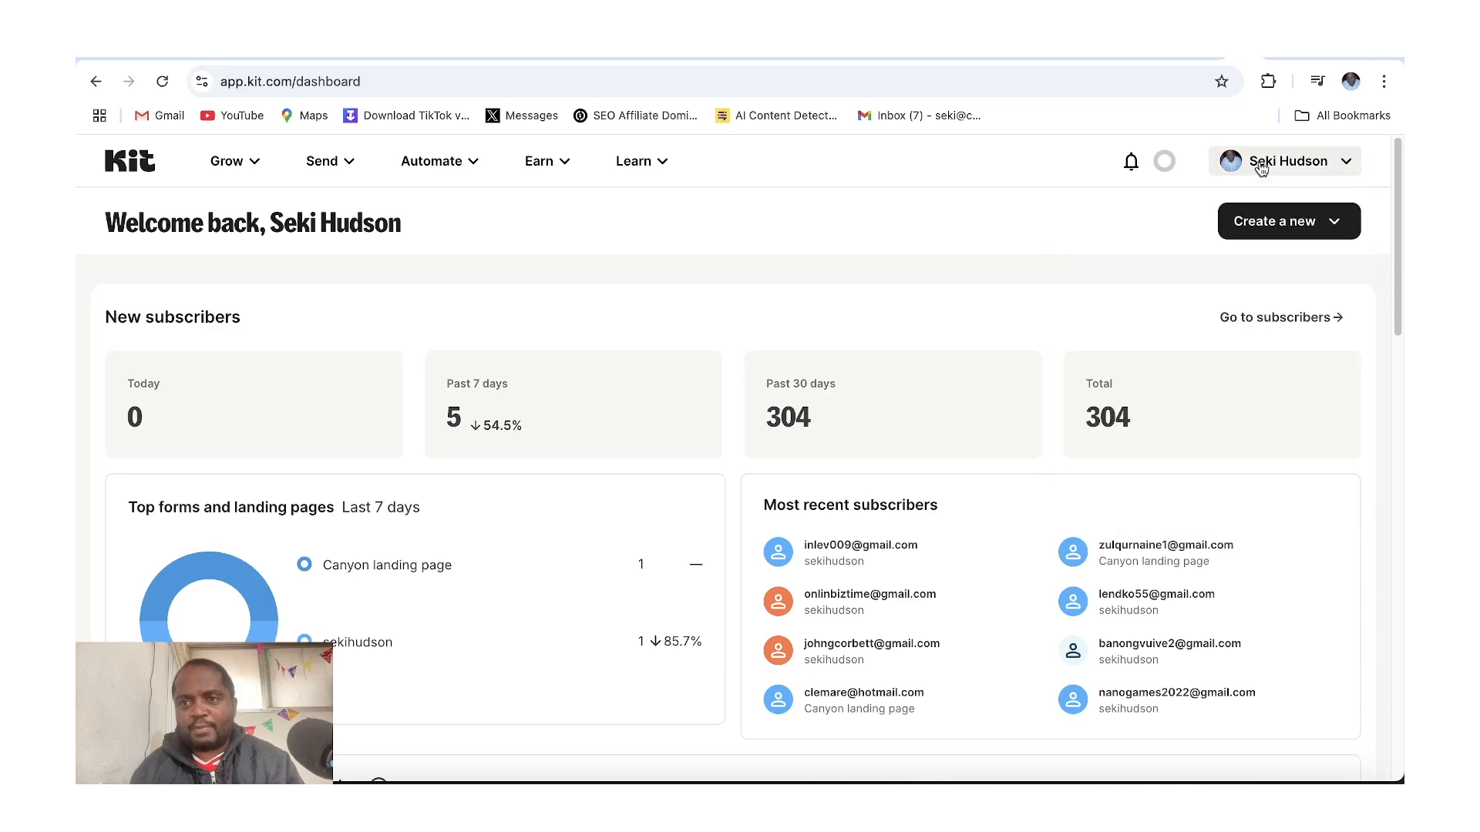
{"action": "left_click", "coordinate": [1243, 168]}
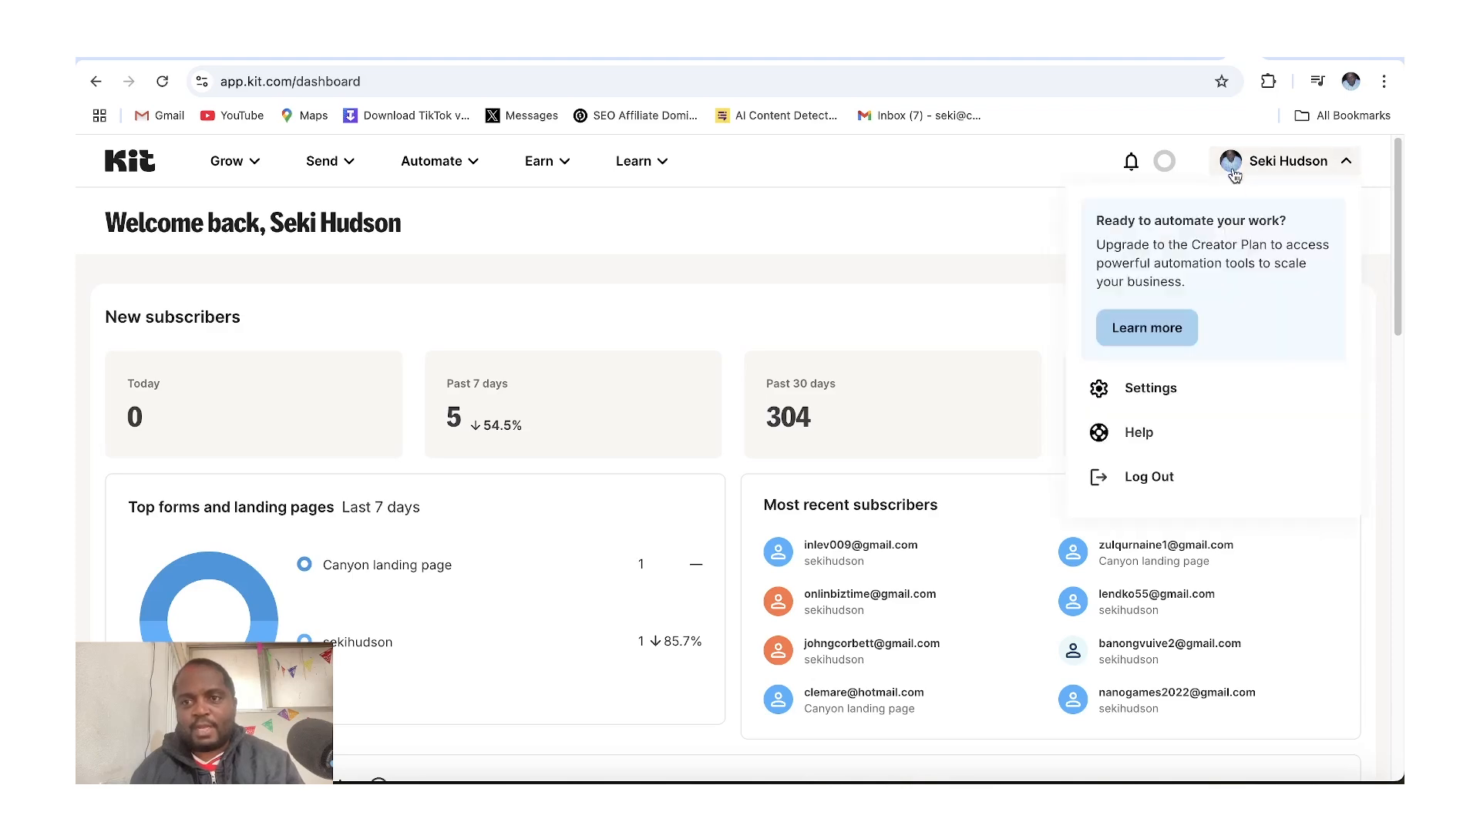
{"action": "left_click", "coordinate": [1149, 390]}
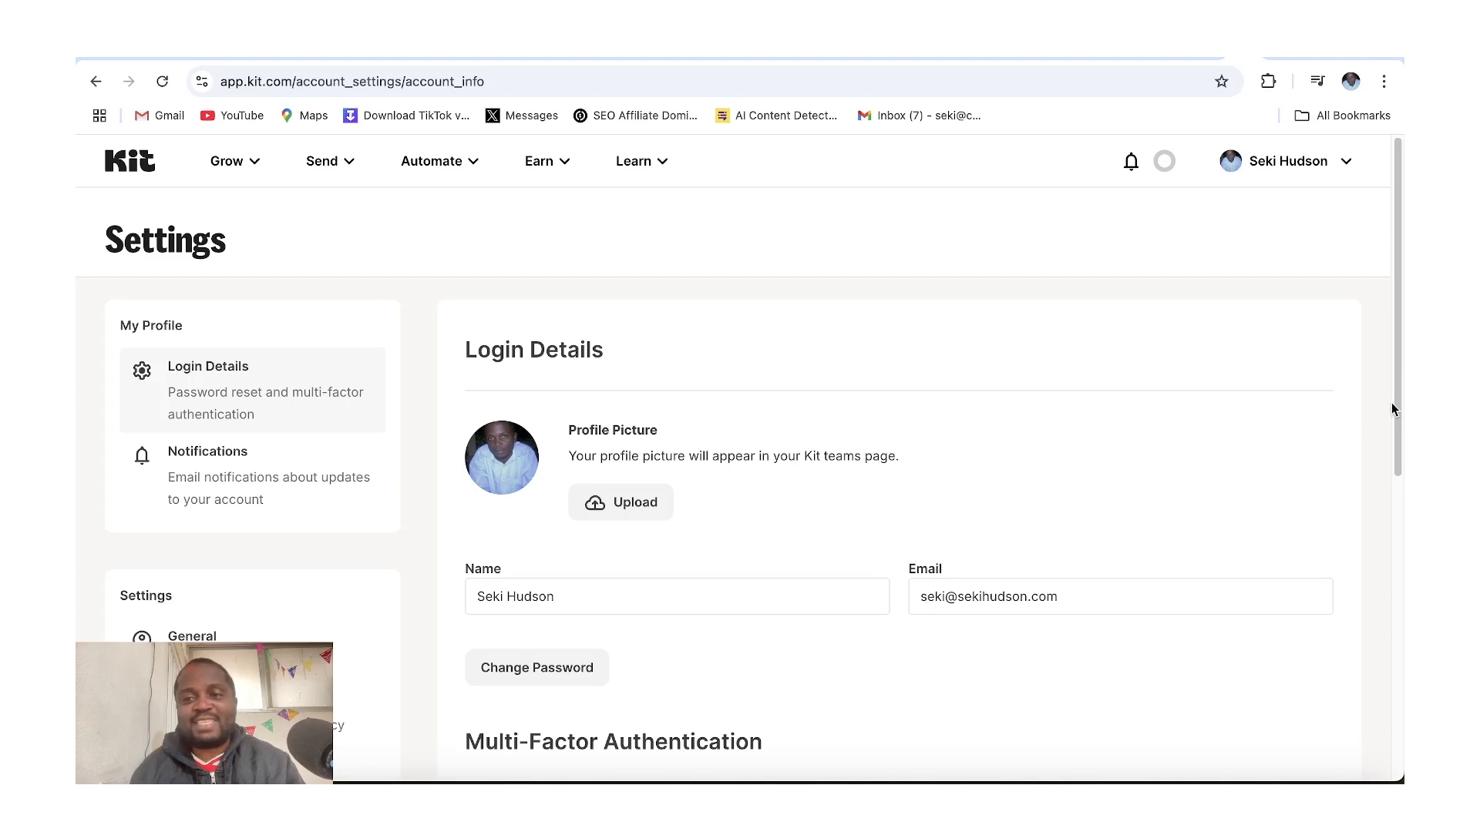
{"action": "left_click_drag", "start_coordinate": [1394, 404], "coordinate": [1360, 591]}
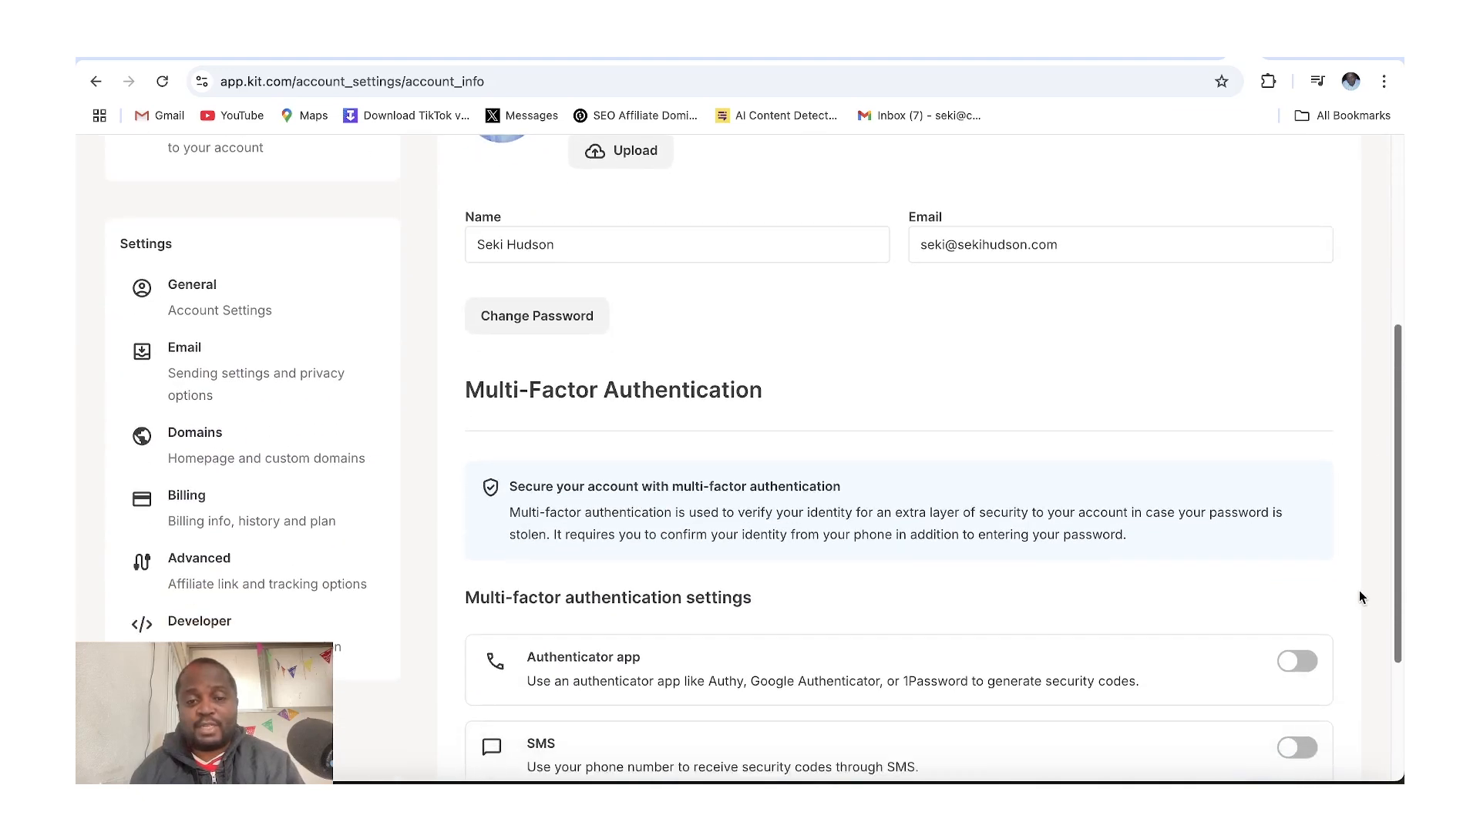
{"action": "scroll", "coordinate": [1359, 595], "scroll_direction": "up", "scroll_amount": 5}
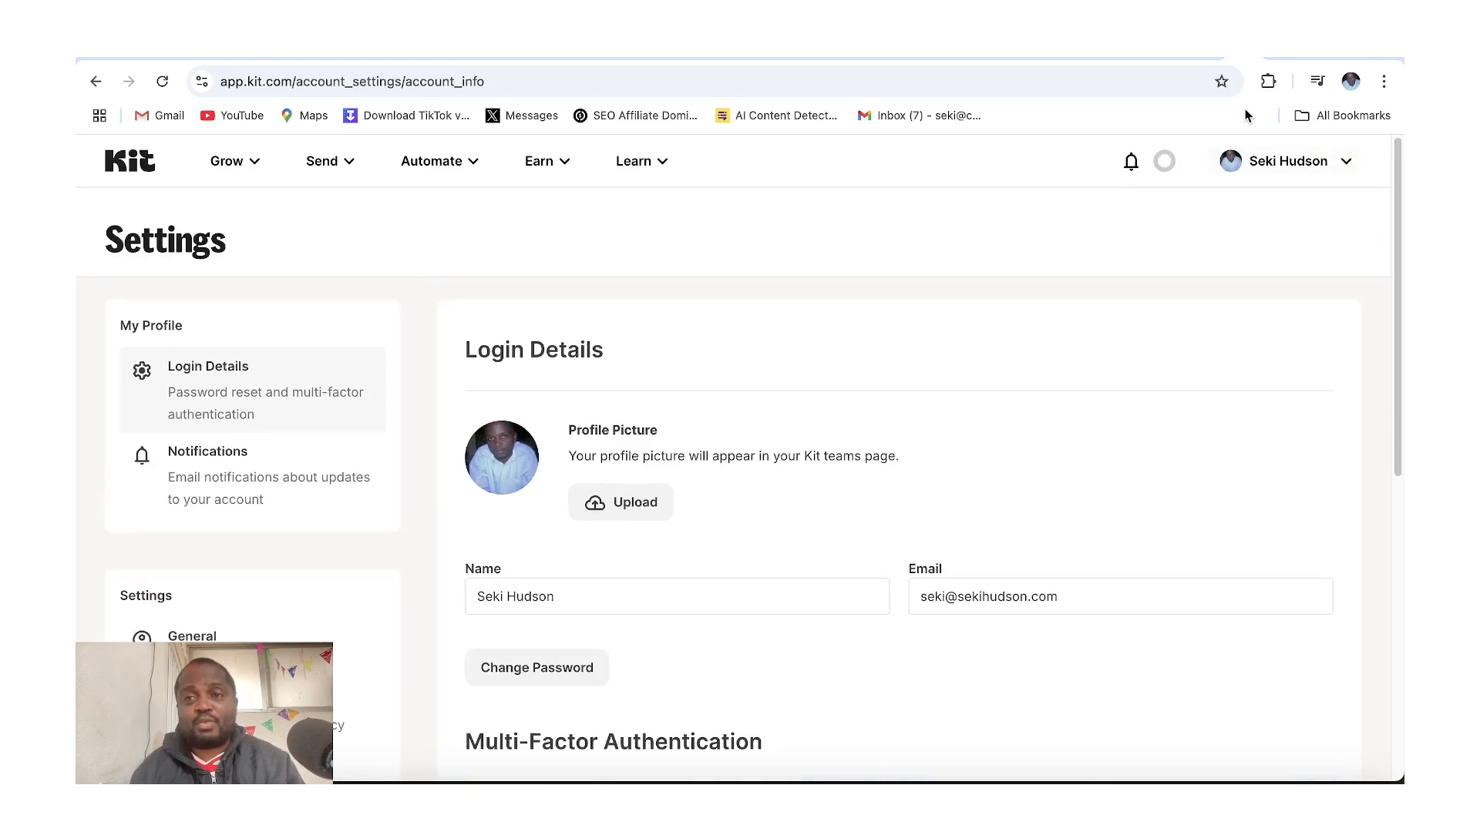
Switch to the Miro board and sketch a highlighter stroke and a pen doodle on the canvas
{"action": "left_click", "coordinate": [1168, 86]}
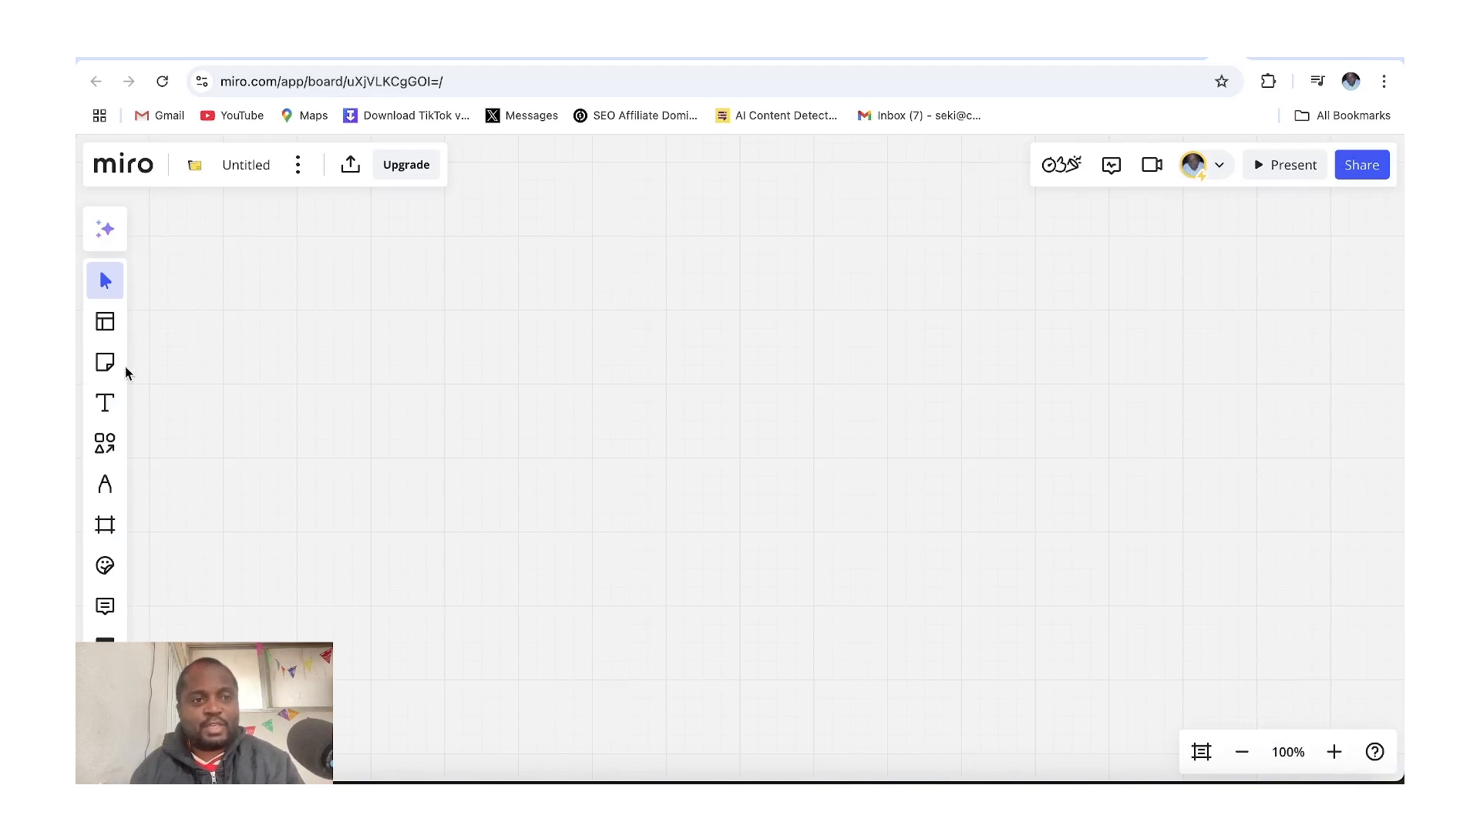
{"action": "left_click", "coordinate": [105, 484]}
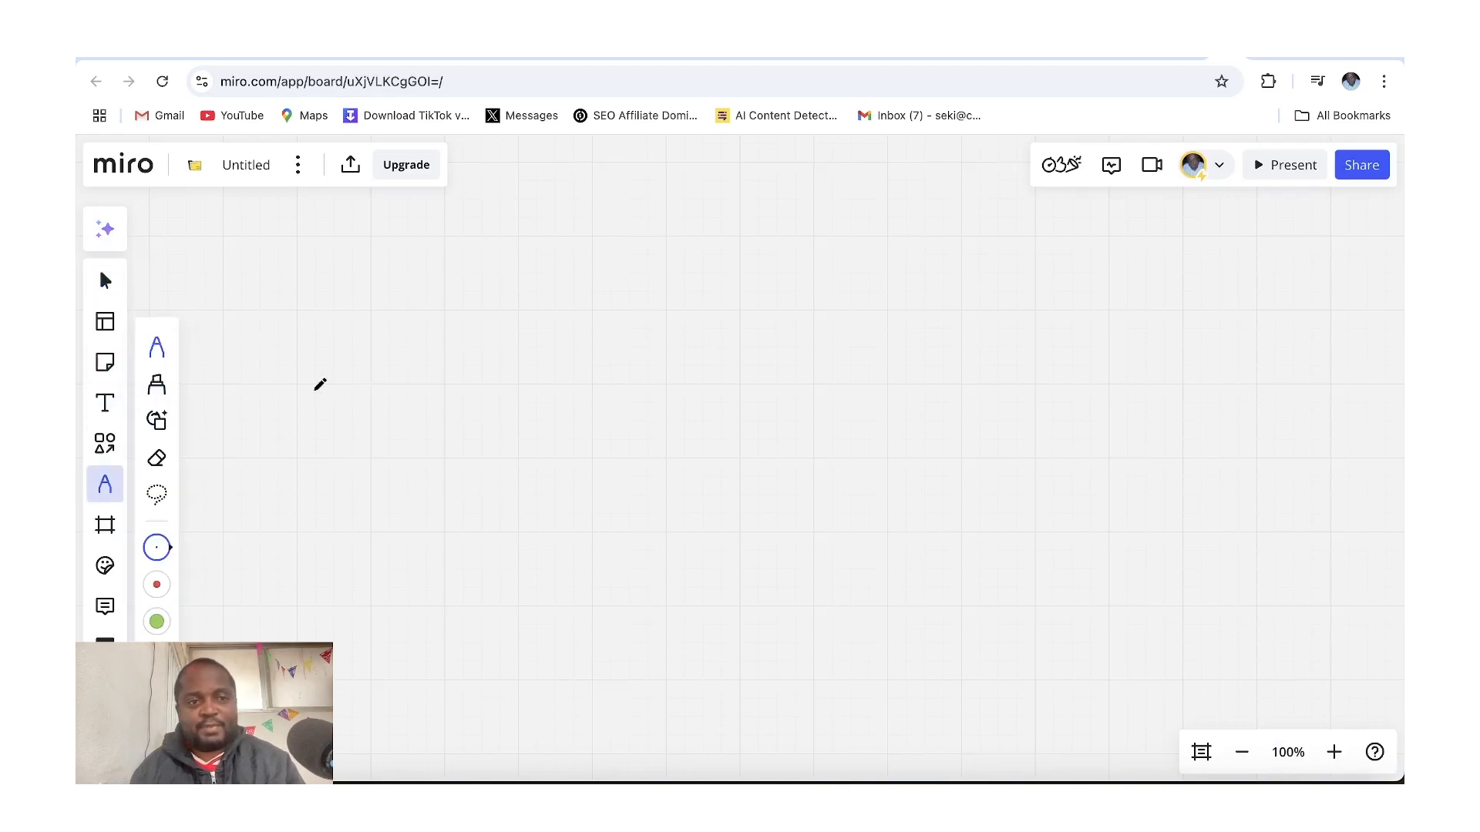
{"action": "left_click", "coordinate": [156, 384]}
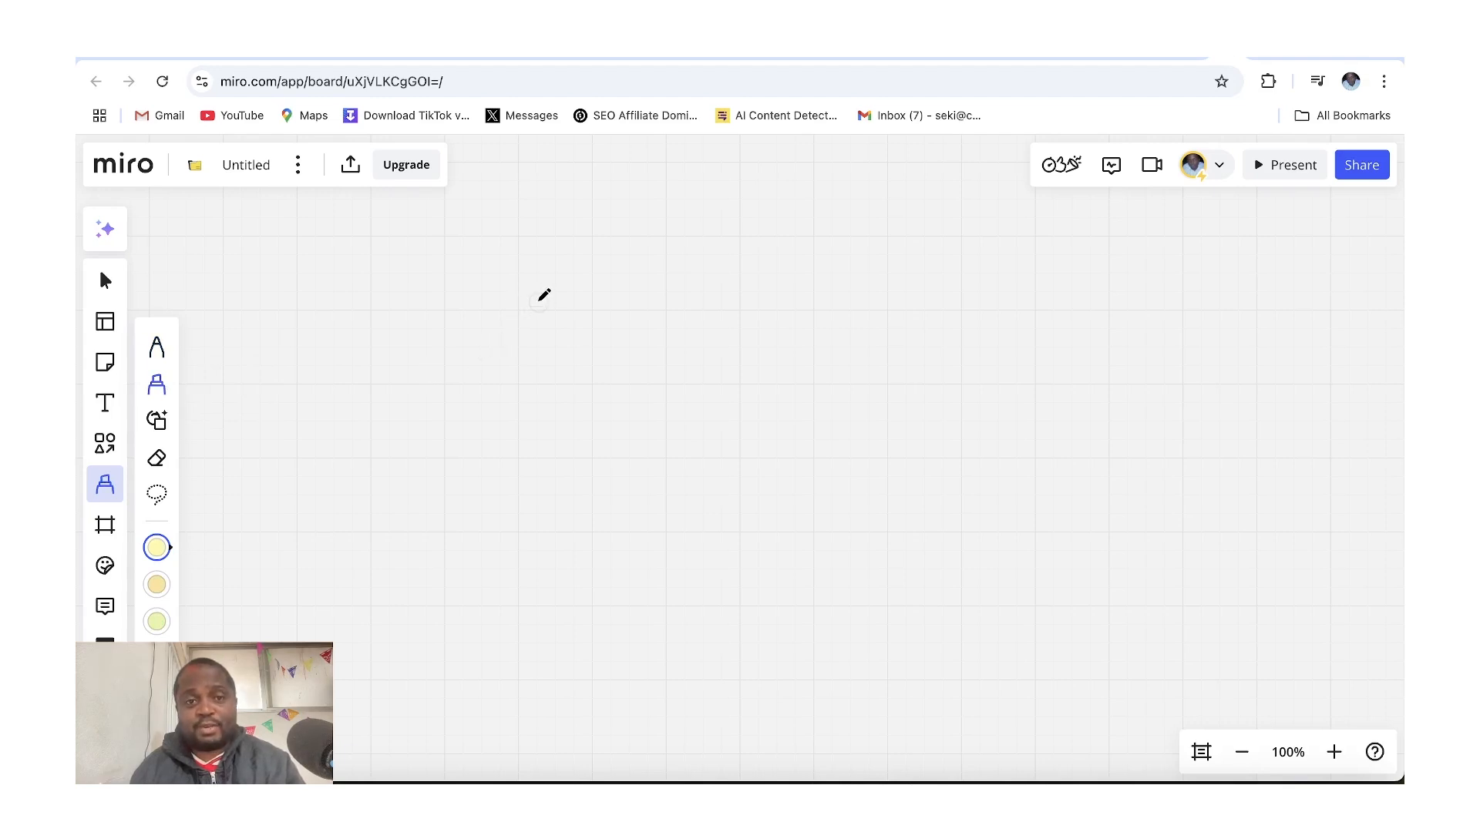
{"action": "left_click_drag", "start_coordinate": [539, 300], "coordinate": [537, 344]}
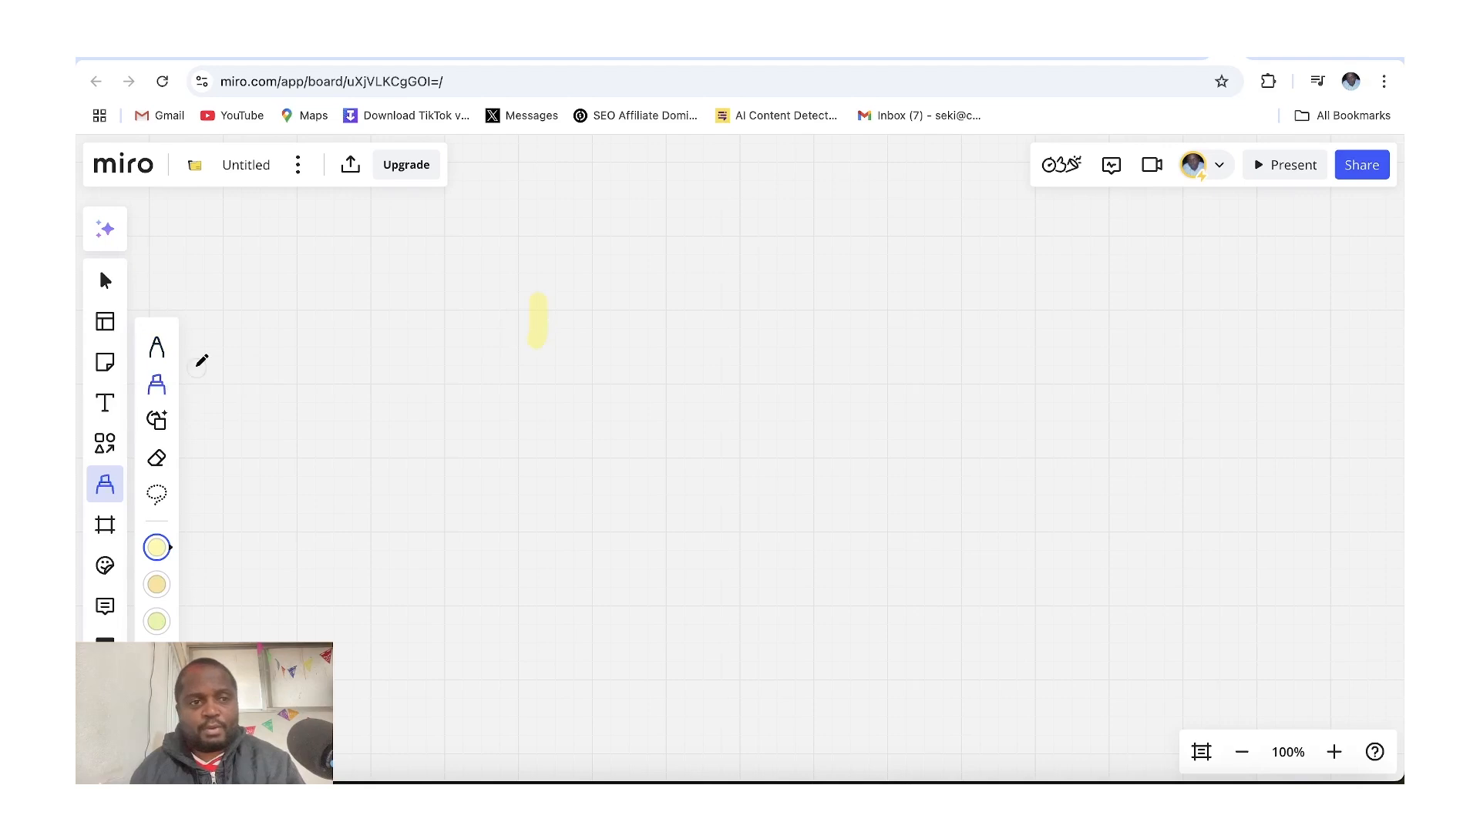
{"action": "left_click", "coordinate": [153, 347]}
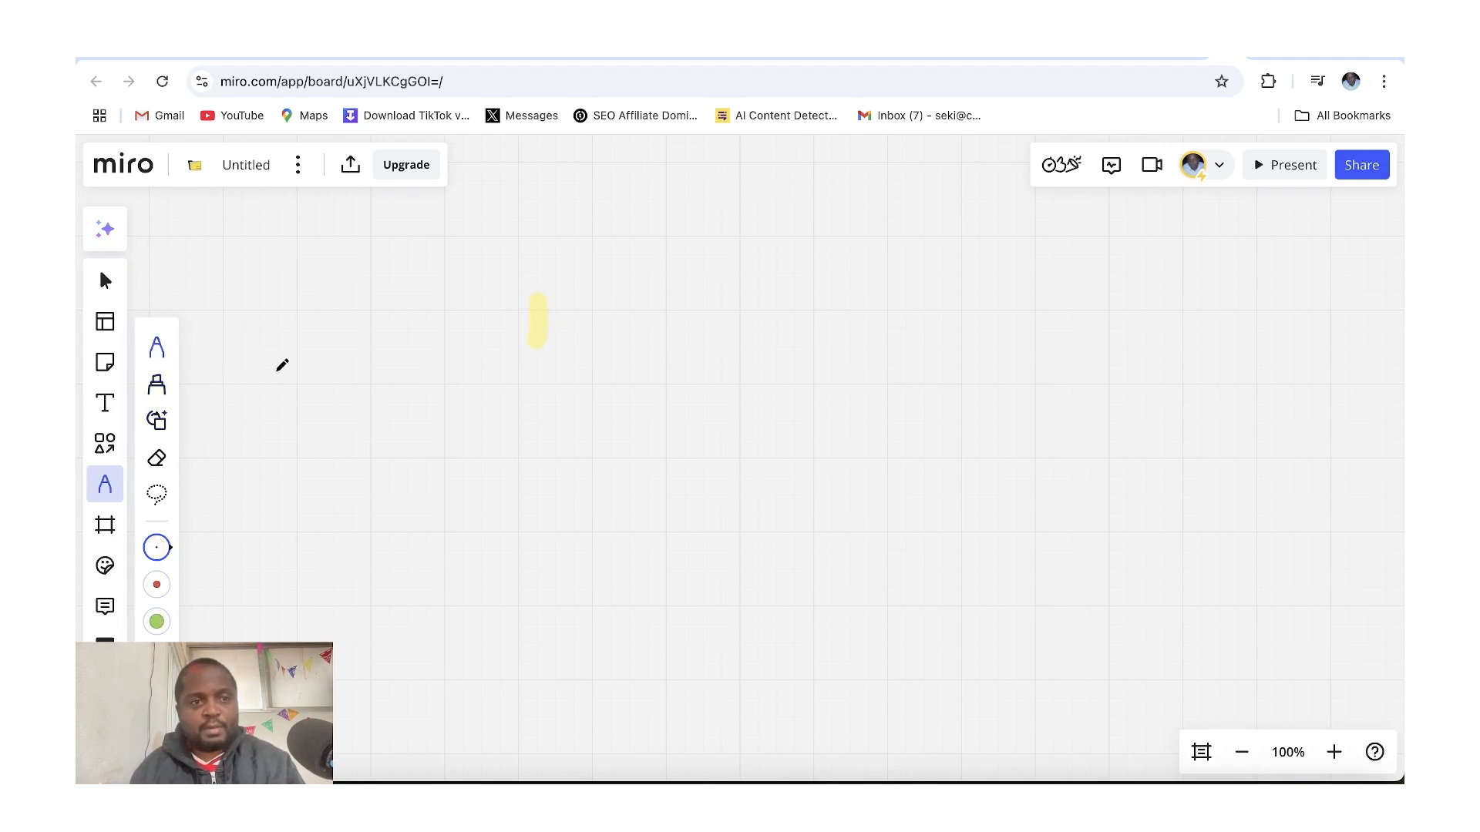
{"action": "mouse_move", "coordinate": [582, 317]}
{"action": "left_mouse_down"}
{"action": "mouse_move", "coordinate": [580, 372]}
{"action": "mouse_move", "coordinate": [615, 330]}
{"action": "mouse_move", "coordinate": [617, 368]}
{"action": "mouse_move", "coordinate": [583, 375]}
{"action": "mouse_move", "coordinate": [632, 395]}
{"action": "mouse_move", "coordinate": [574, 401]}
{"action": "left_mouse_up"}
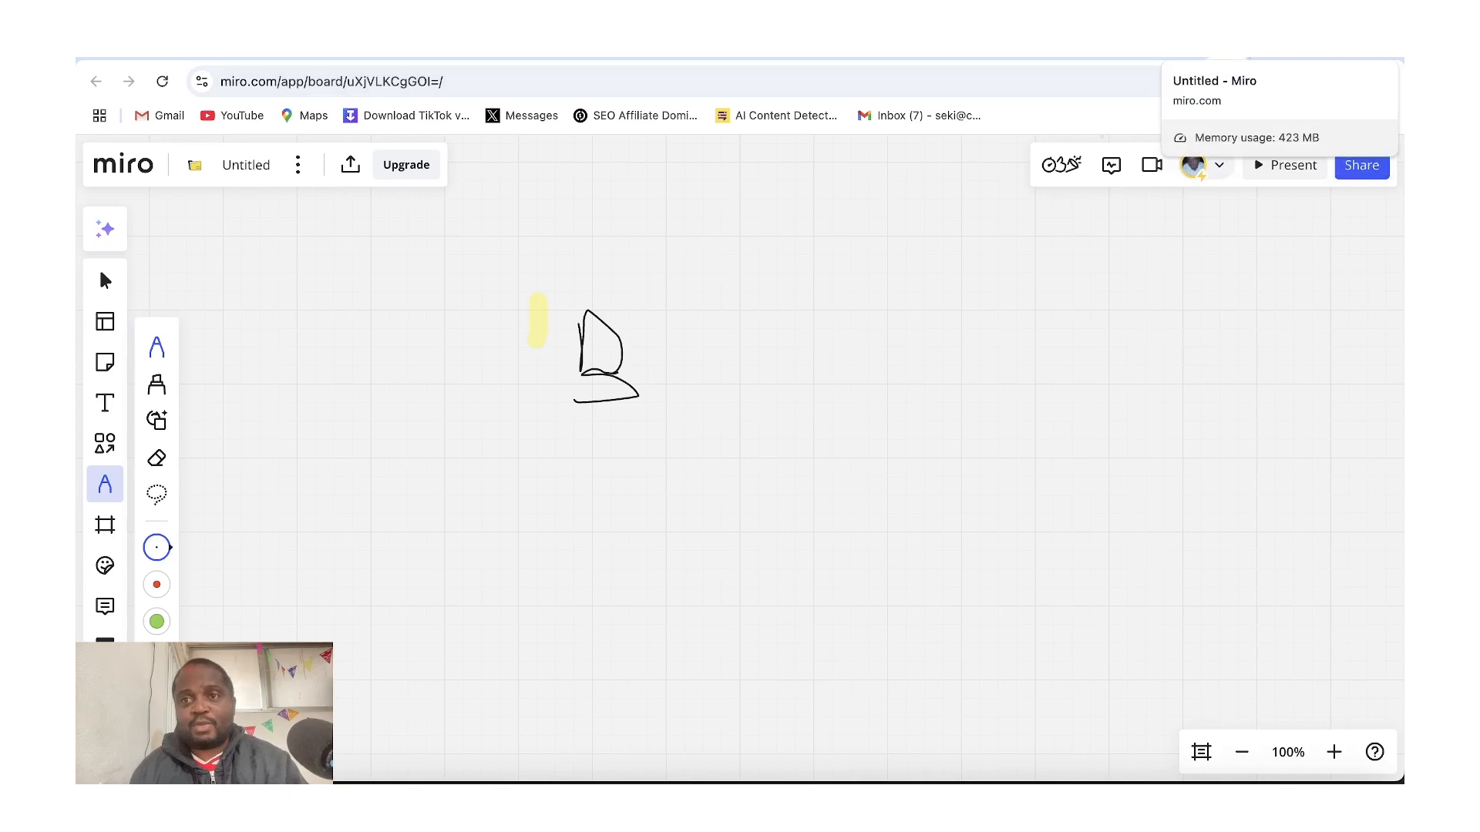
Return to the Kit tab and navigate to sekihudson.com/googleworkspace
{"action": "left_click", "coordinate": [1243, 59]}
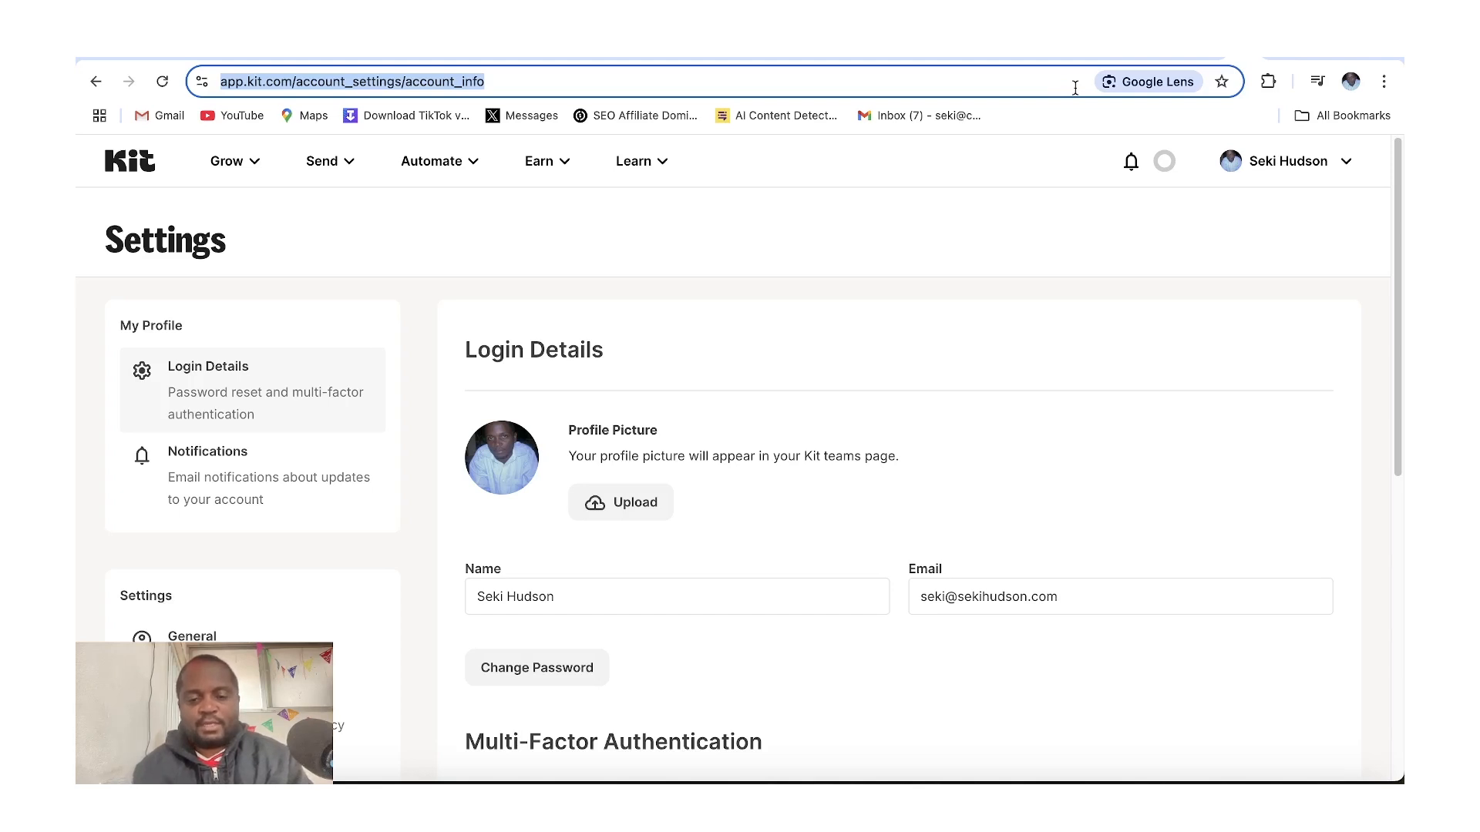
{"action": "type", "text": "sekih"}
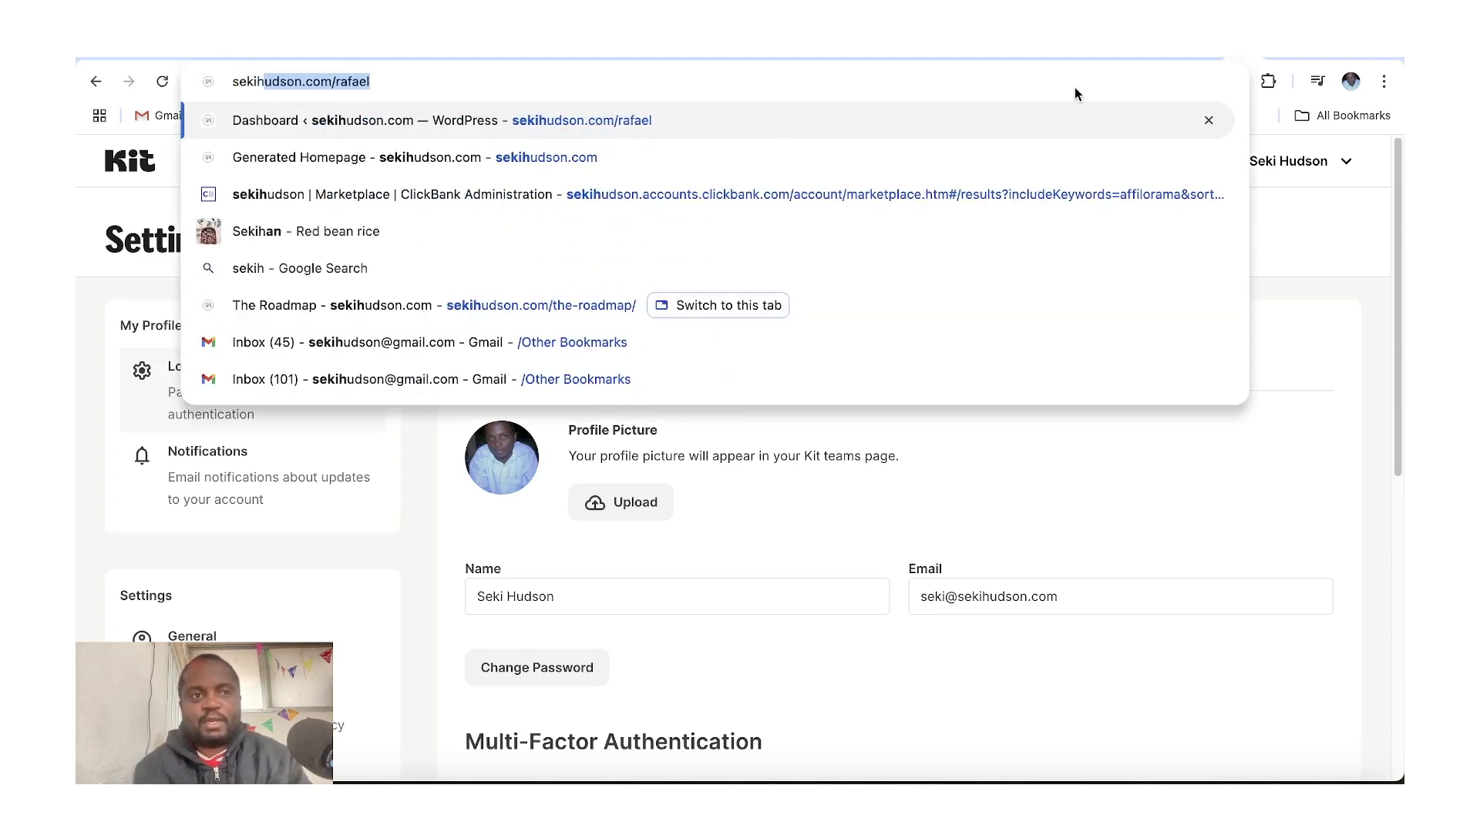
{"action": "key", "text": "Right"}
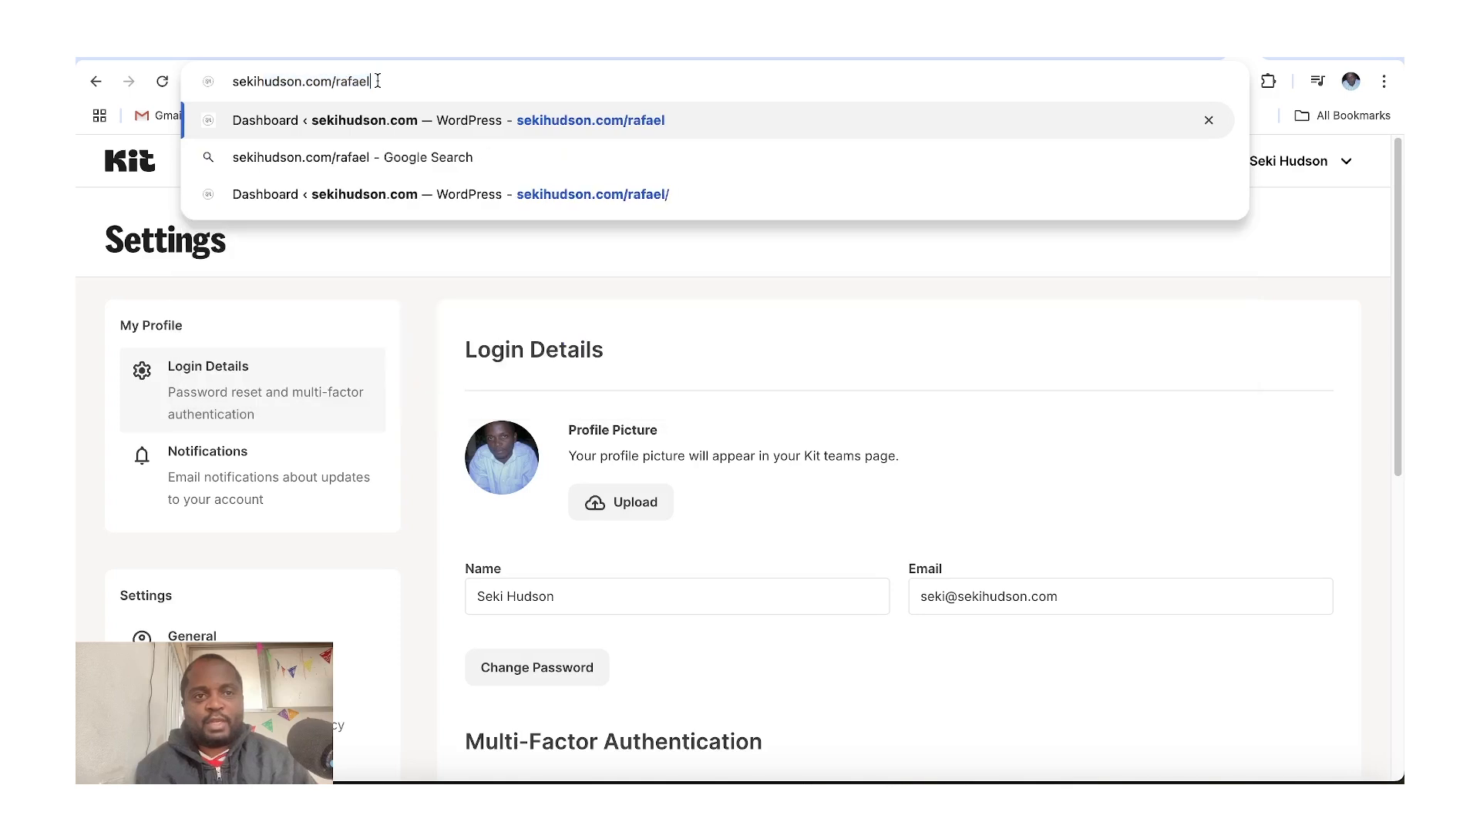
{"action": "key", "text": "BackSpace"}
{"action": "key", "text": "BackSpace"}
{"action": "key", "text": "BackSpace"}
{"action": "key", "text": "BackSpace"}
{"action": "key", "text": "BackSpace"}
{"action": "key", "text": "BackSpace"}
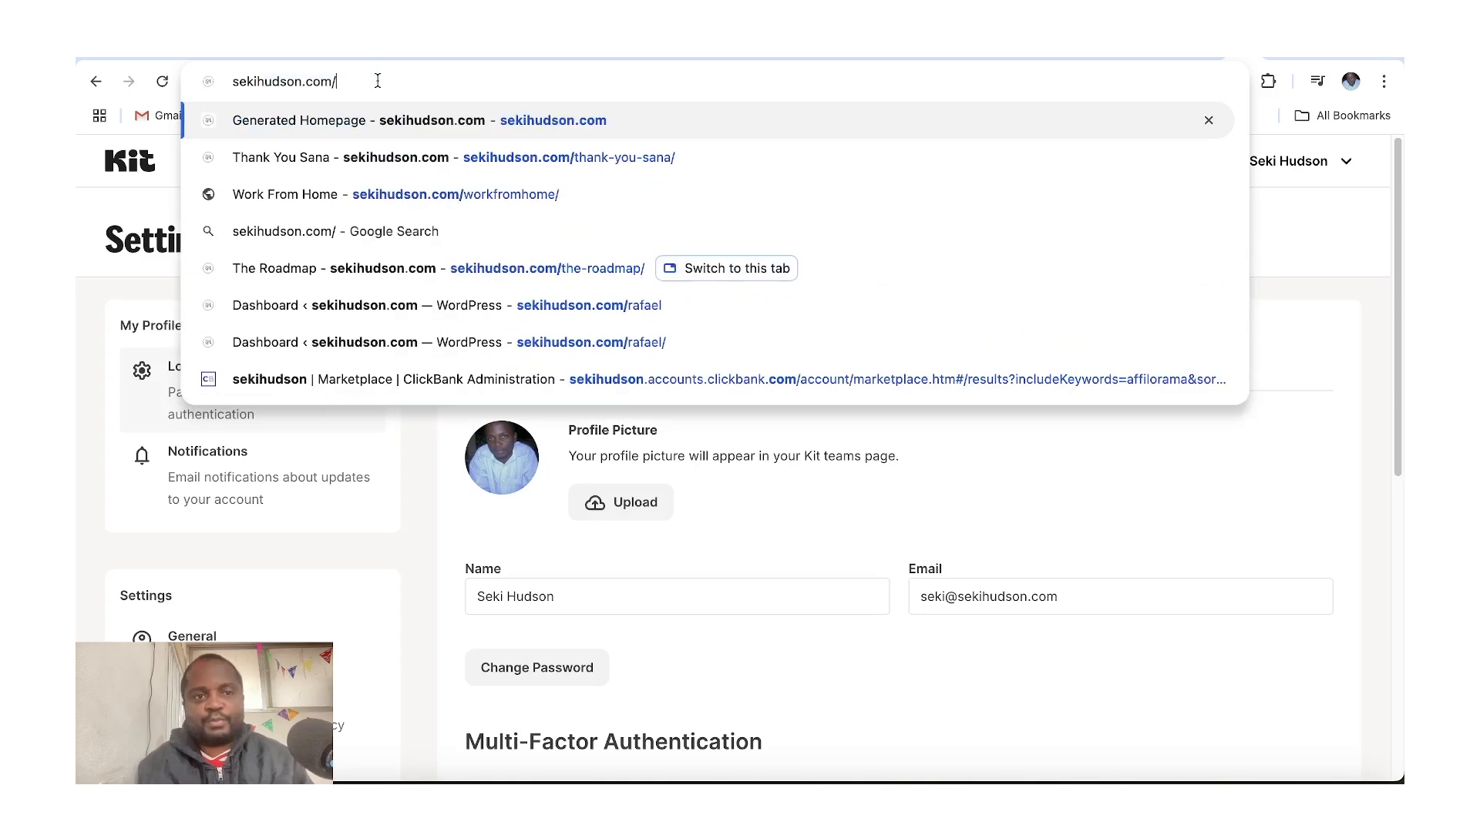
{"action": "type", "text": "goo"}
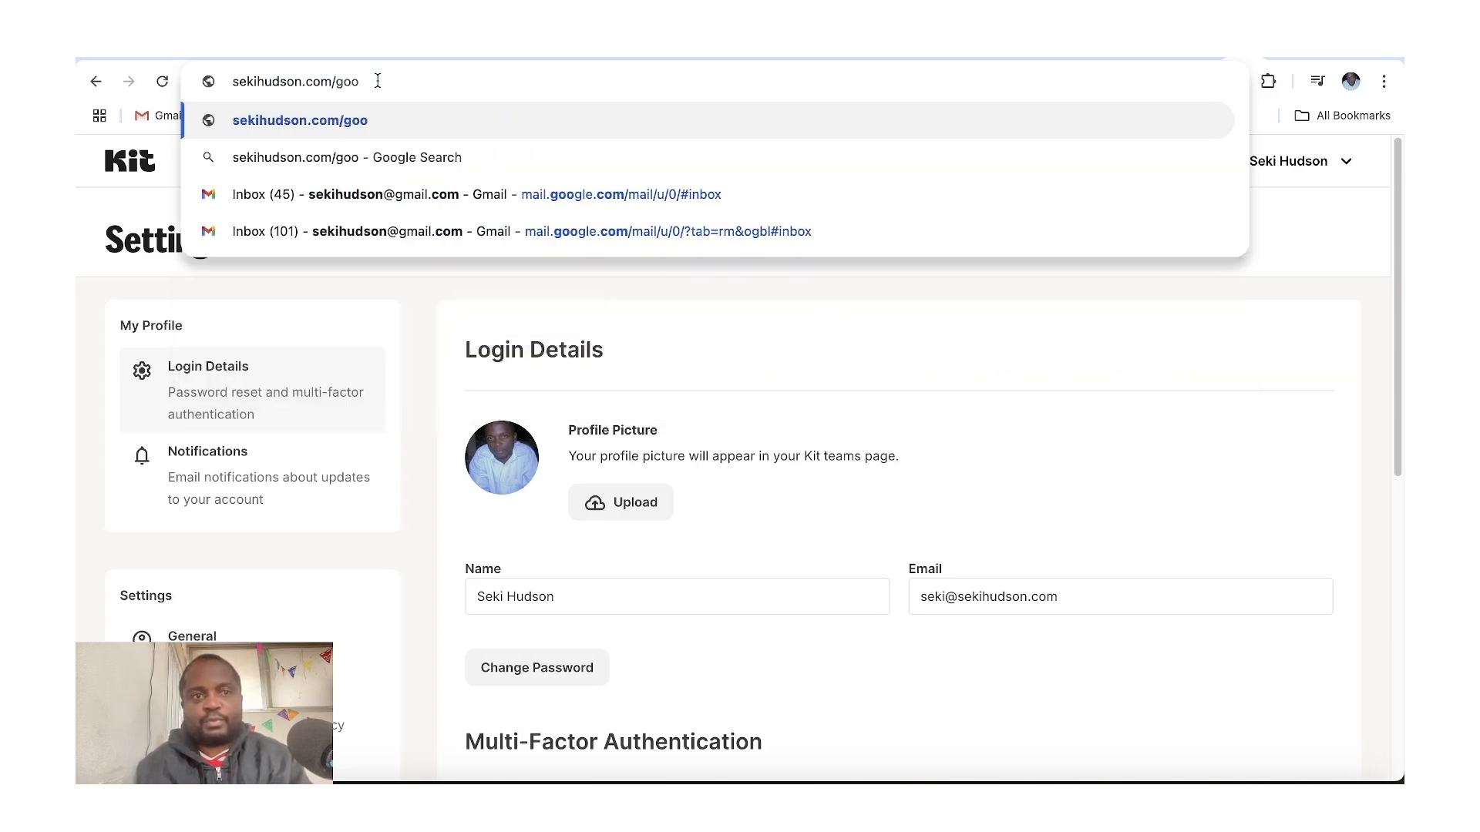
{"action": "type", "text": "glewo"}
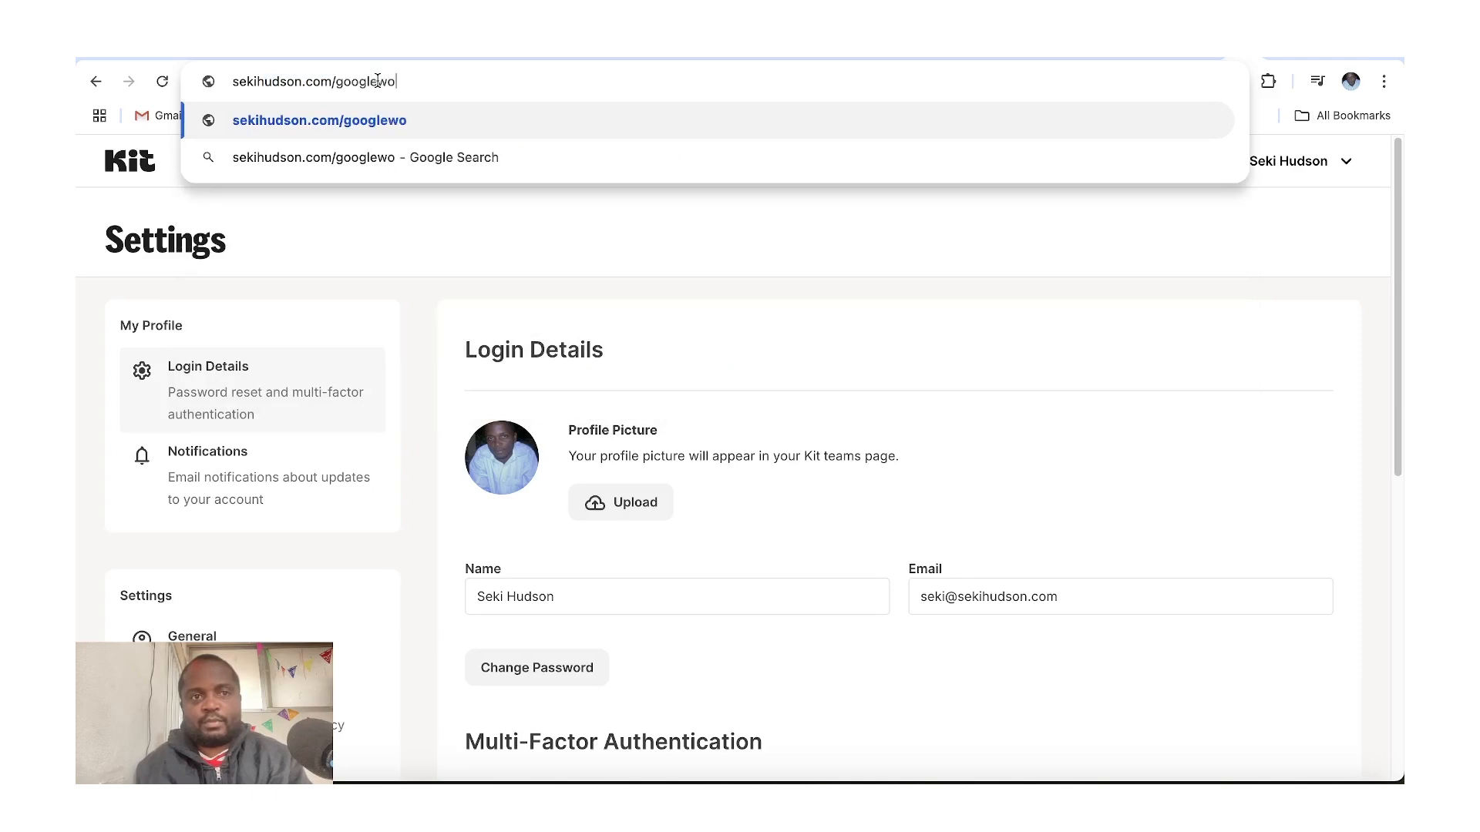
{"action": "type", "text": "rks"}
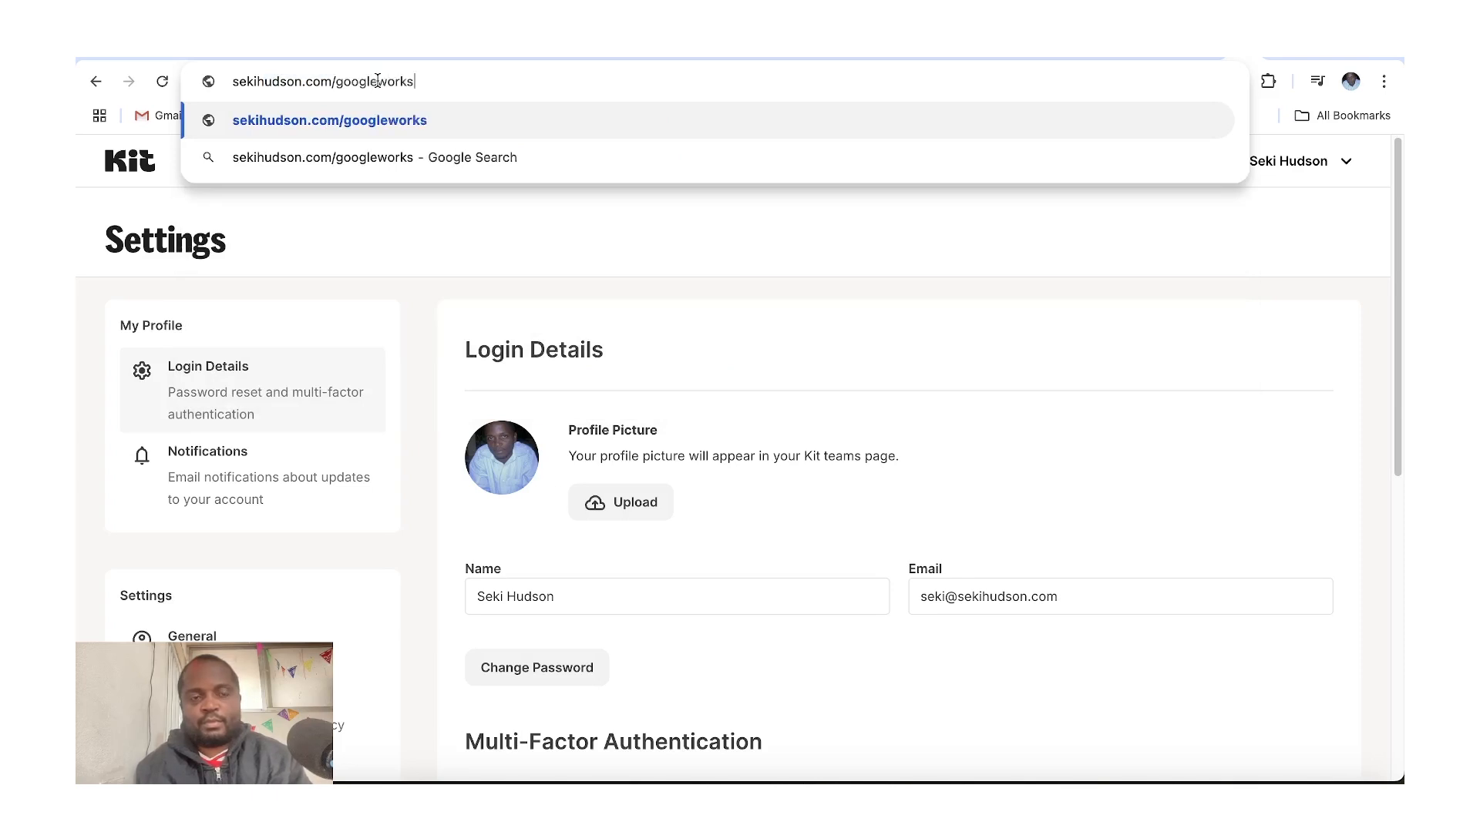
{"action": "type", "text": "pace"}
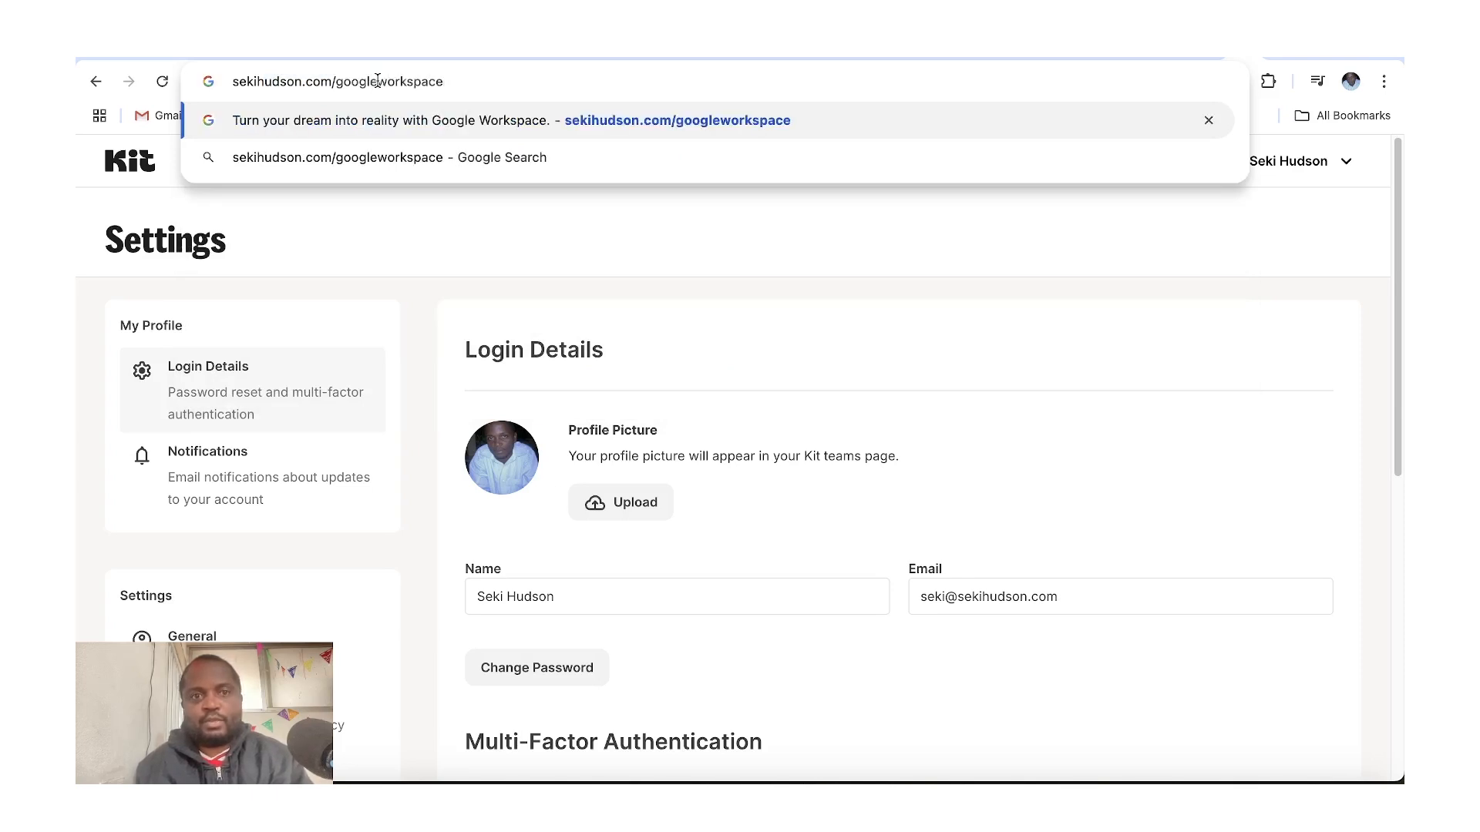
{"action": "key", "text": "Return"}
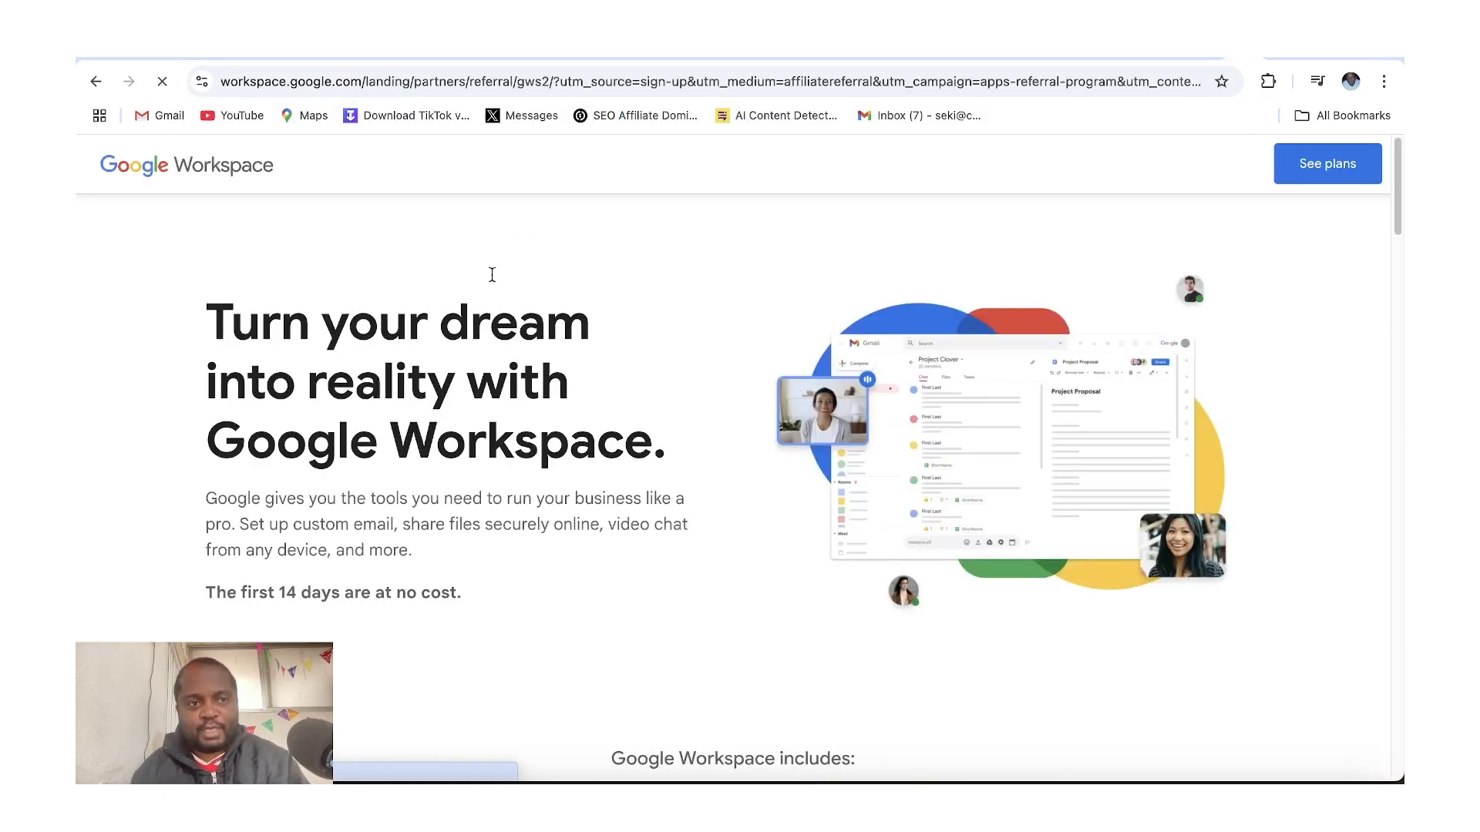
Scroll to the Google Workspace pricing plans and start signing up for Business Starter
{"action": "left_click_drag", "start_coordinate": [1394, 225], "coordinate": [1292, 363]}
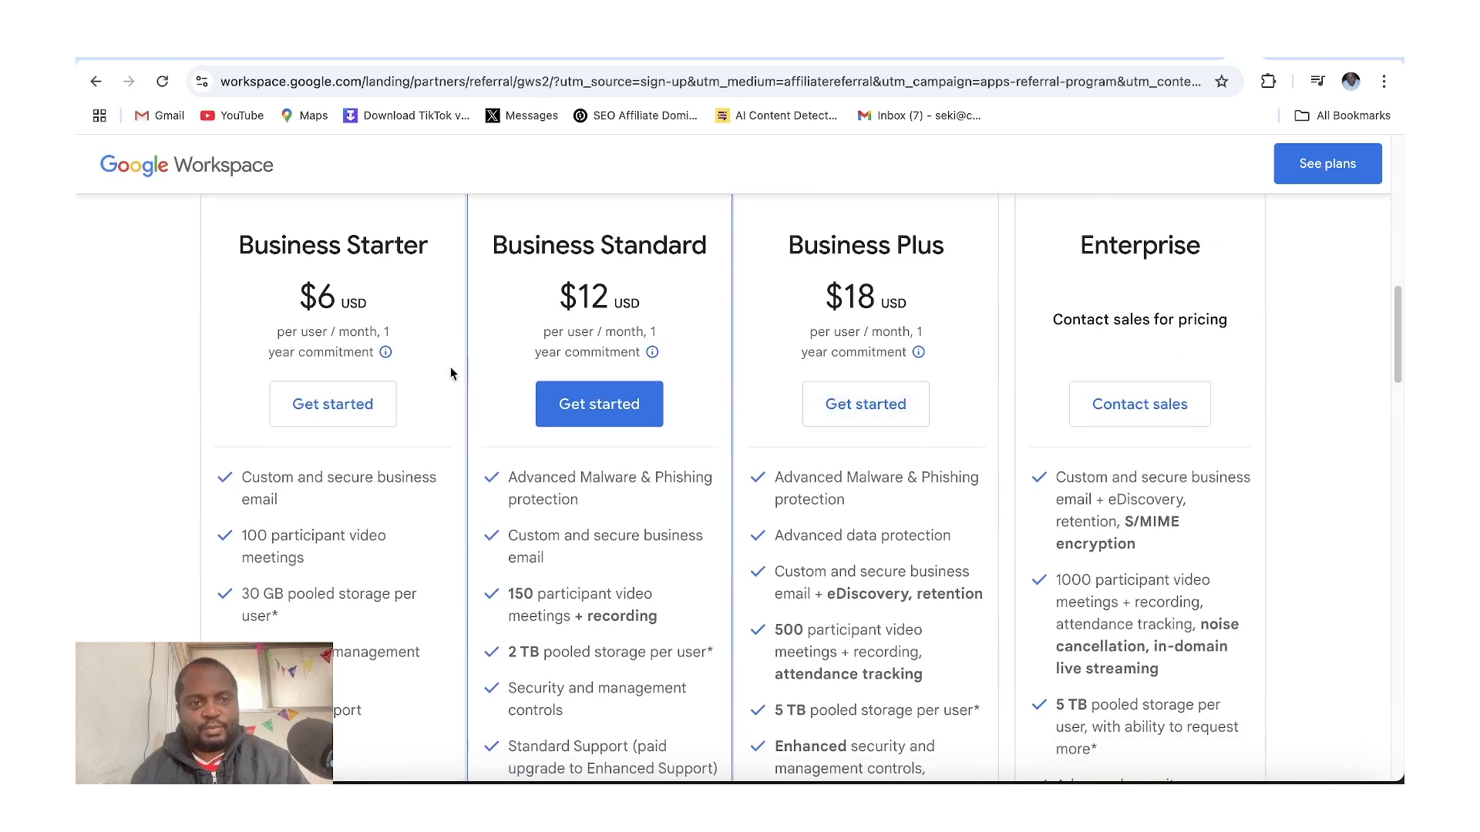
{"action": "left_click", "coordinate": [363, 400]}
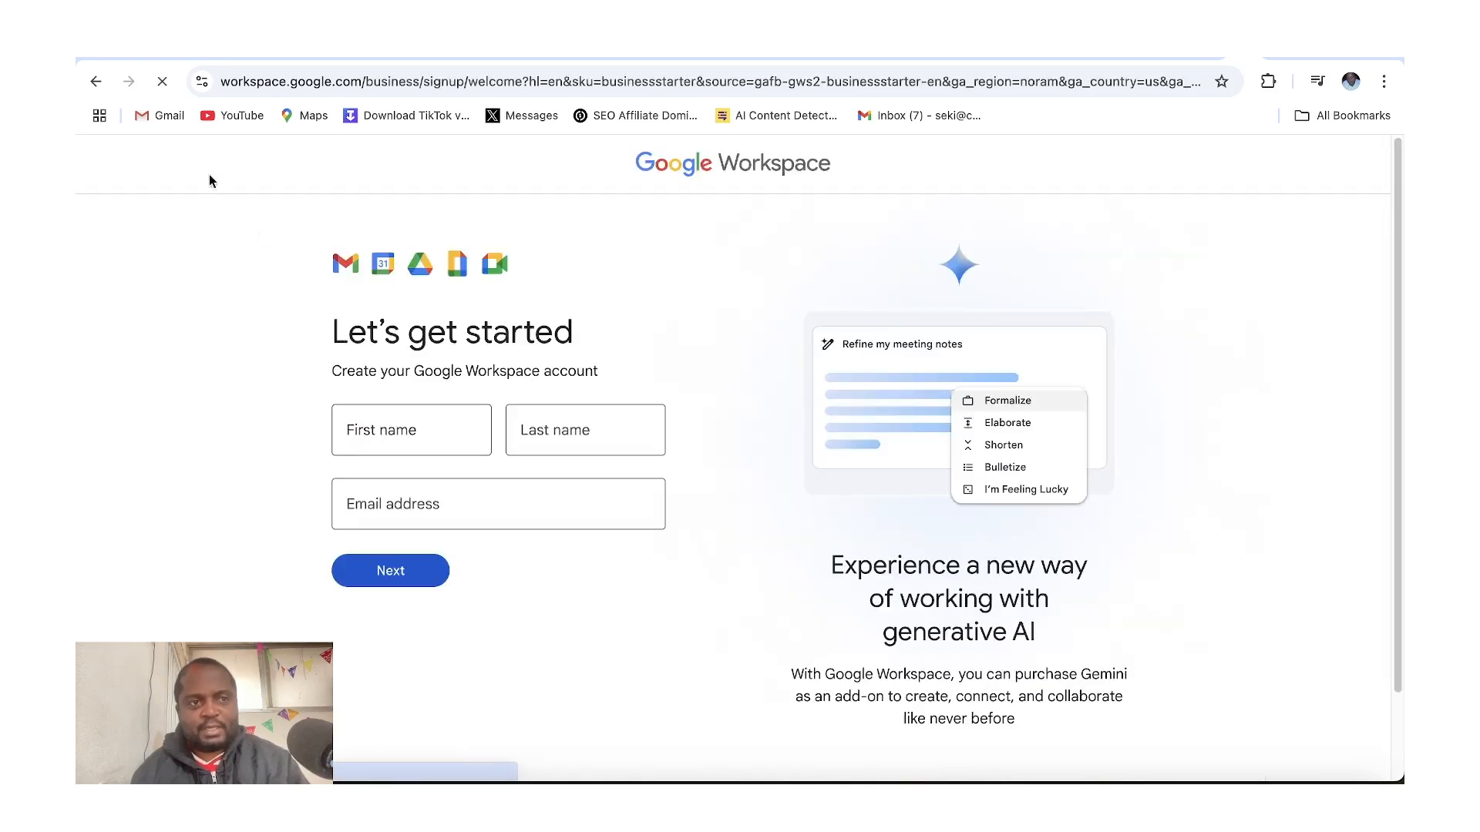
{"action": "left_click", "coordinate": [100, 86]}
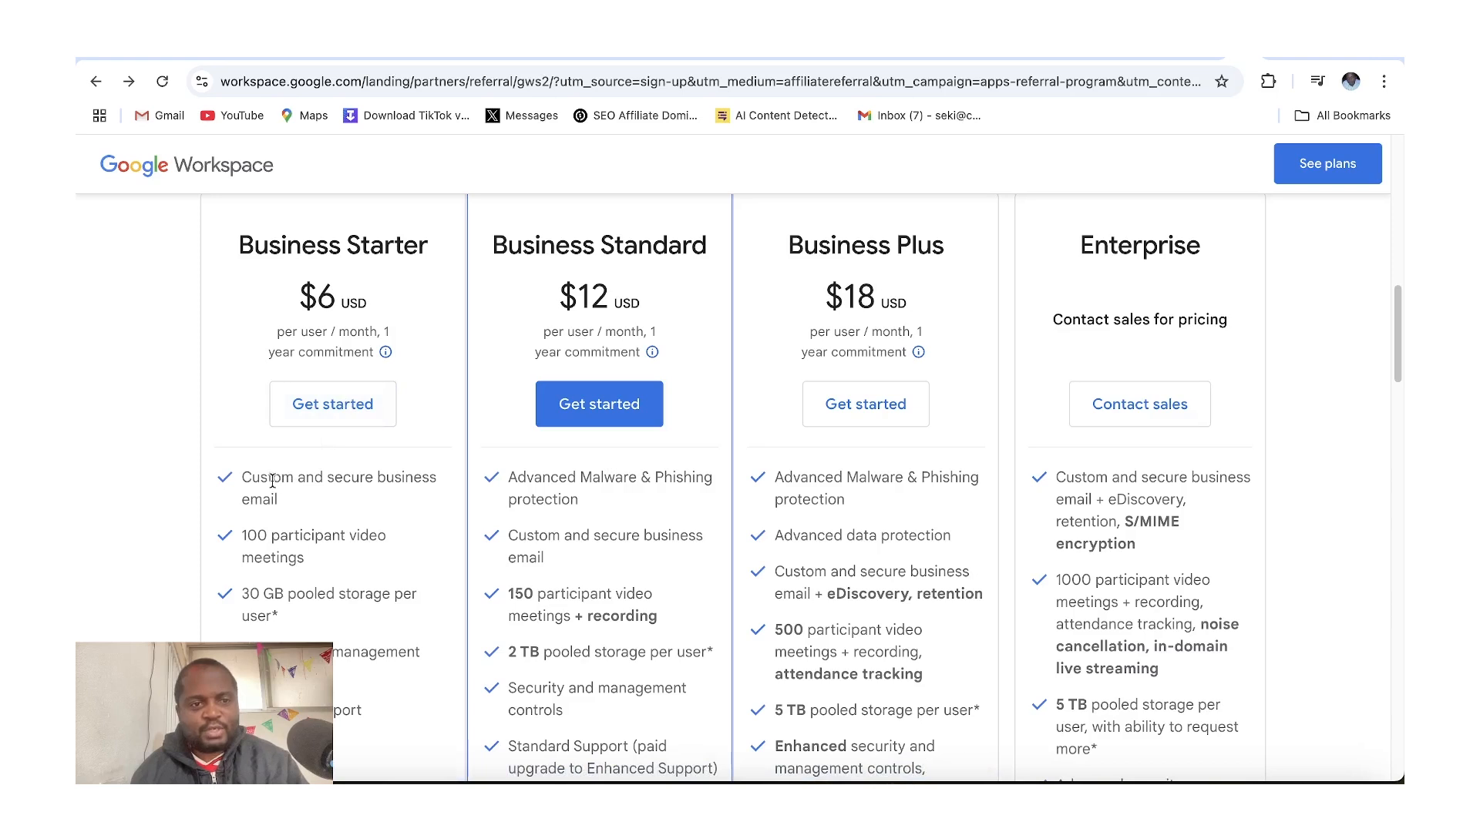
{"action": "left_click_drag", "start_coordinate": [272, 481], "coordinate": [276, 499]}
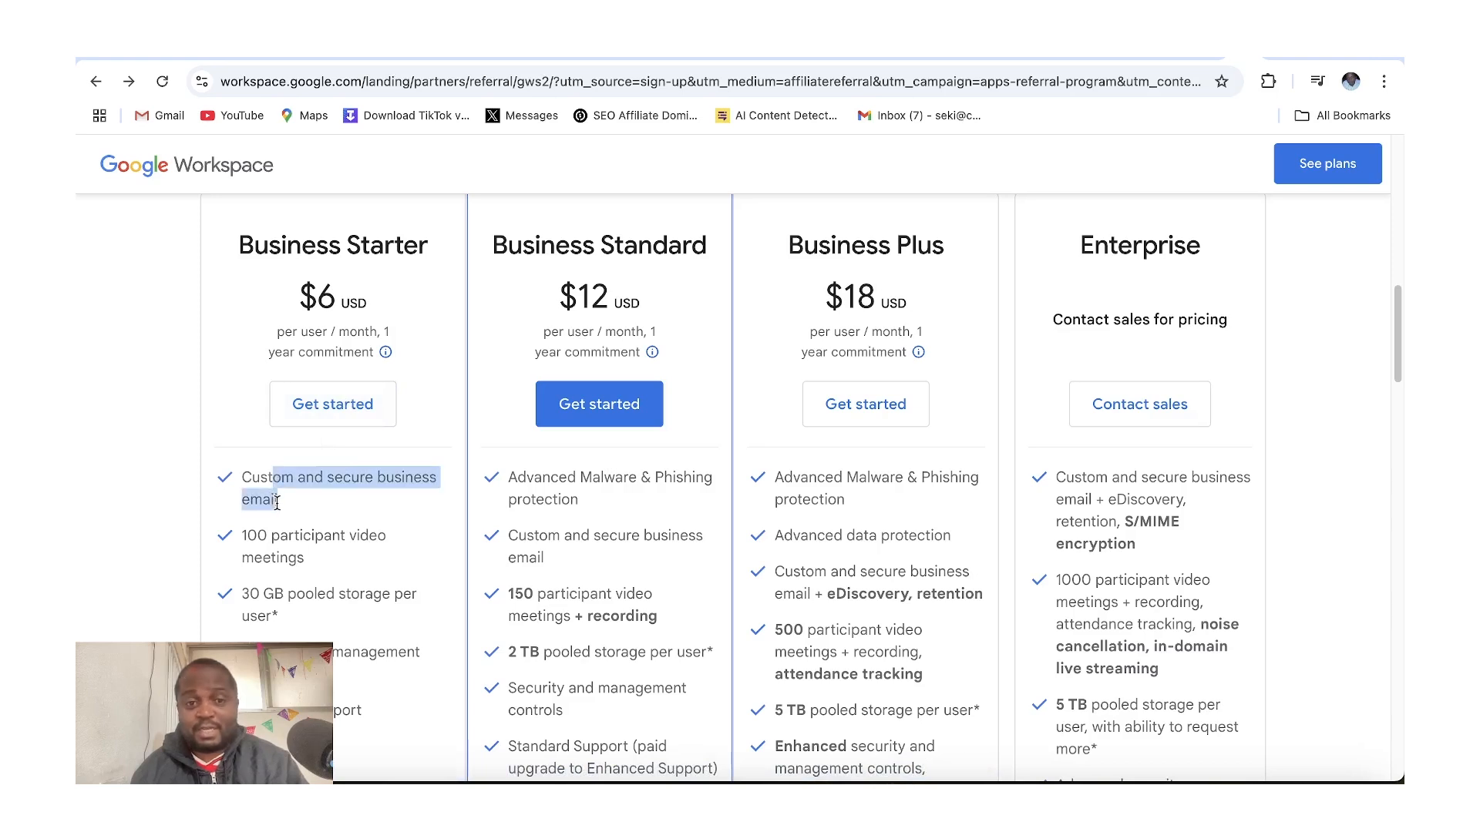
{"action": "left_click", "coordinate": [324, 414]}
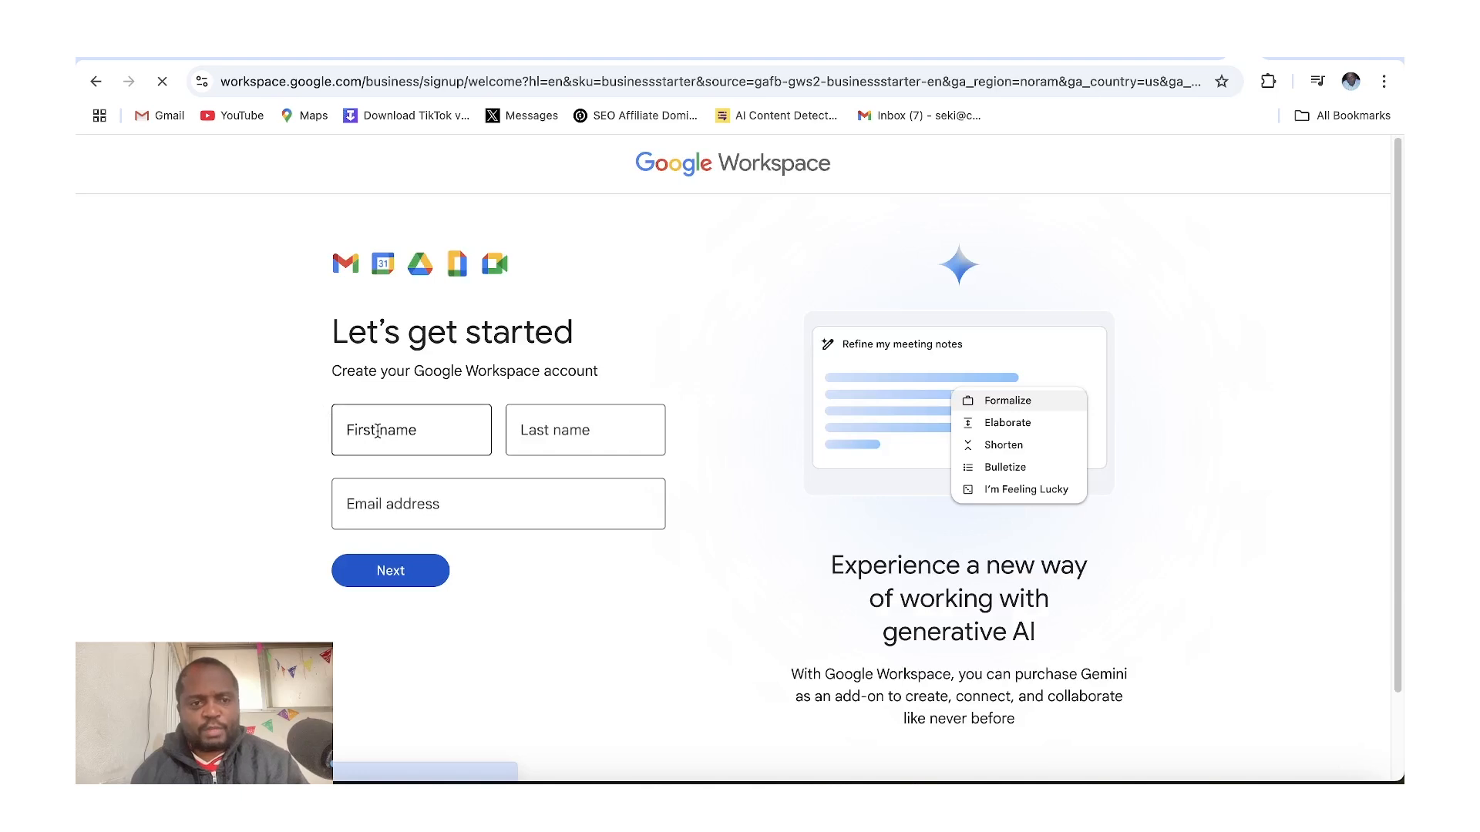
Fill in the first and last name fields using the browser's autofill suggestion
{"action": "left_click", "coordinate": [378, 431]}
{"action": "type", "text": "Seki"}
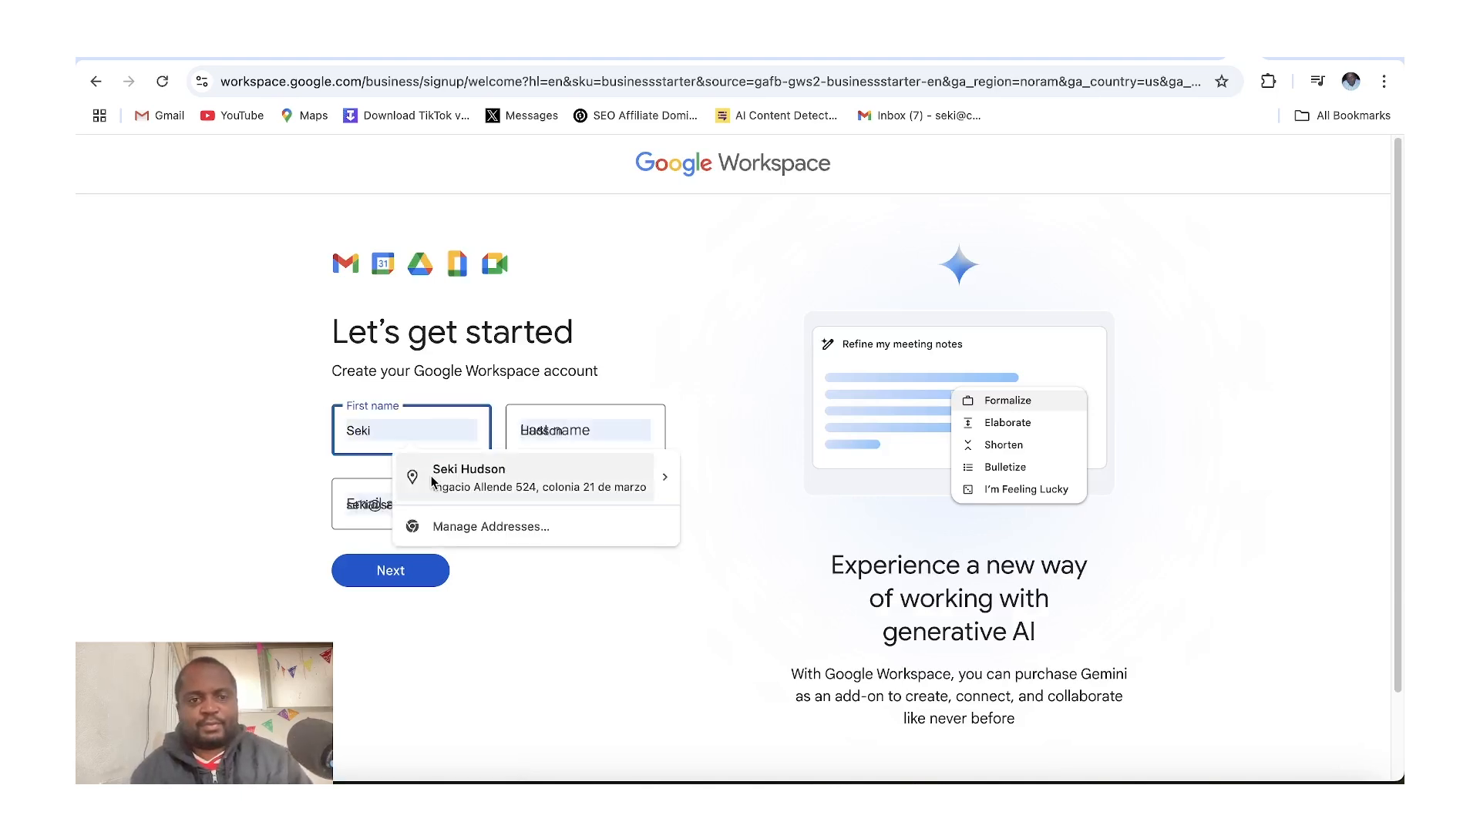
{"action": "left_click", "coordinate": [436, 478]}
Replace the email address with the contact's Gmail address and continue to the next page
{"action": "left_click", "coordinate": [496, 508]}
{"action": "key", "text": "ctrl+a"}
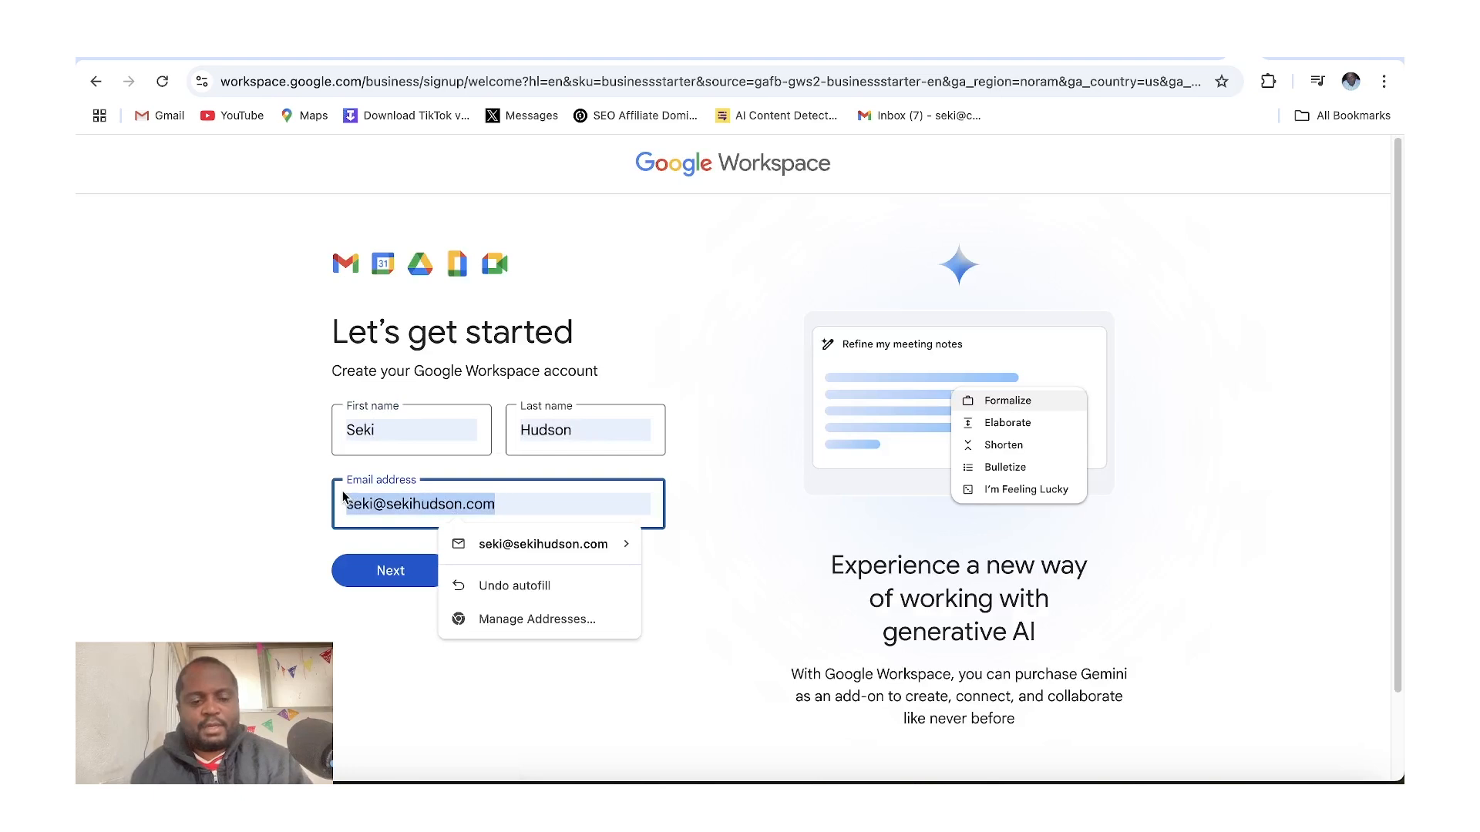
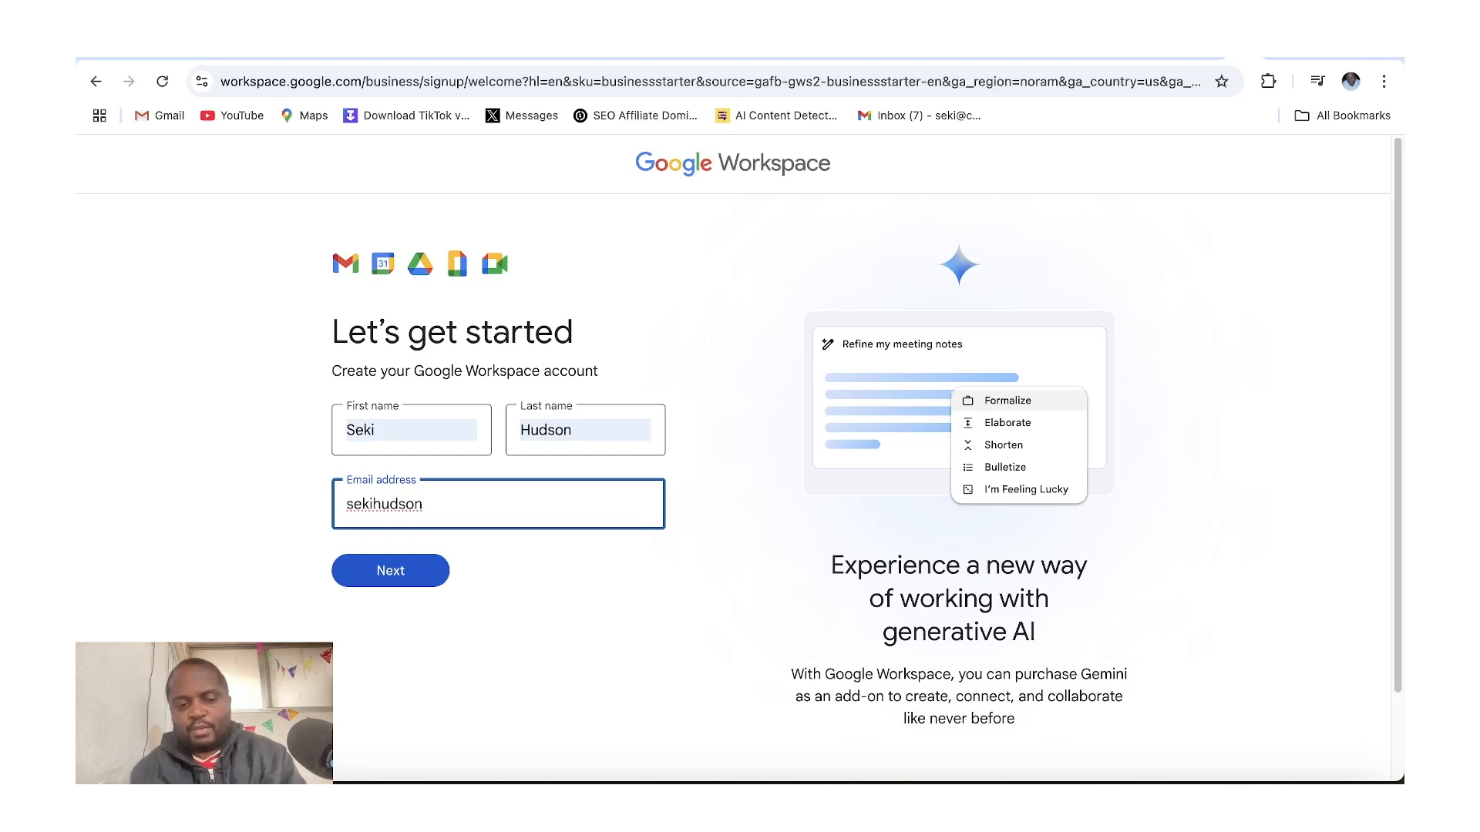
{"action": "key", "text": "super+q"}
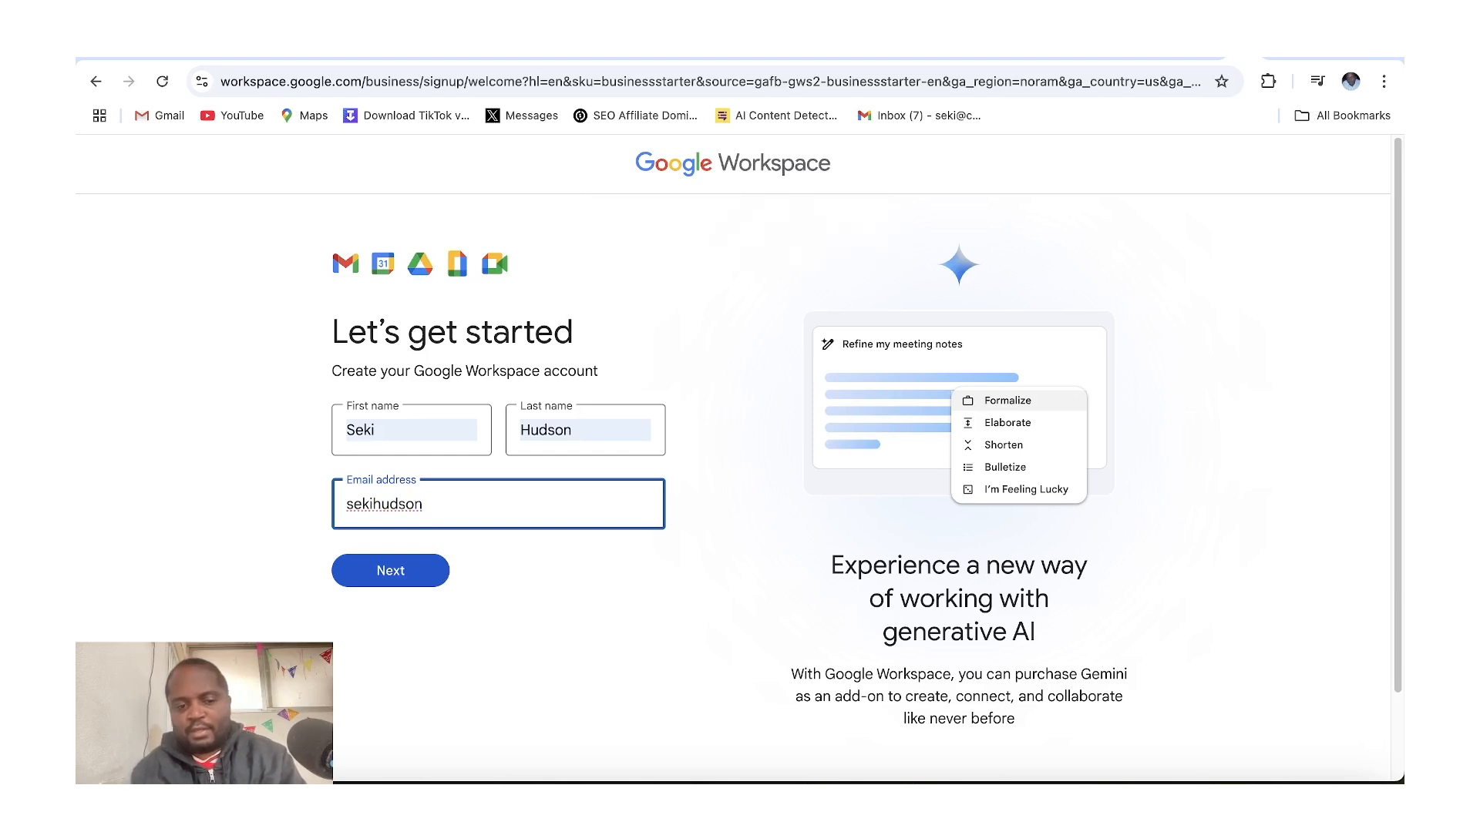
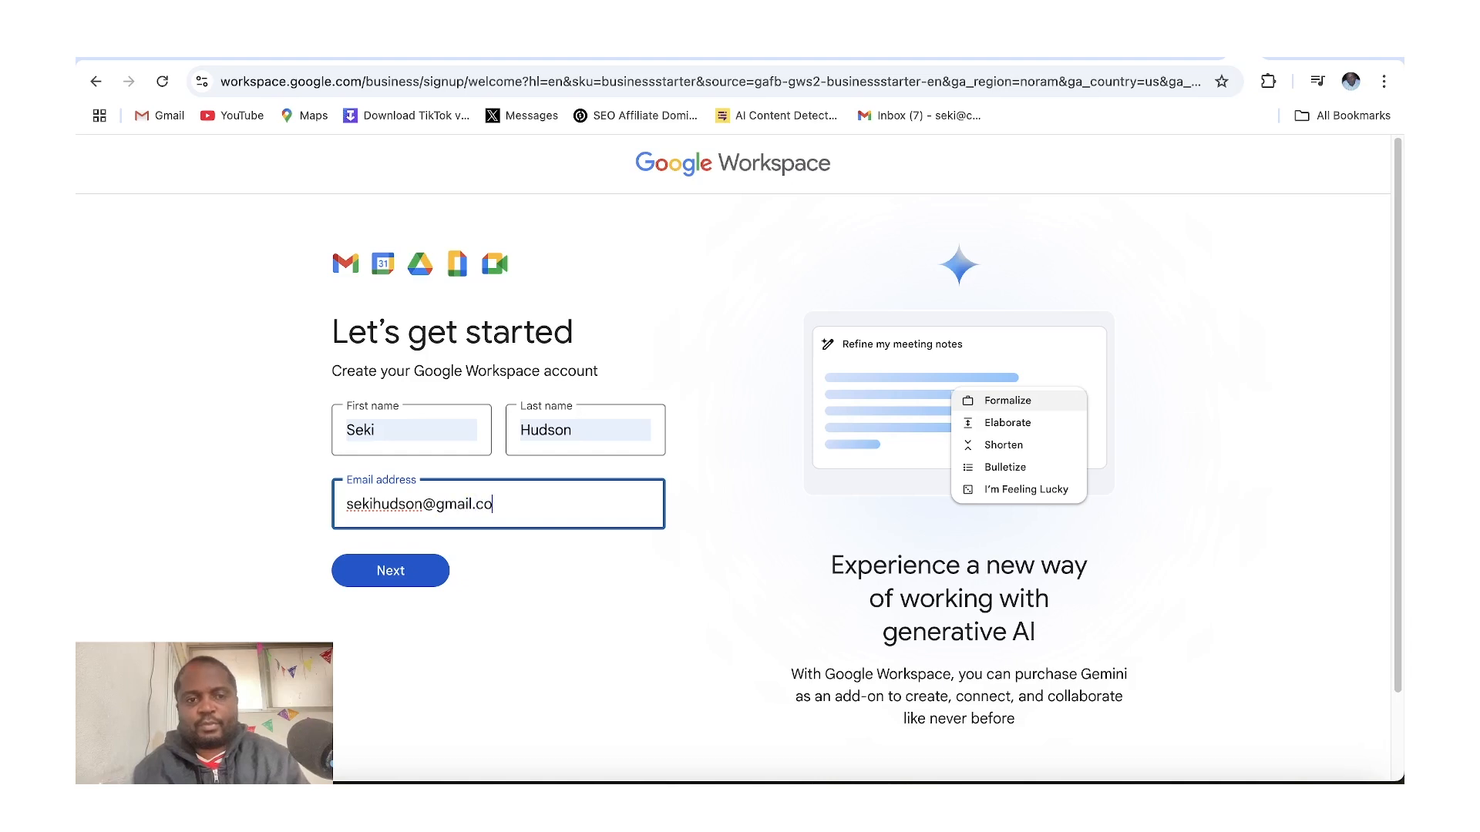
{"action": "left_click", "coordinate": [391, 572]}
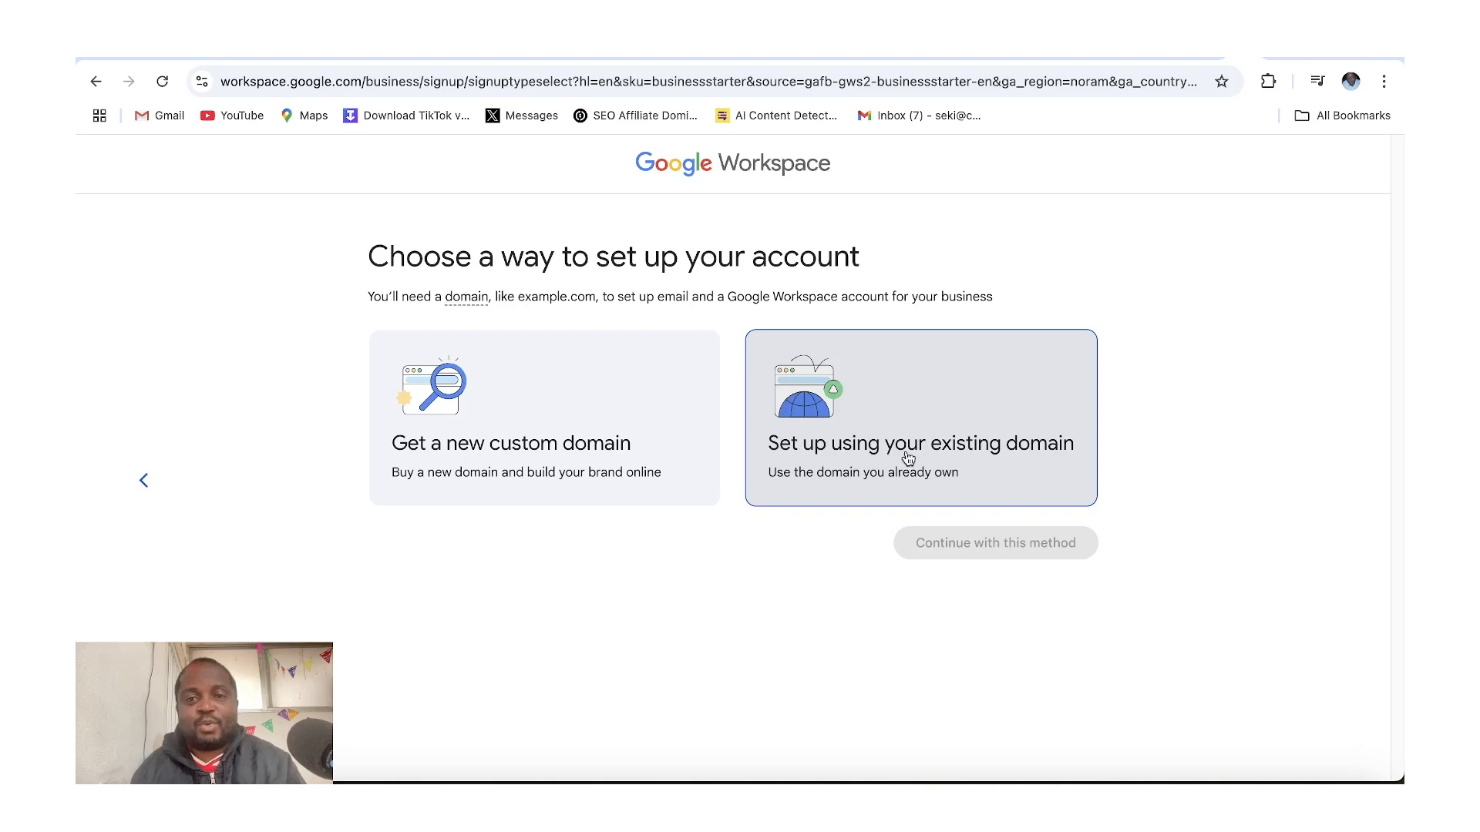
Choose to set up using an existing domain, enter safeguardsense.com, and confirm using it for the account
{"action": "left_click", "coordinate": [957, 455]}
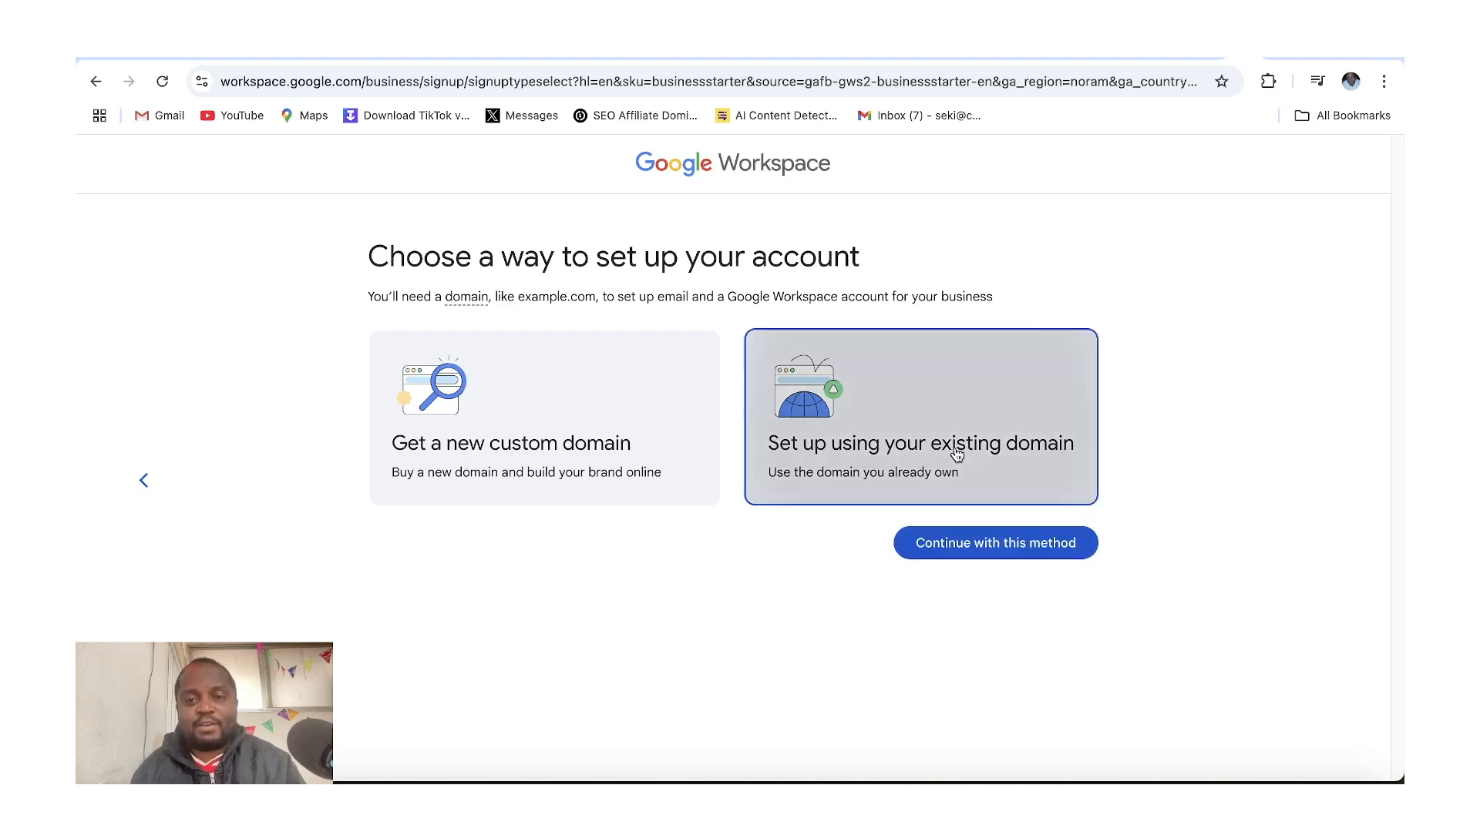
{"action": "left_click", "coordinate": [933, 545]}
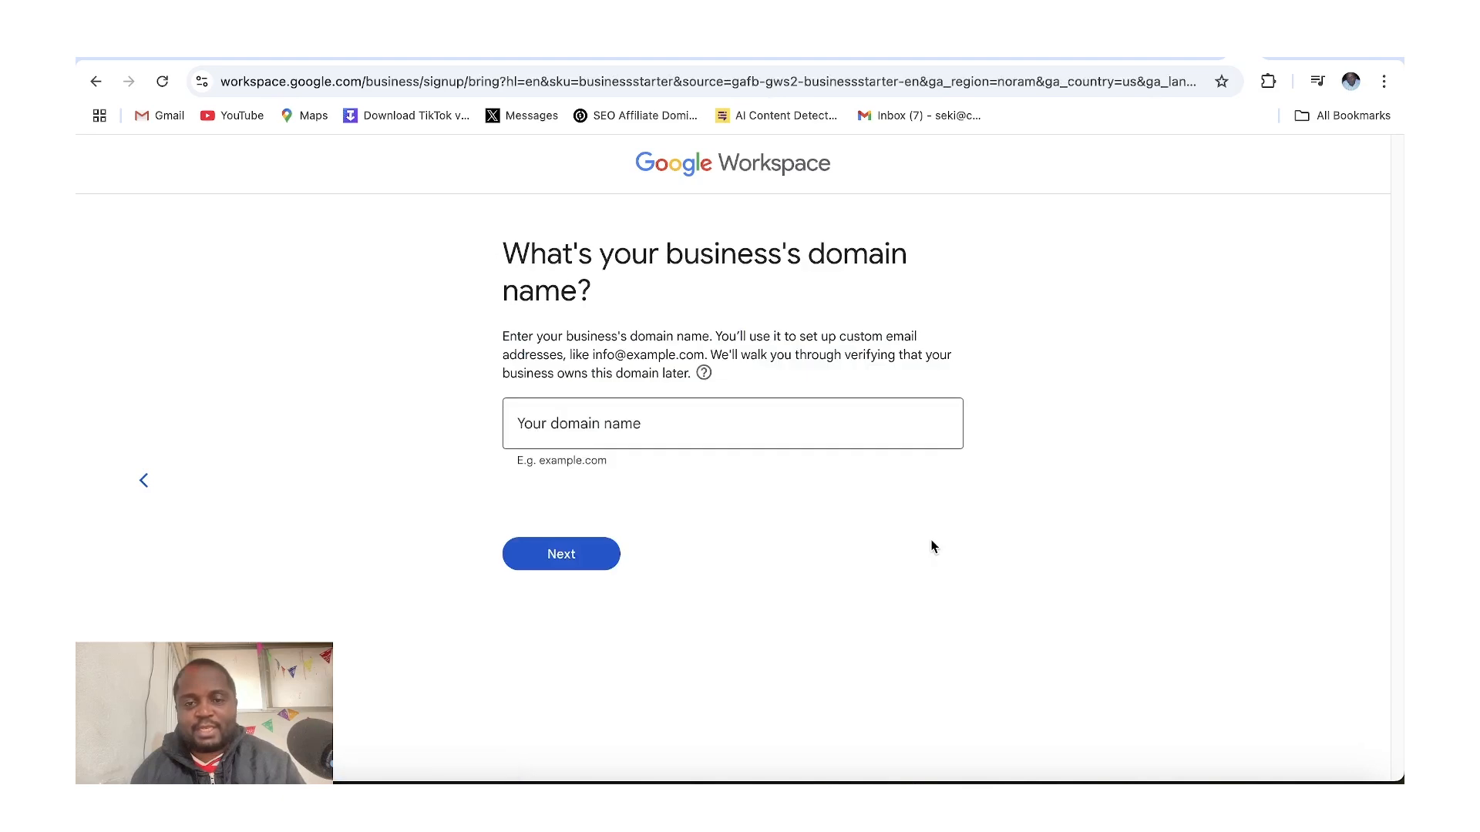
{"action": "left_click", "coordinate": [772, 417]}
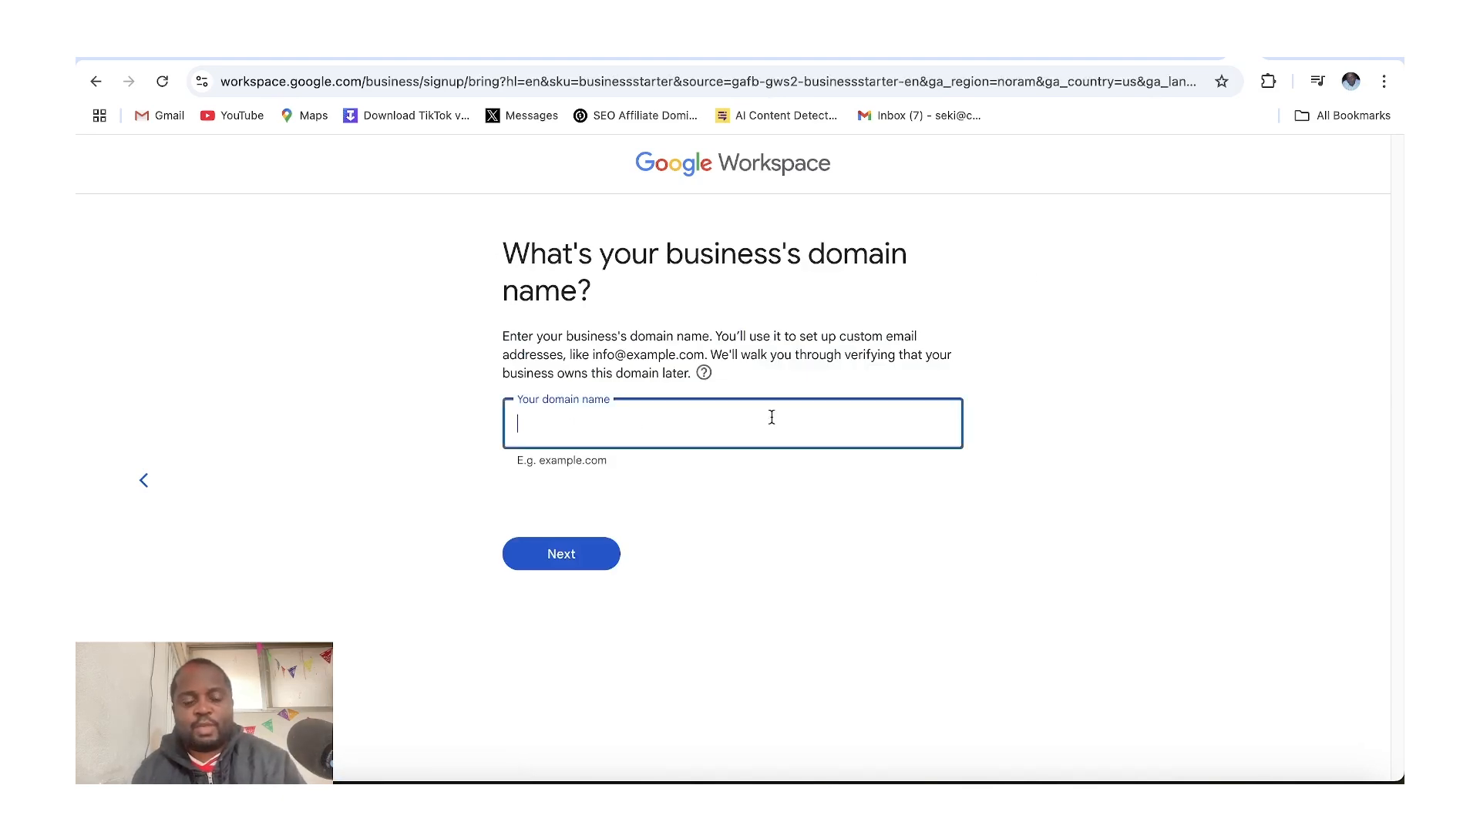
{"action": "type", "text": "safeguardsense.com"}
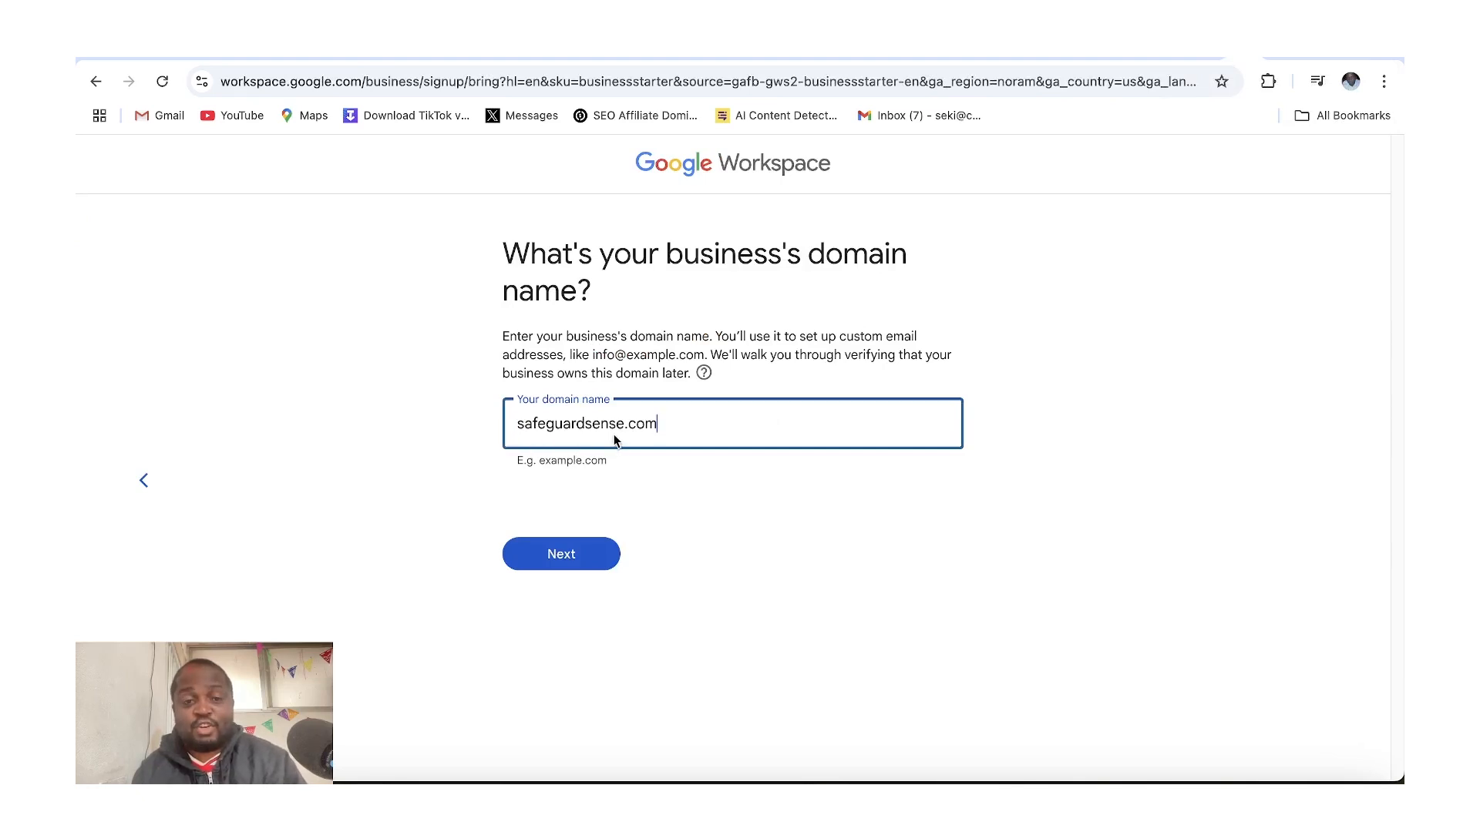
{"action": "left_click", "coordinate": [560, 566]}
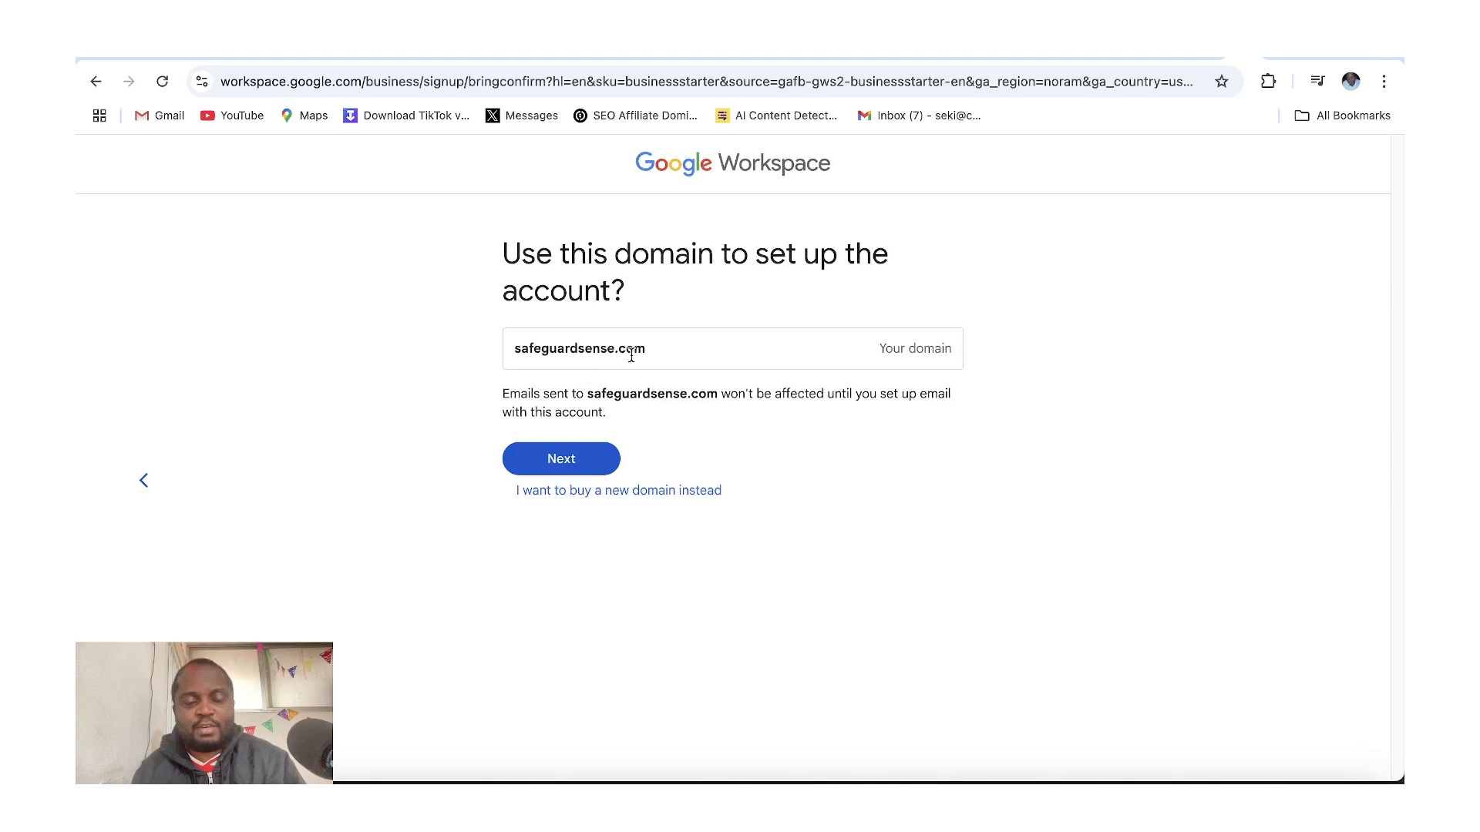
{"action": "left_click", "coordinate": [567, 459]}
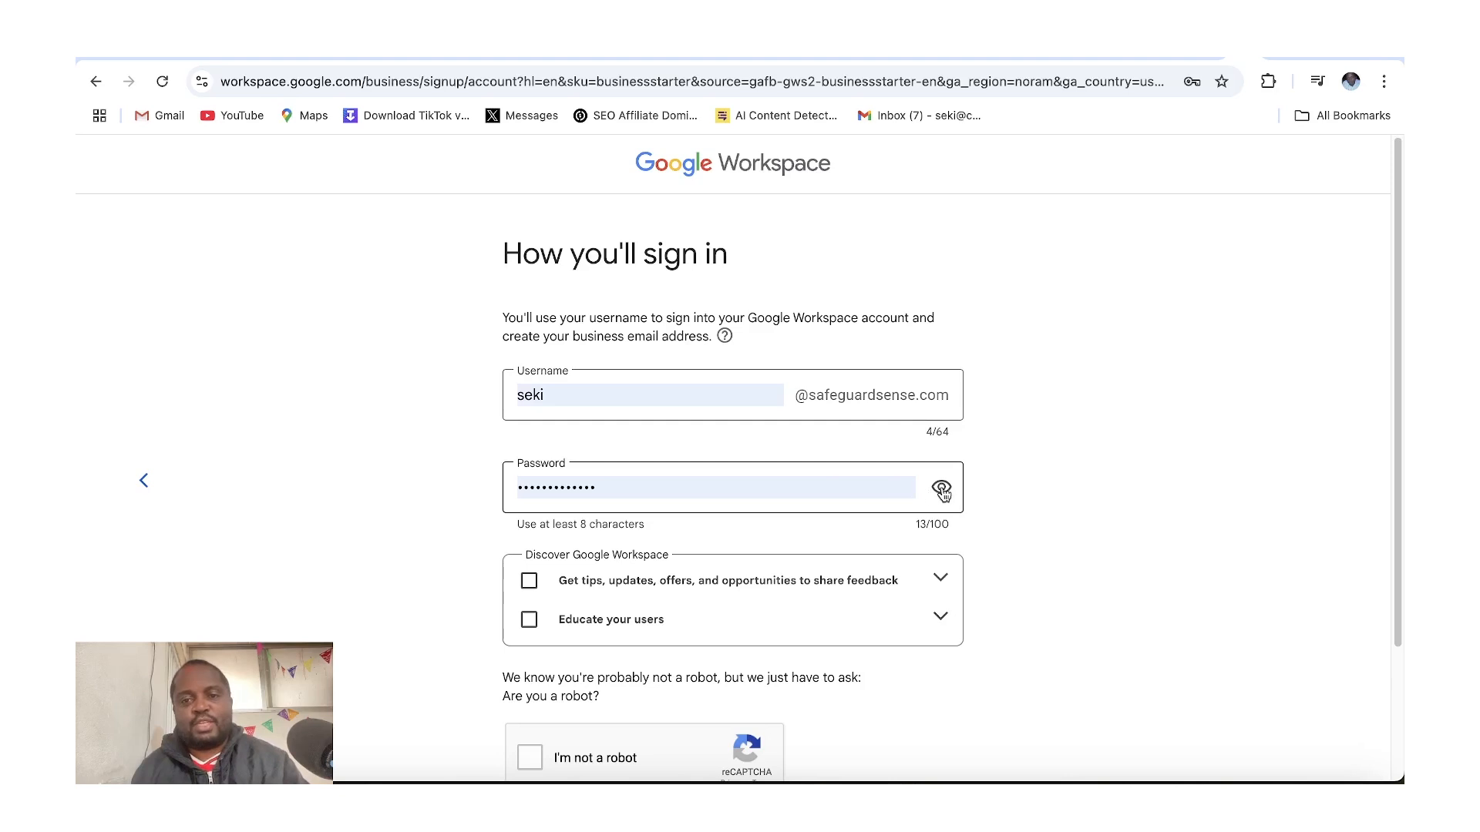
Tick both Discover Google Workspace options and the reCAPTCHA box, then agree and continue
{"action": "left_click", "coordinate": [529, 581]}
{"action": "left_click", "coordinate": [529, 620]}
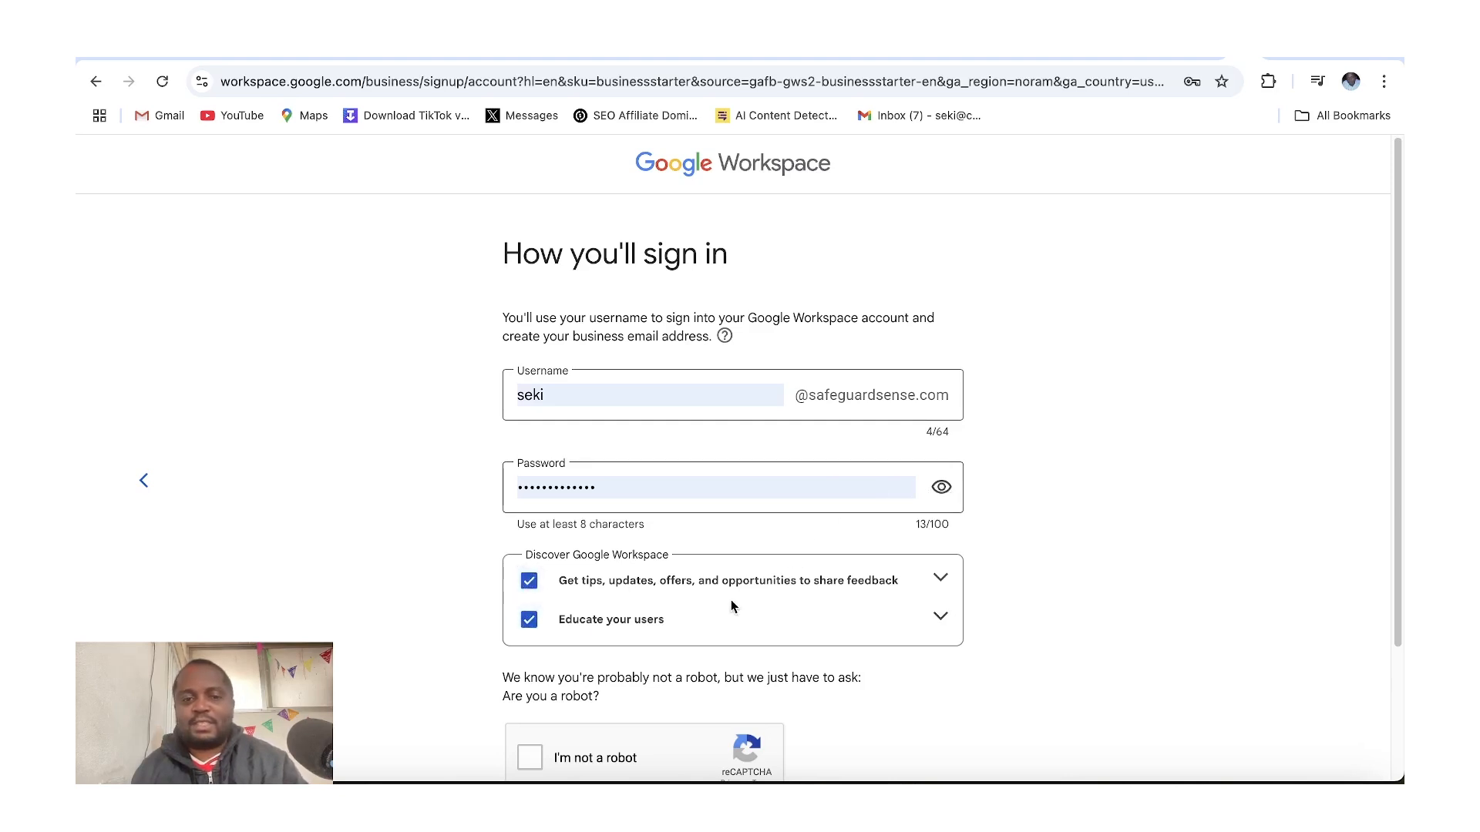
{"action": "scroll", "coordinate": [1393, 524], "scroll_direction": "down", "scroll_amount": 5}
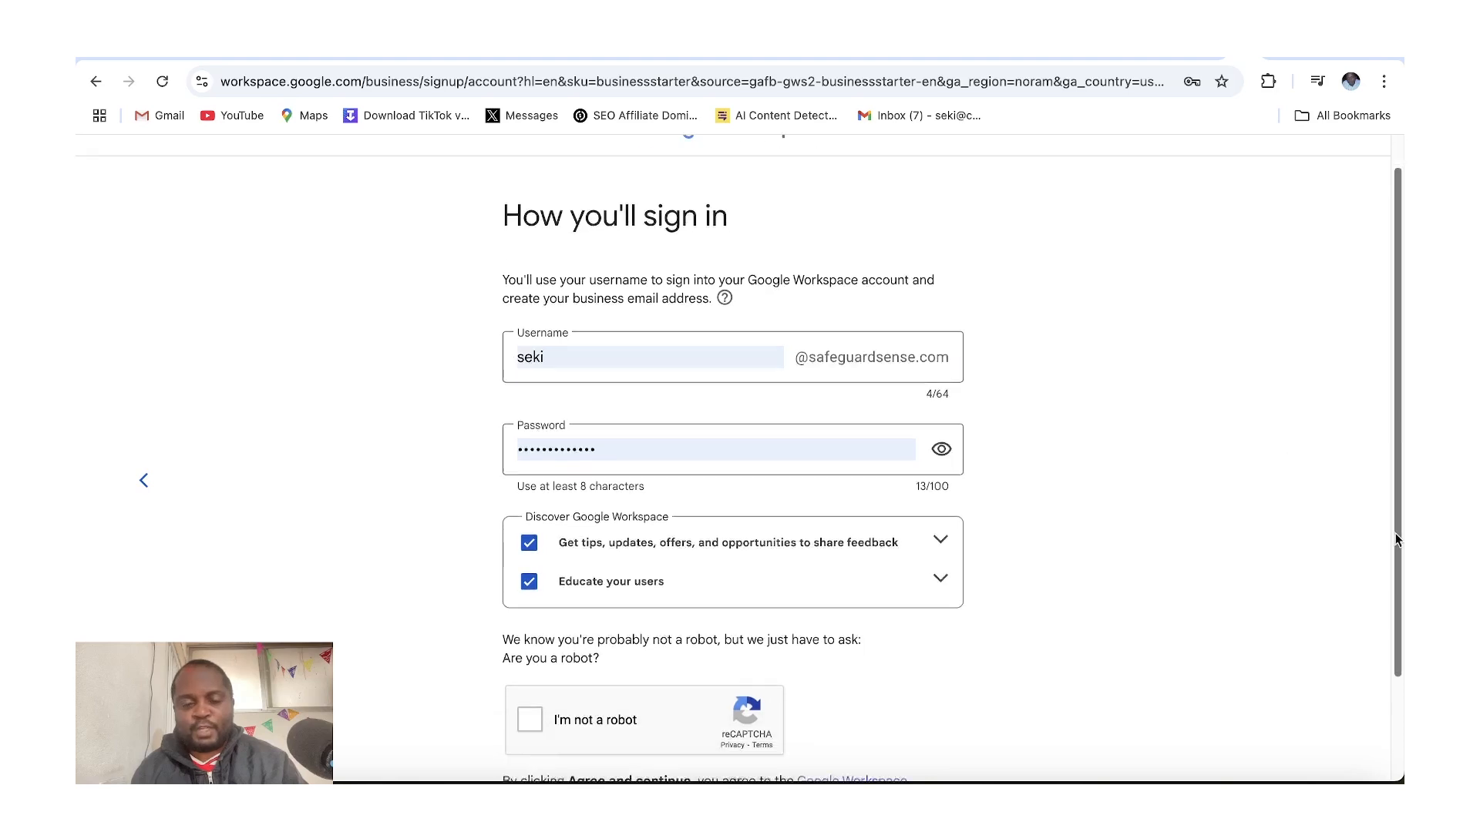
{"action": "left_click", "coordinate": [530, 593]}
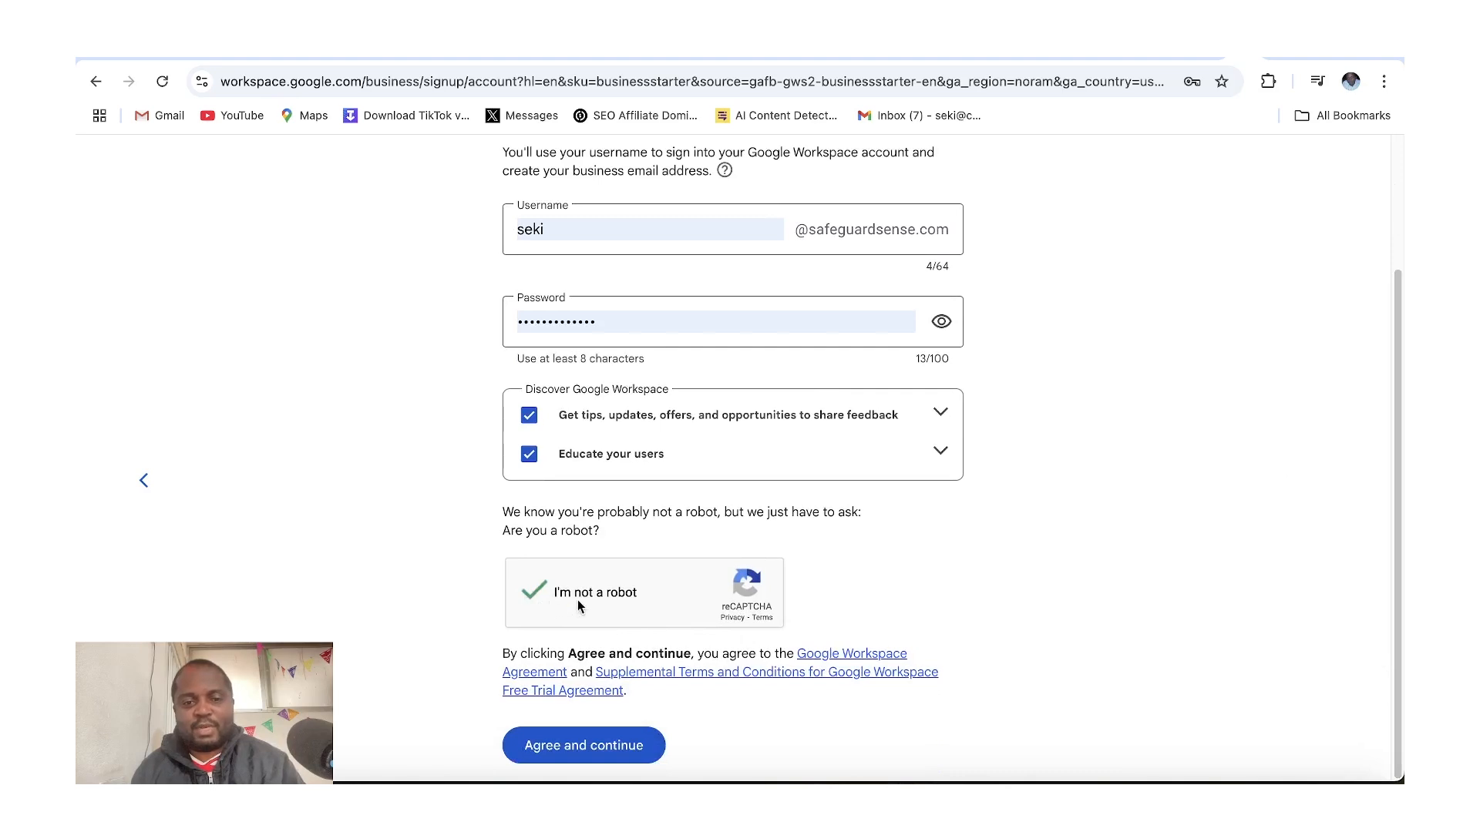
{"action": "left_click", "coordinate": [574, 752]}
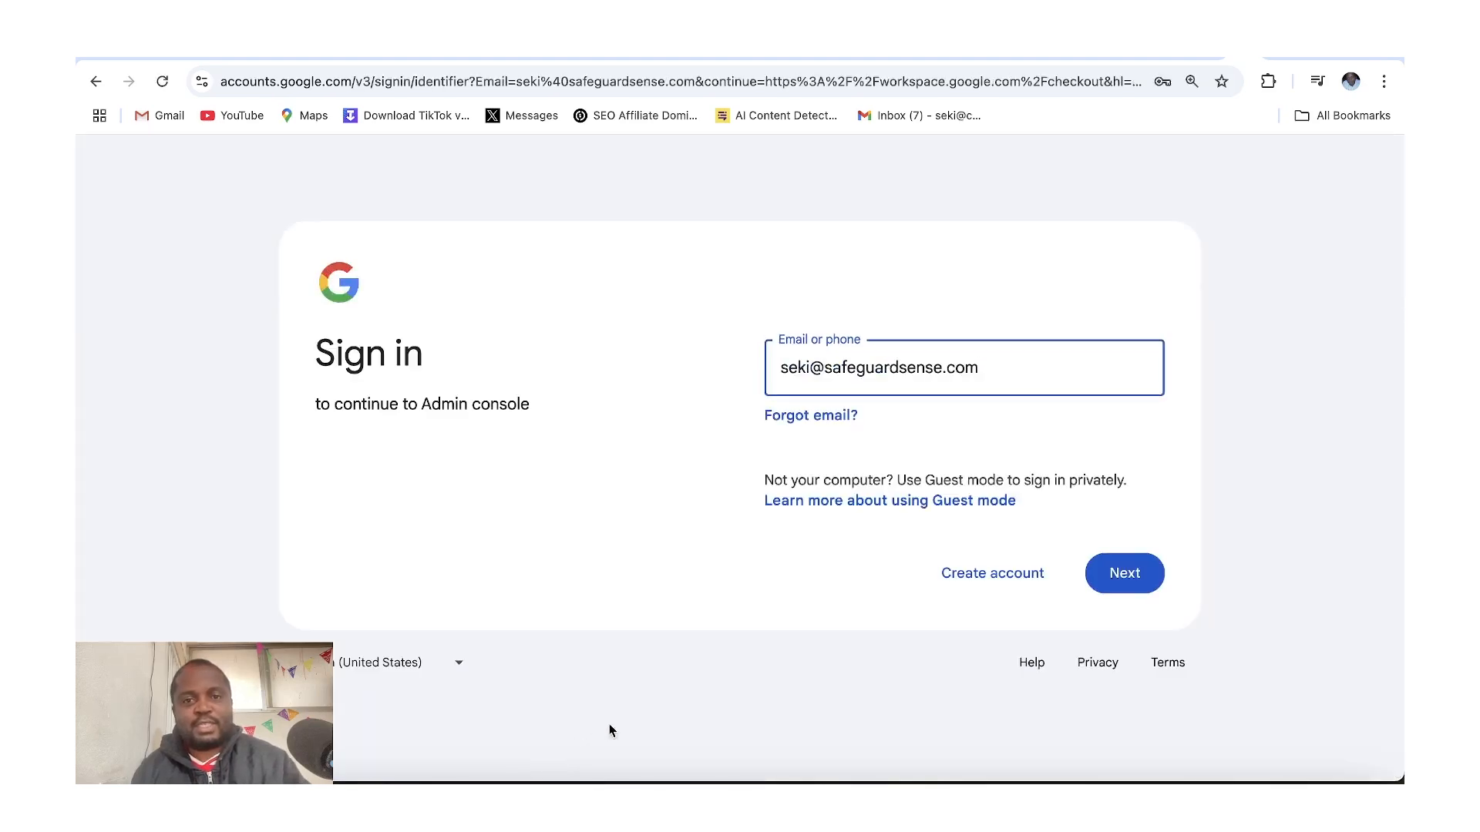
Sign in with the new business address and complete identity verification with a phone number and SMS code
{"action": "left_click", "coordinate": [1108, 580]}
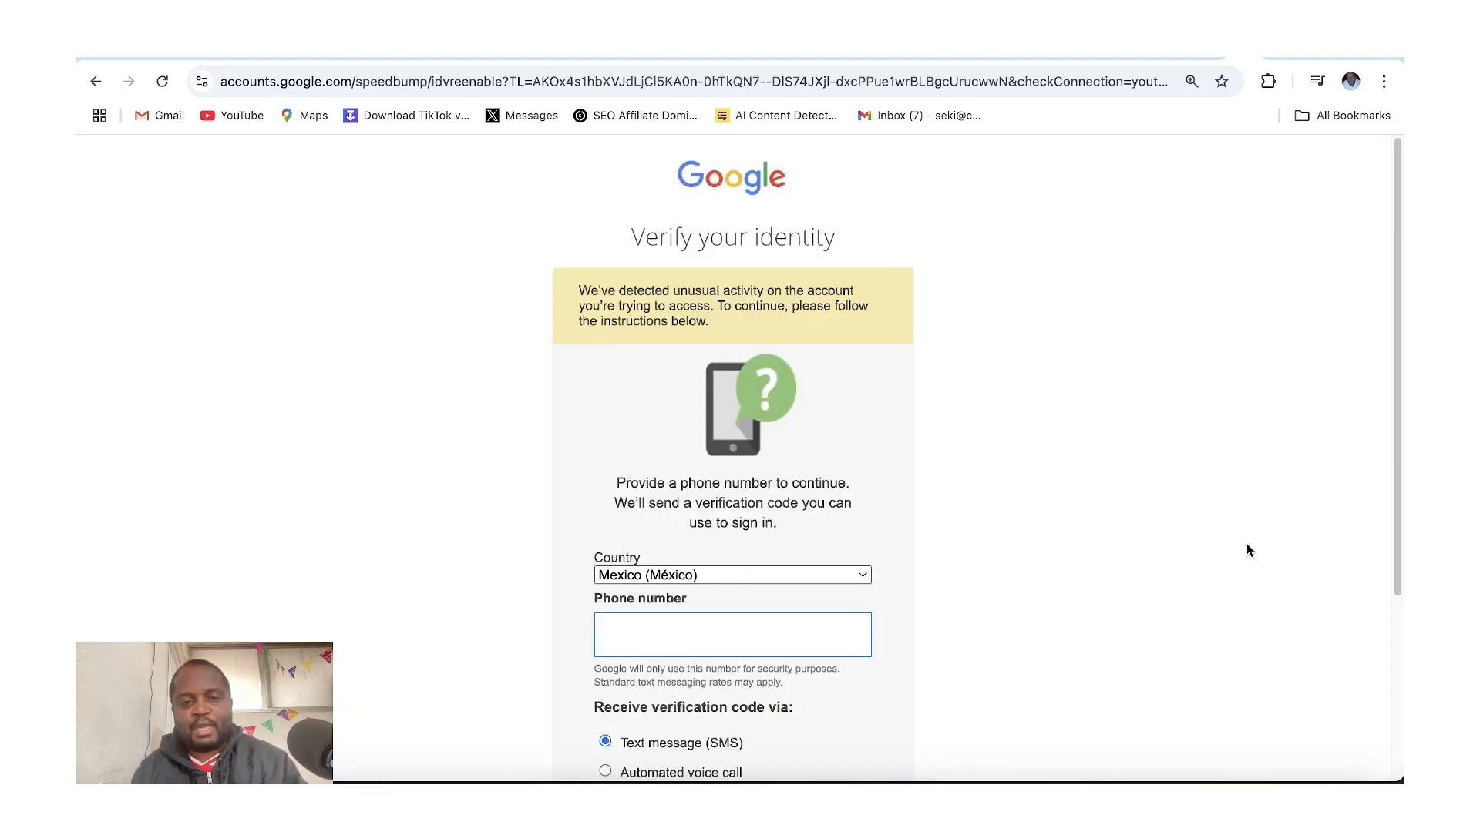
{"action": "left_click_drag", "start_coordinate": [1399, 473], "coordinate": [1392, 549]}
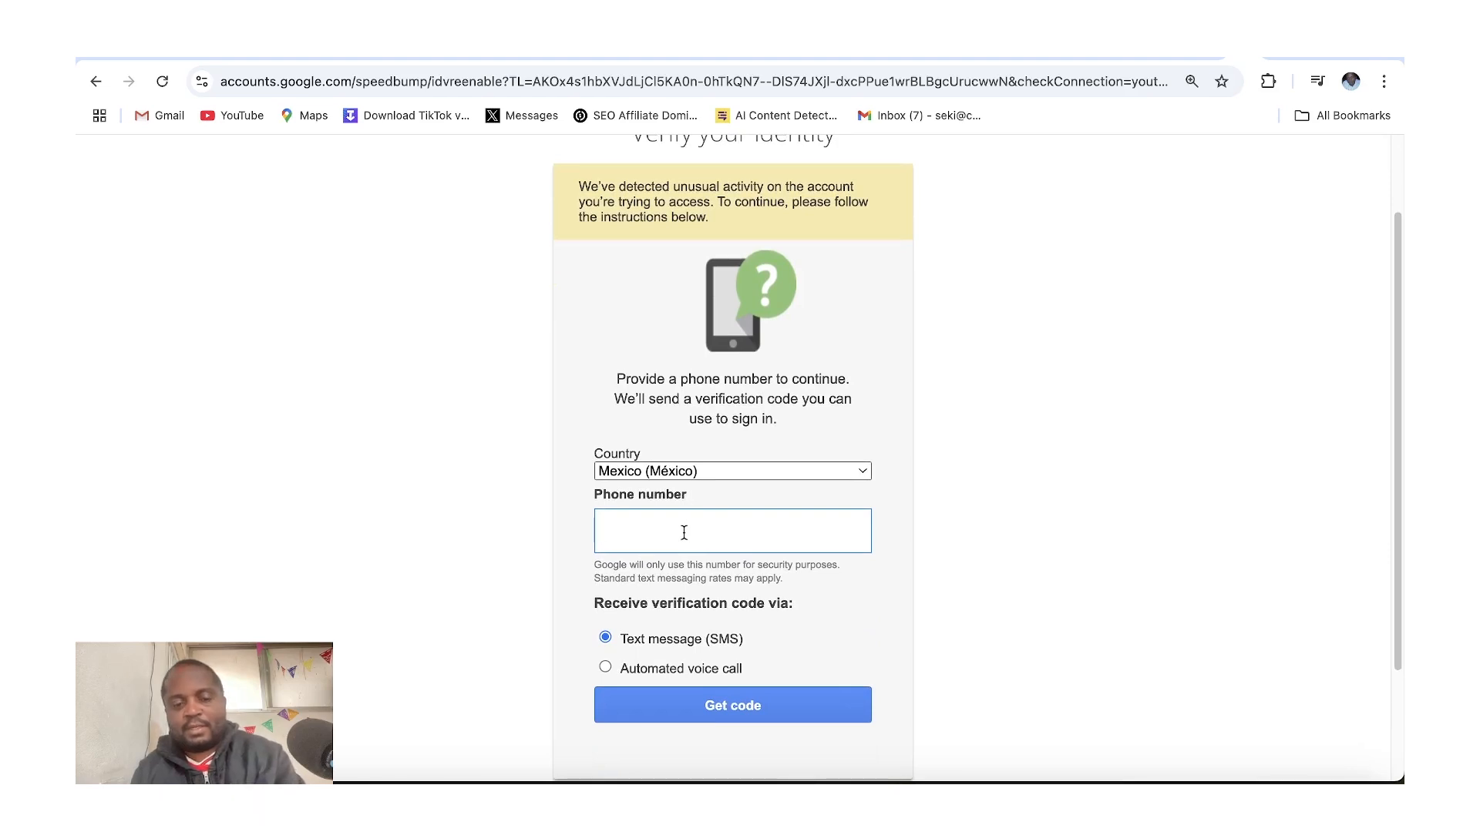
{"action": "left_click", "coordinate": [741, 710]}
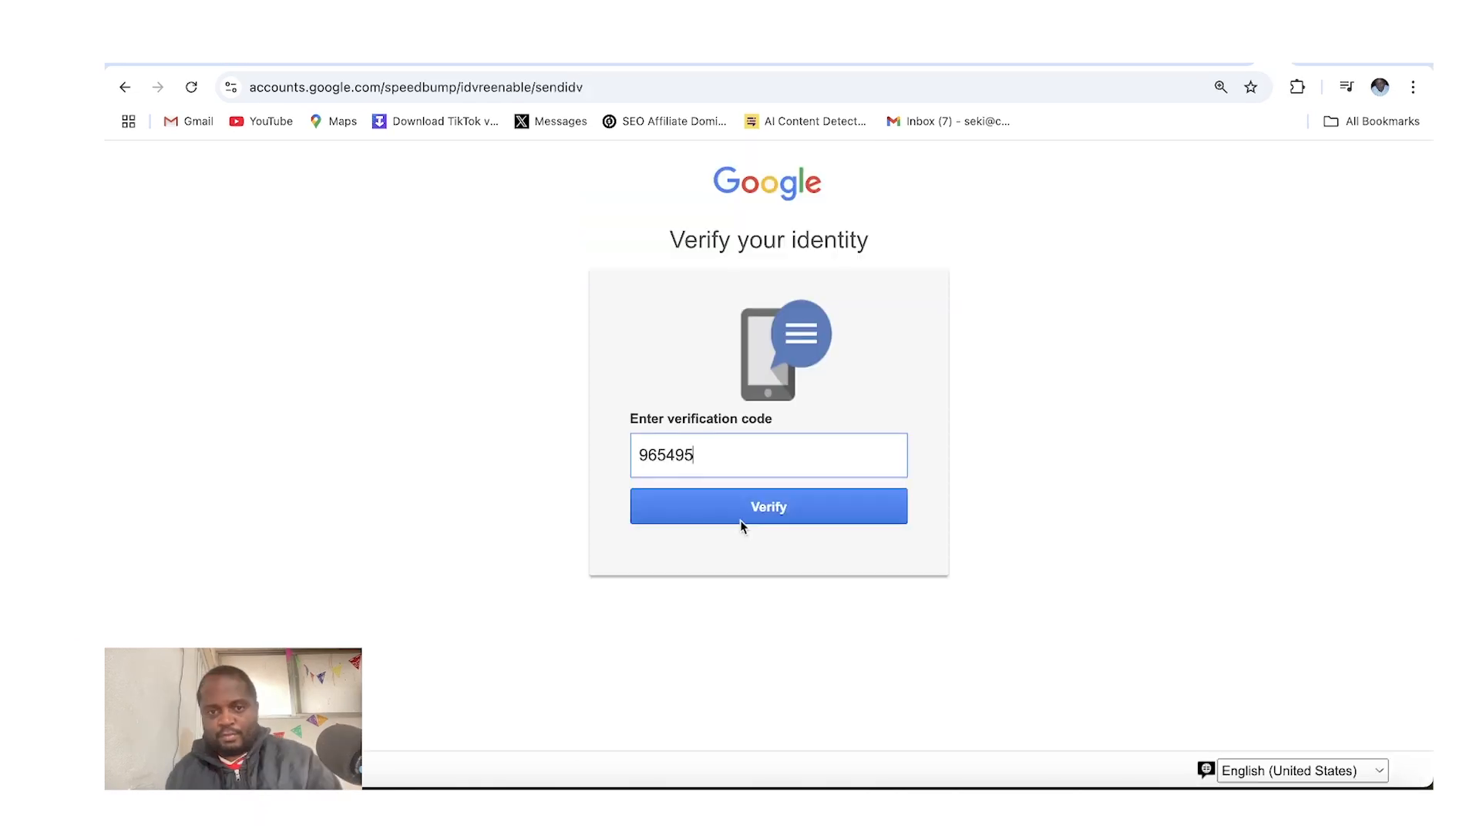
{"action": "left_click", "coordinate": [740, 517]}
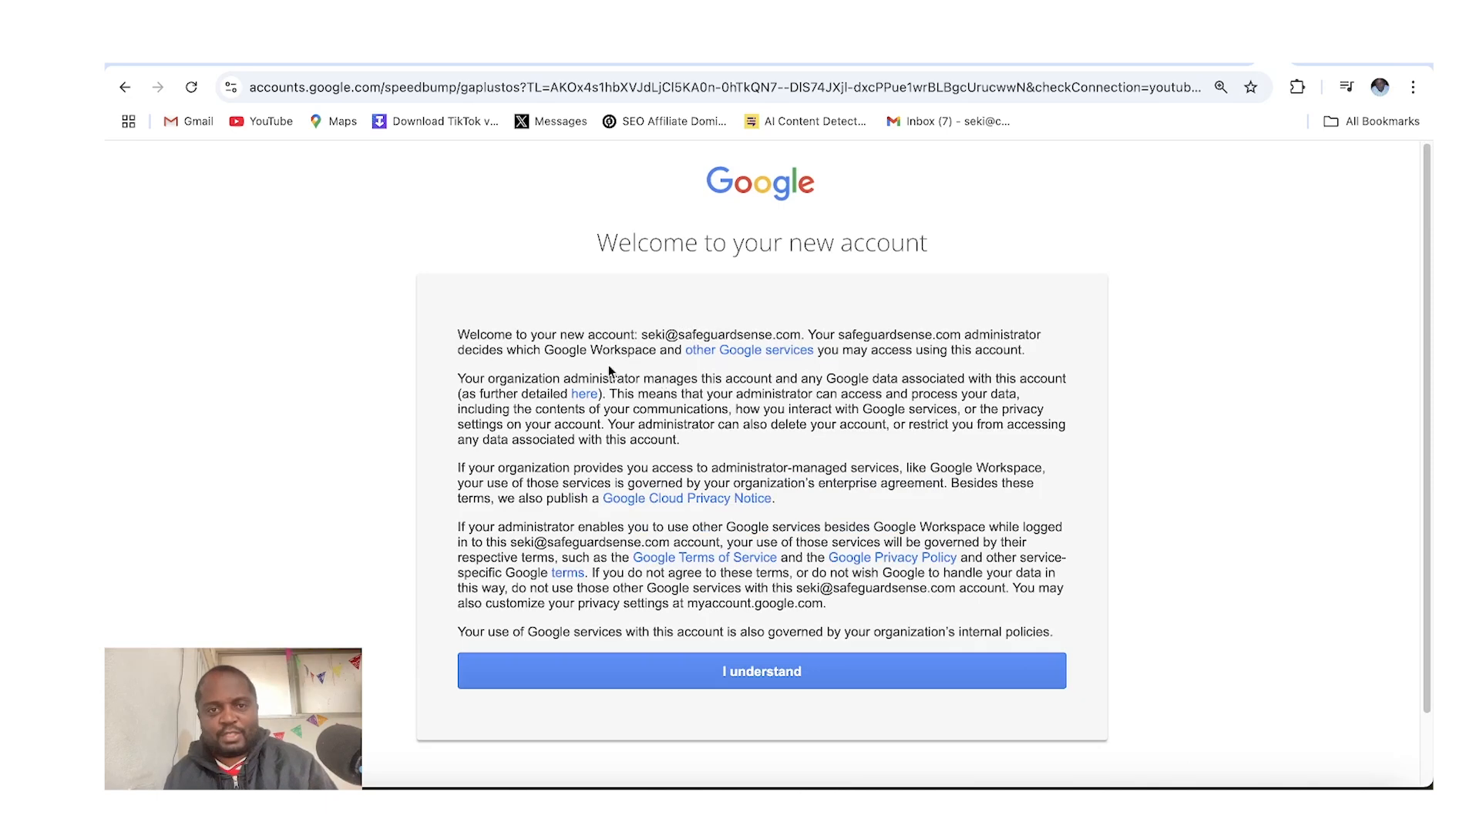
Accept the new account notice, start the Business Starter 14-day free trial, and agree to check out
{"action": "left_click", "coordinate": [749, 664]}
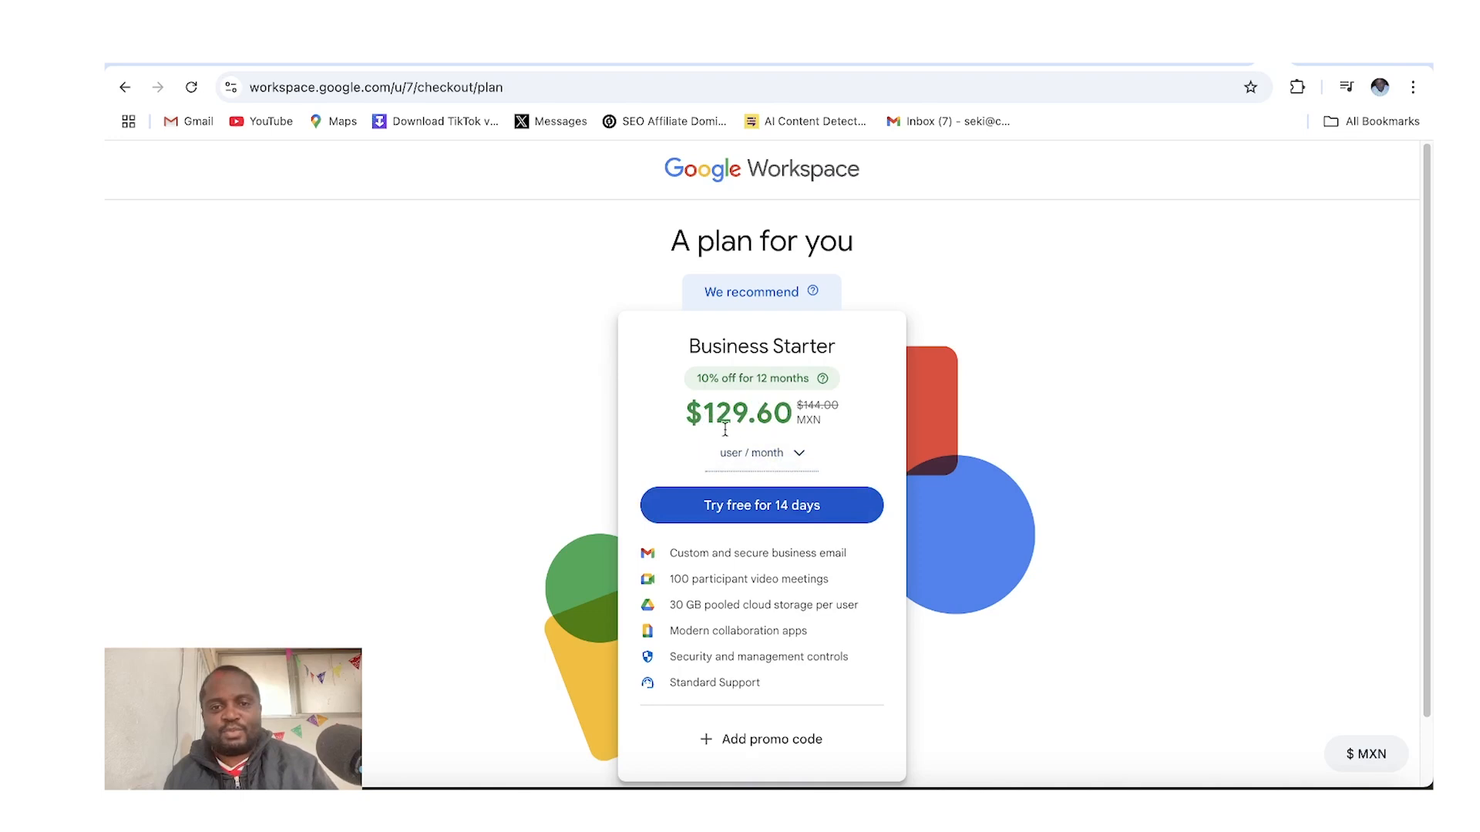
{"action": "left_click", "coordinate": [744, 513]}
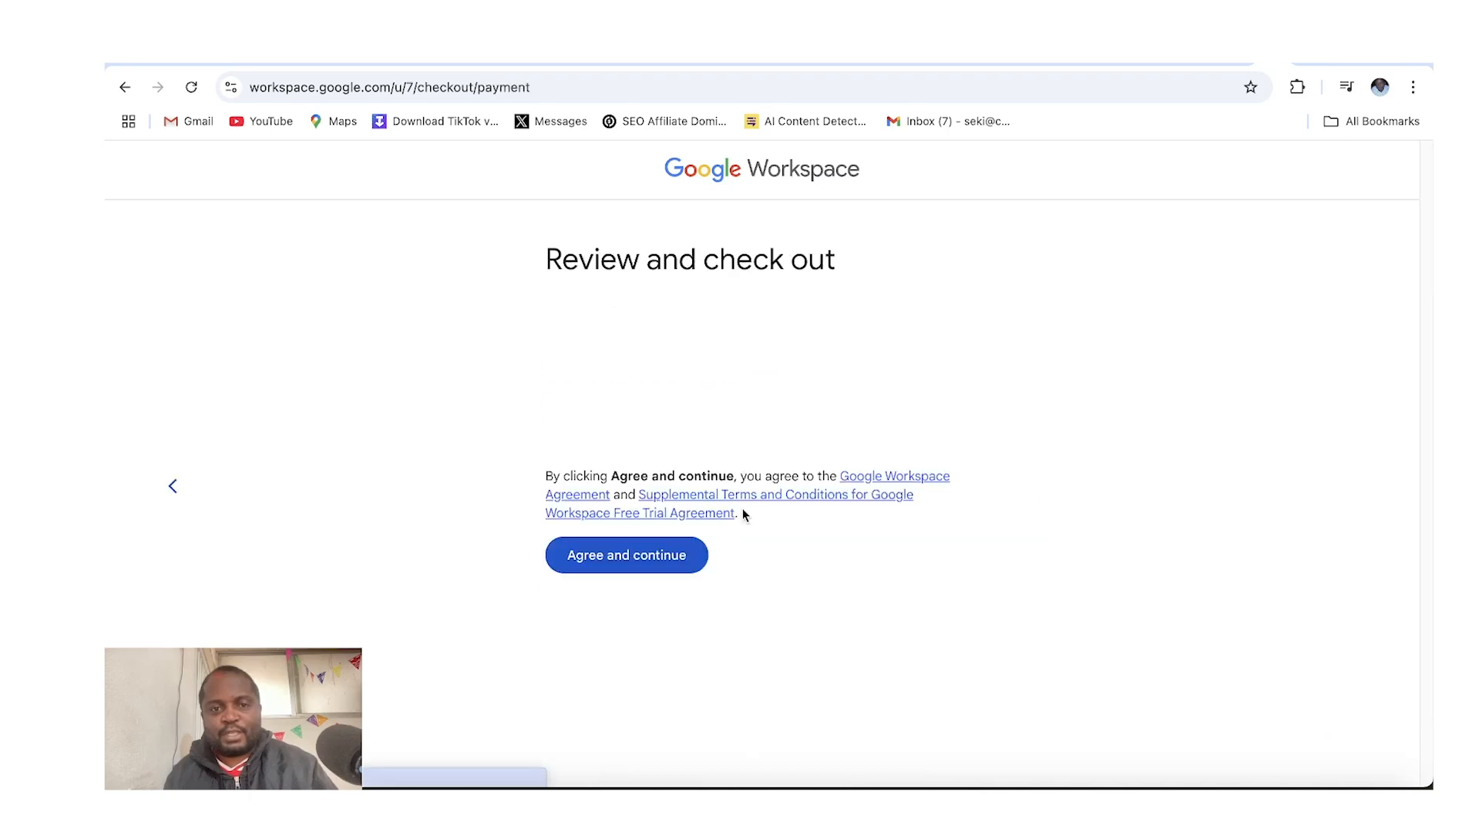
{"action": "left_click", "coordinate": [613, 752]}
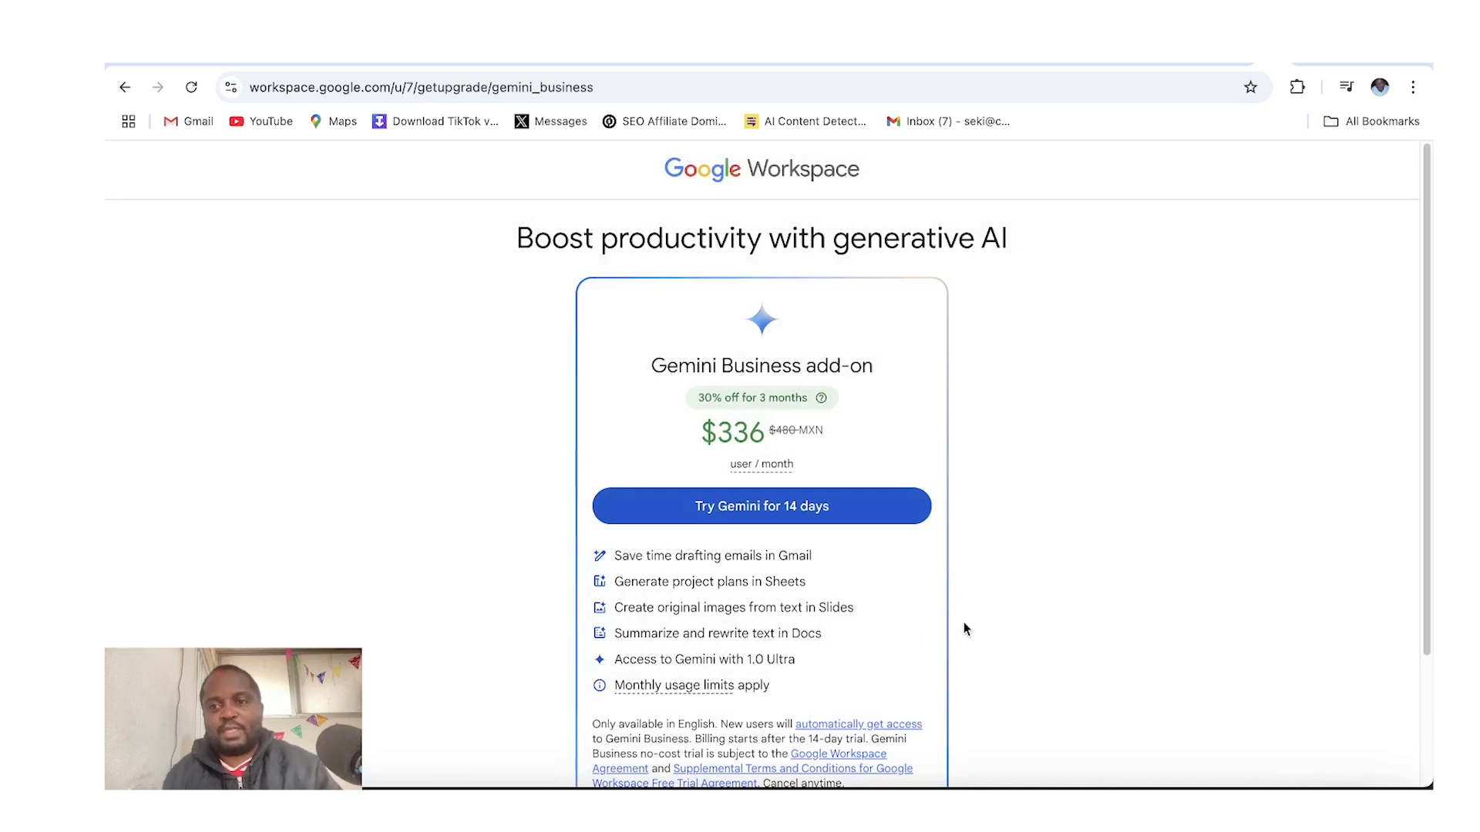
Decline the Gemini Business add-on offer and start the domain setup
{"action": "left_click_drag", "start_coordinate": [1425, 490], "coordinate": [1404, 618]}
{"action": "left_click", "coordinate": [832, 693]}
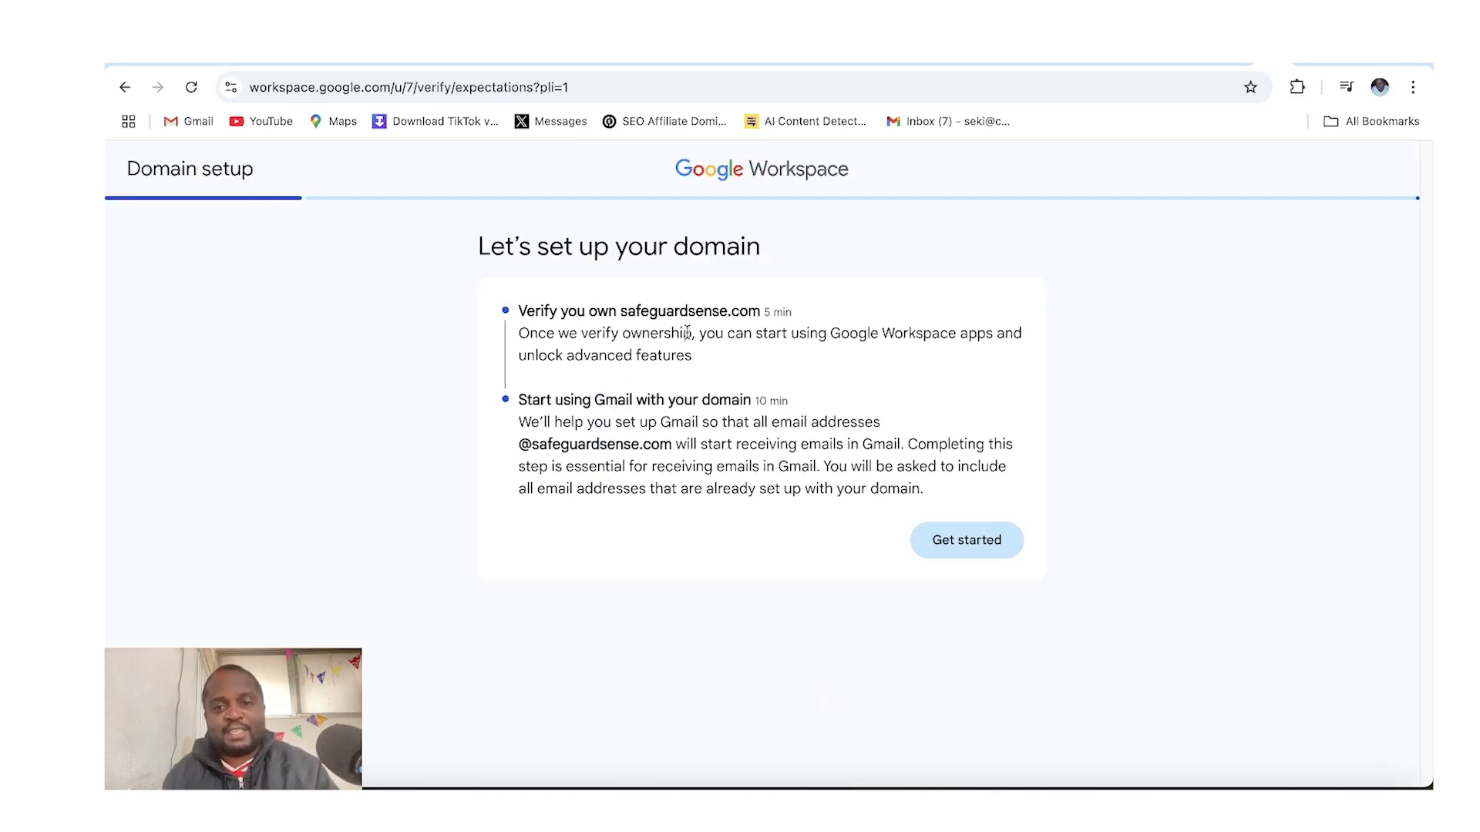
{"action": "left_click", "coordinate": [958, 547]}
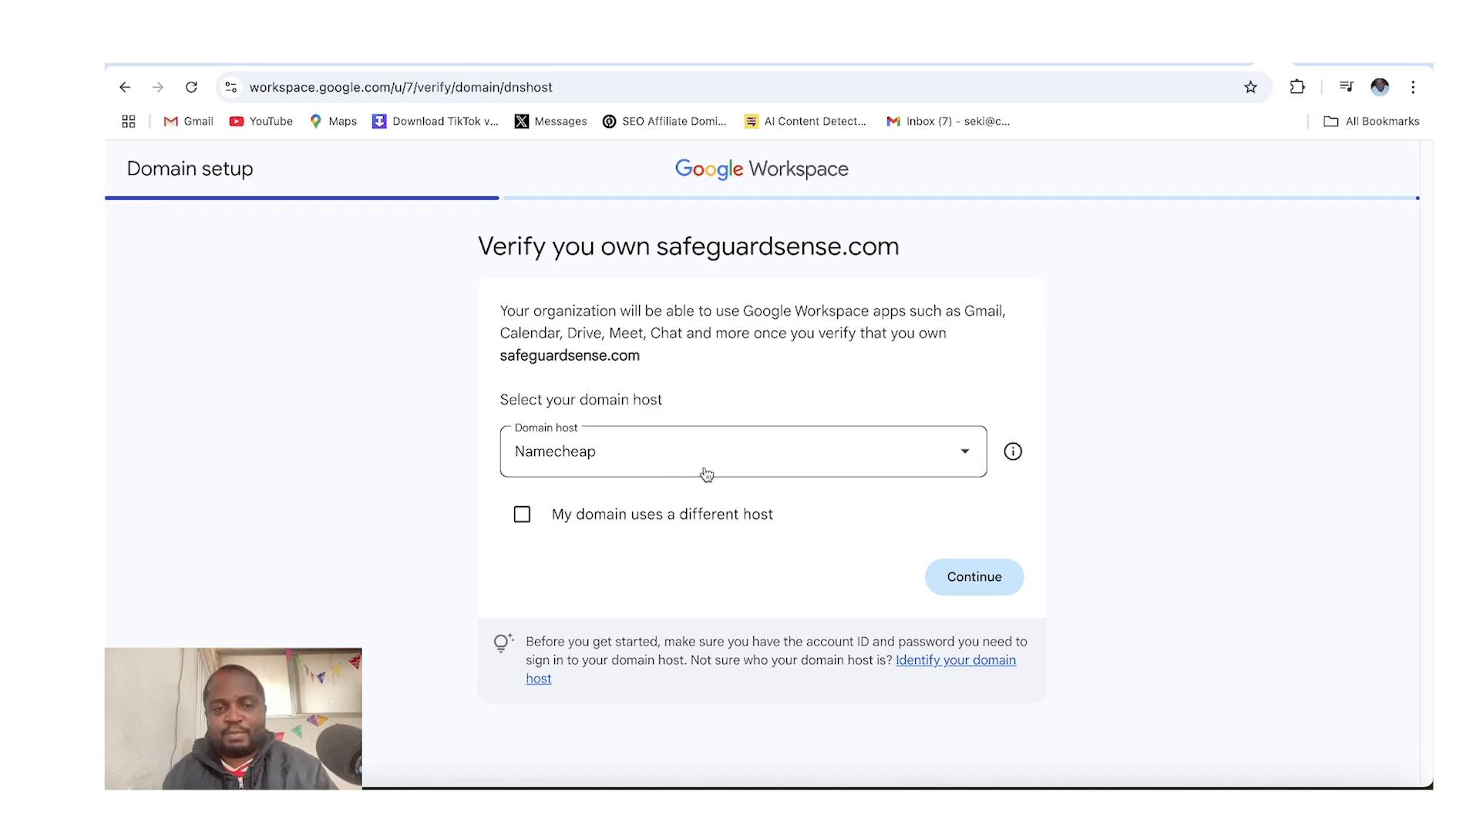
Continue with Namecheap as the domain host and copy the TXT record verification value
{"action": "left_click", "coordinate": [962, 584]}
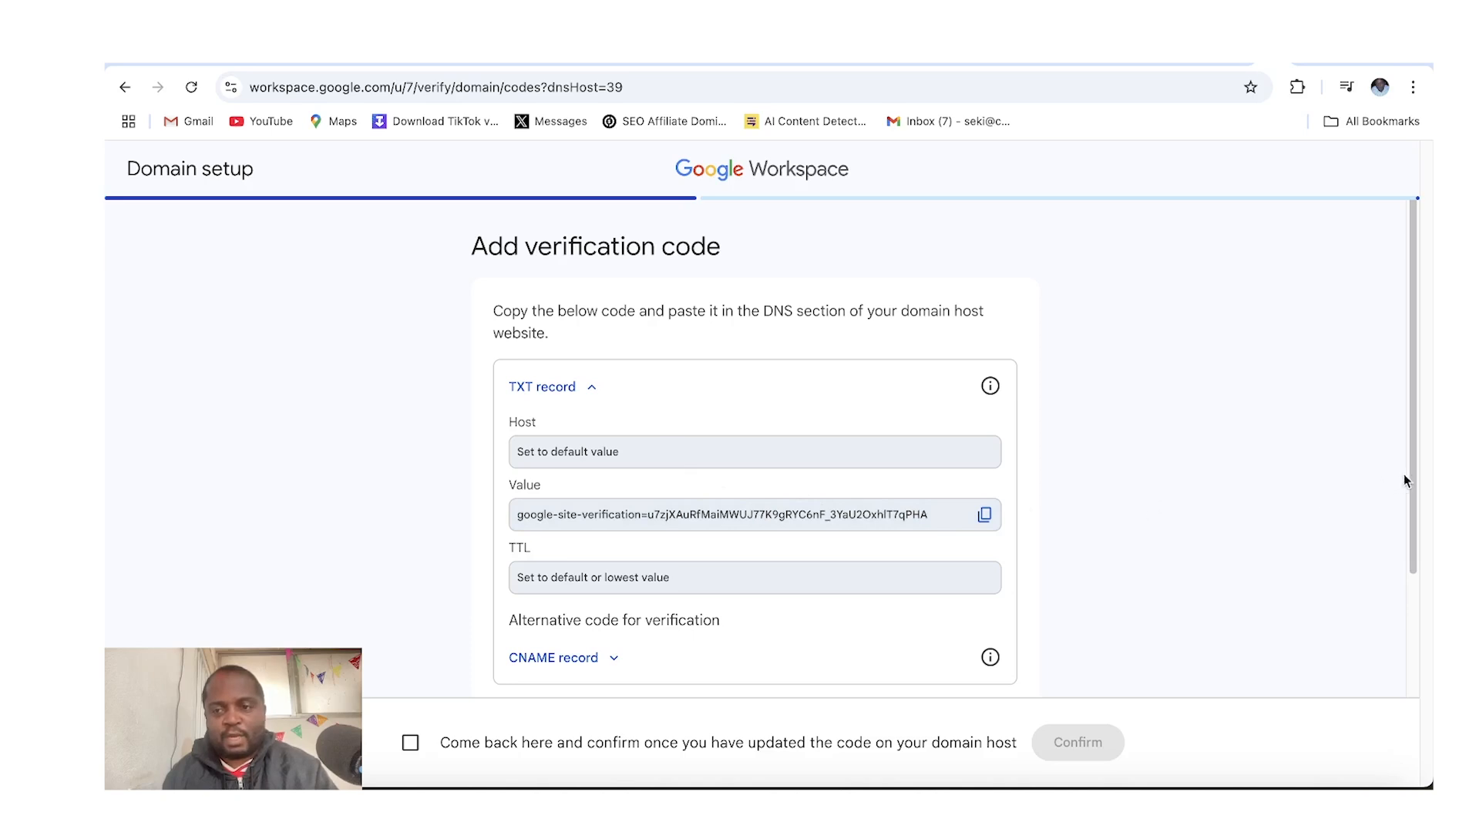
{"action": "left_click_drag", "start_coordinate": [1414, 485], "coordinate": [1391, 544]}
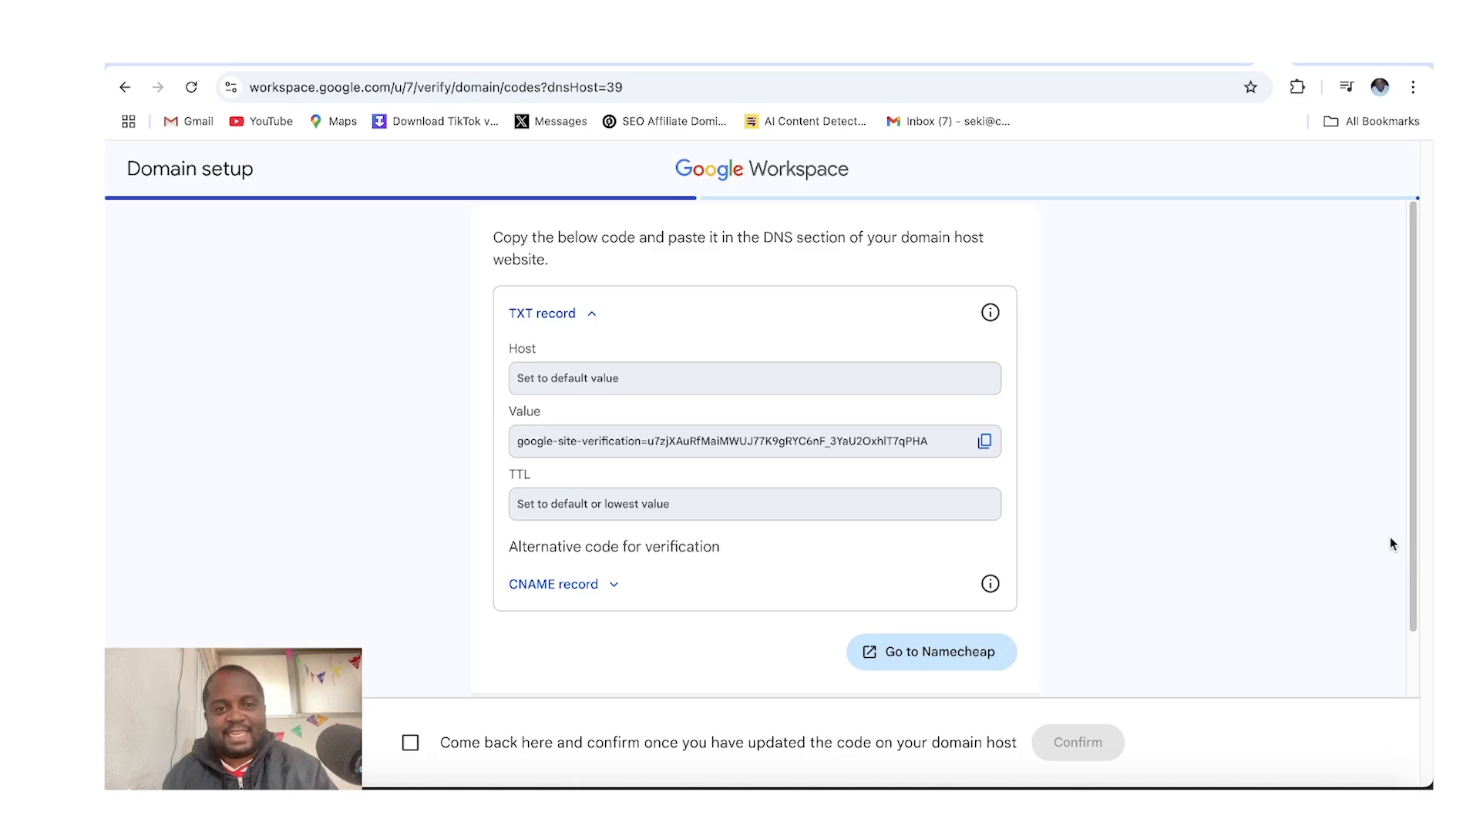
{"action": "left_click", "coordinate": [985, 444]}
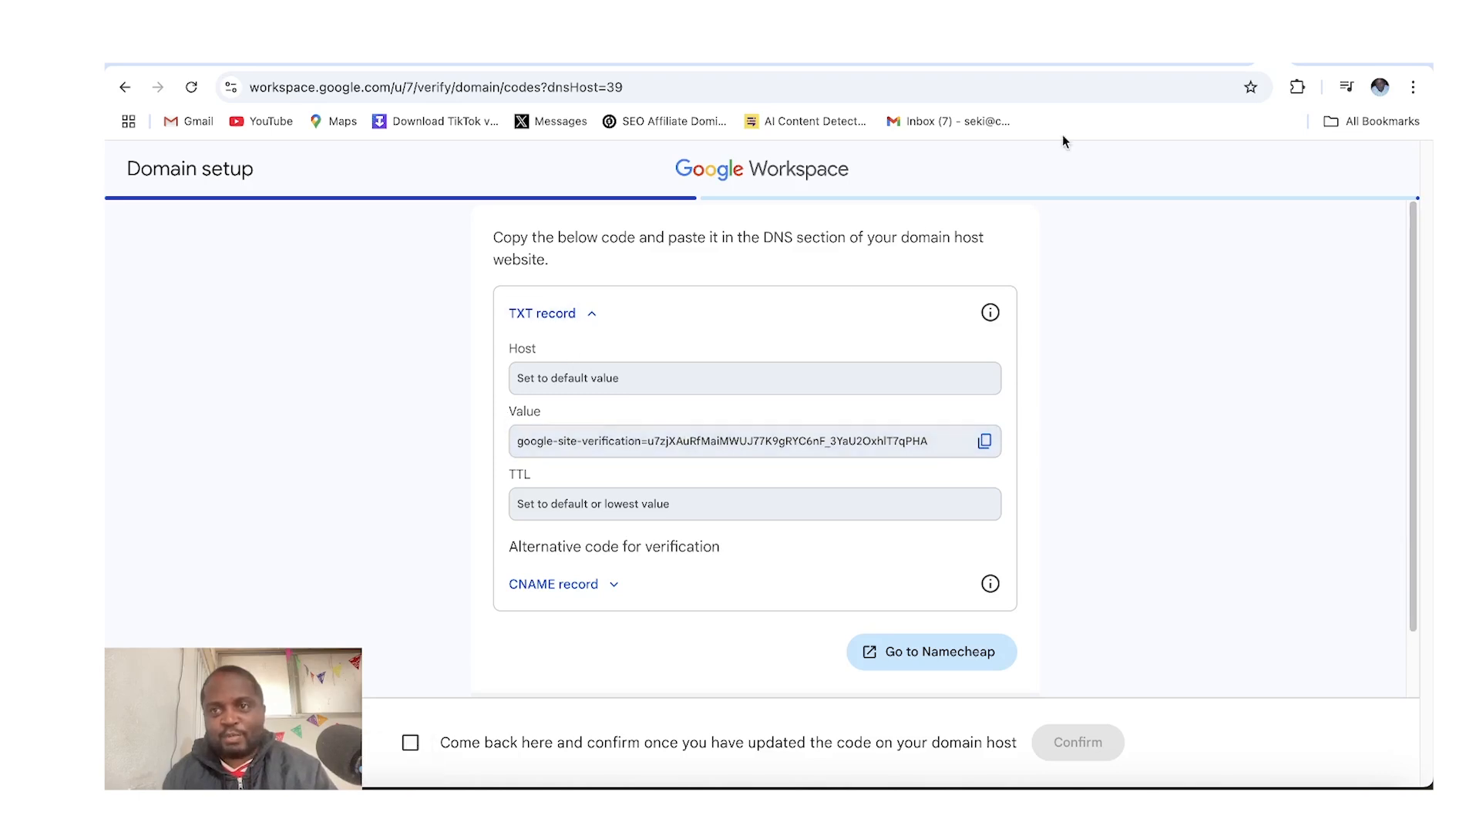
Switch to the Namecheap dashboard tab and open the Advanced DNS settings for safeguardsense.com
{"action": "left_click", "coordinate": [1306, 65]}
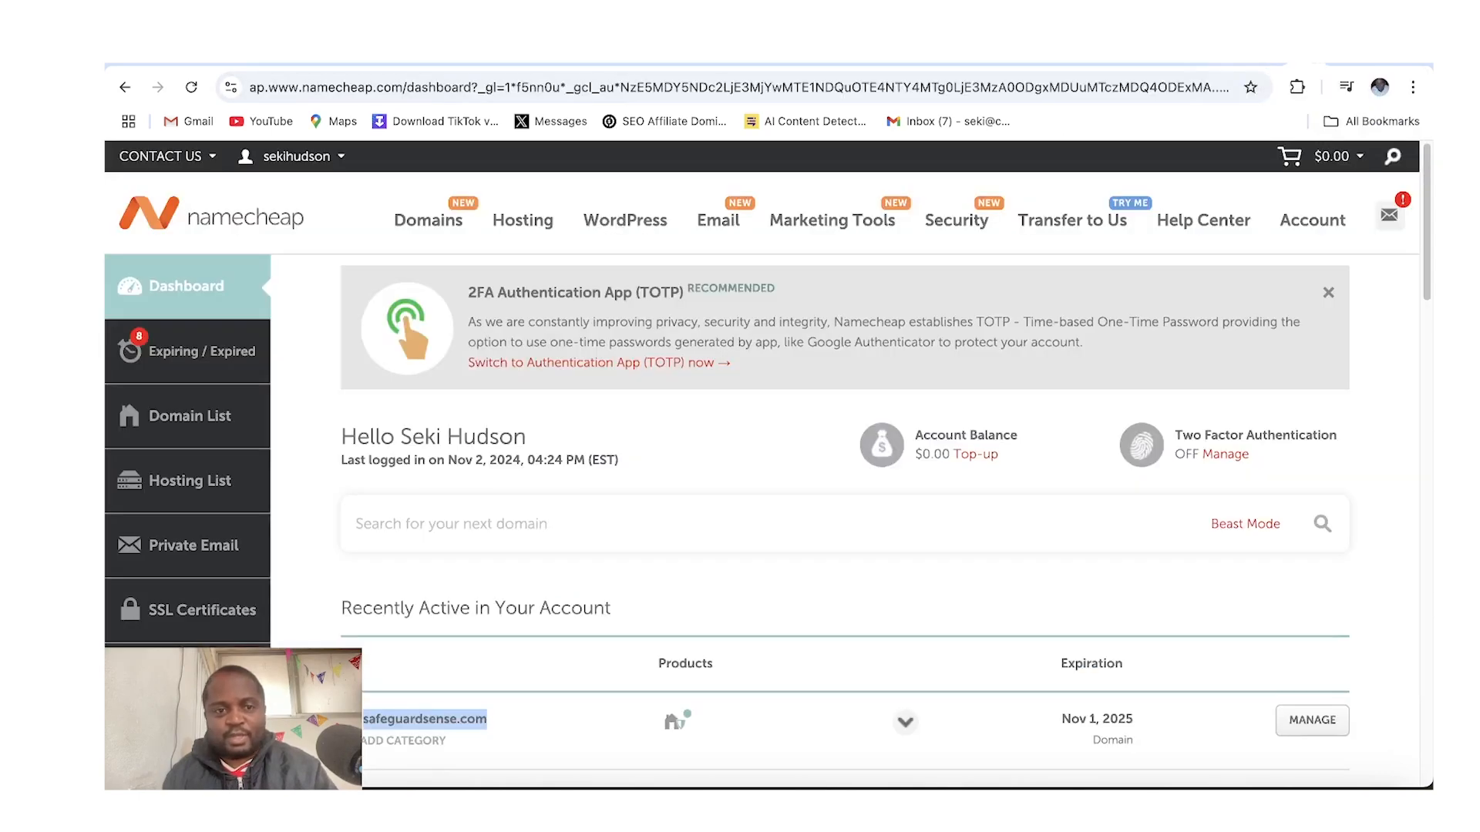
{"action": "mouse_move", "coordinate": [290, 164]}
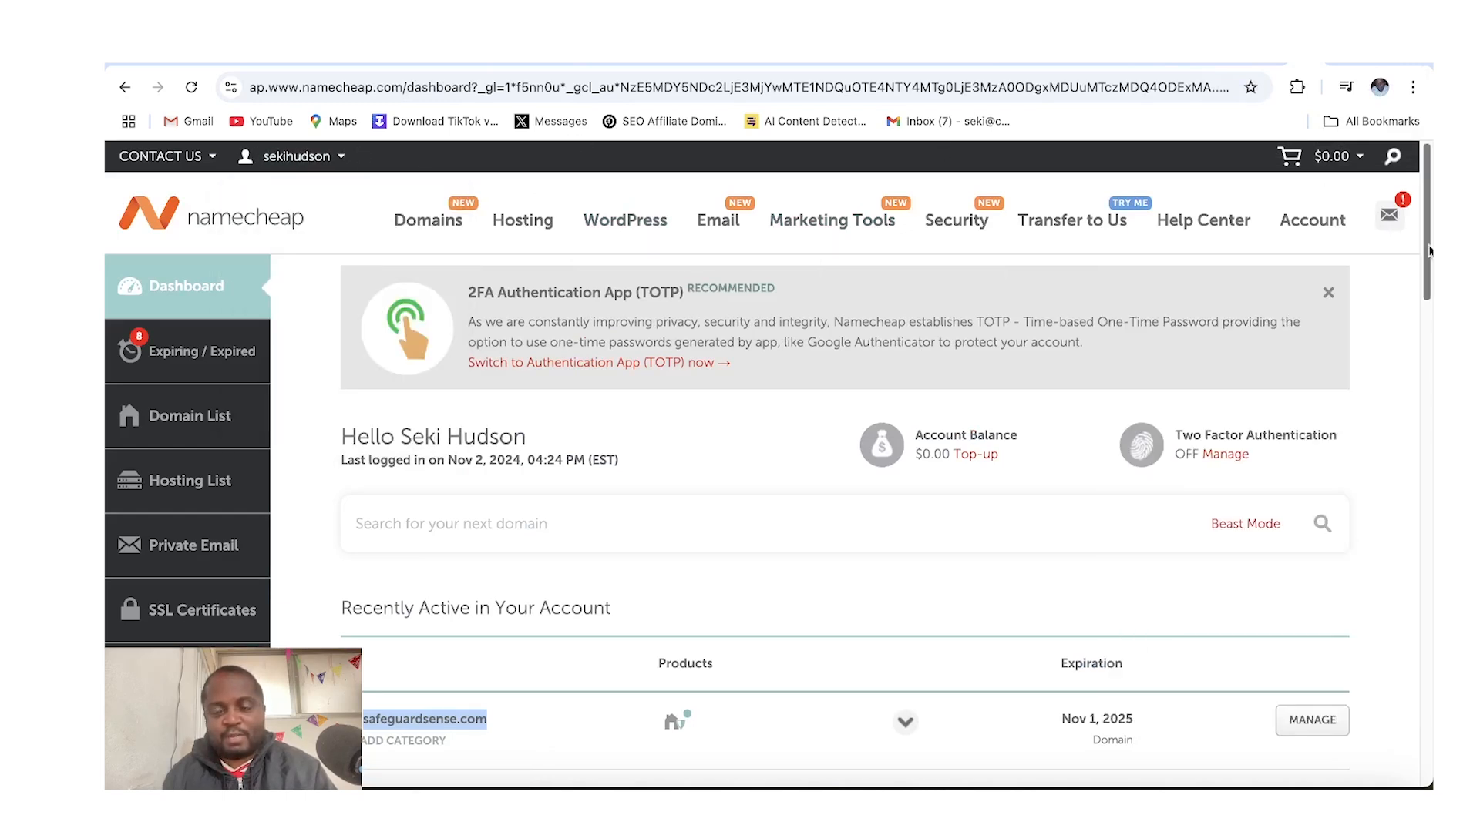
{"action": "left_click_drag", "start_coordinate": [1426, 254], "coordinate": [1414, 314]}
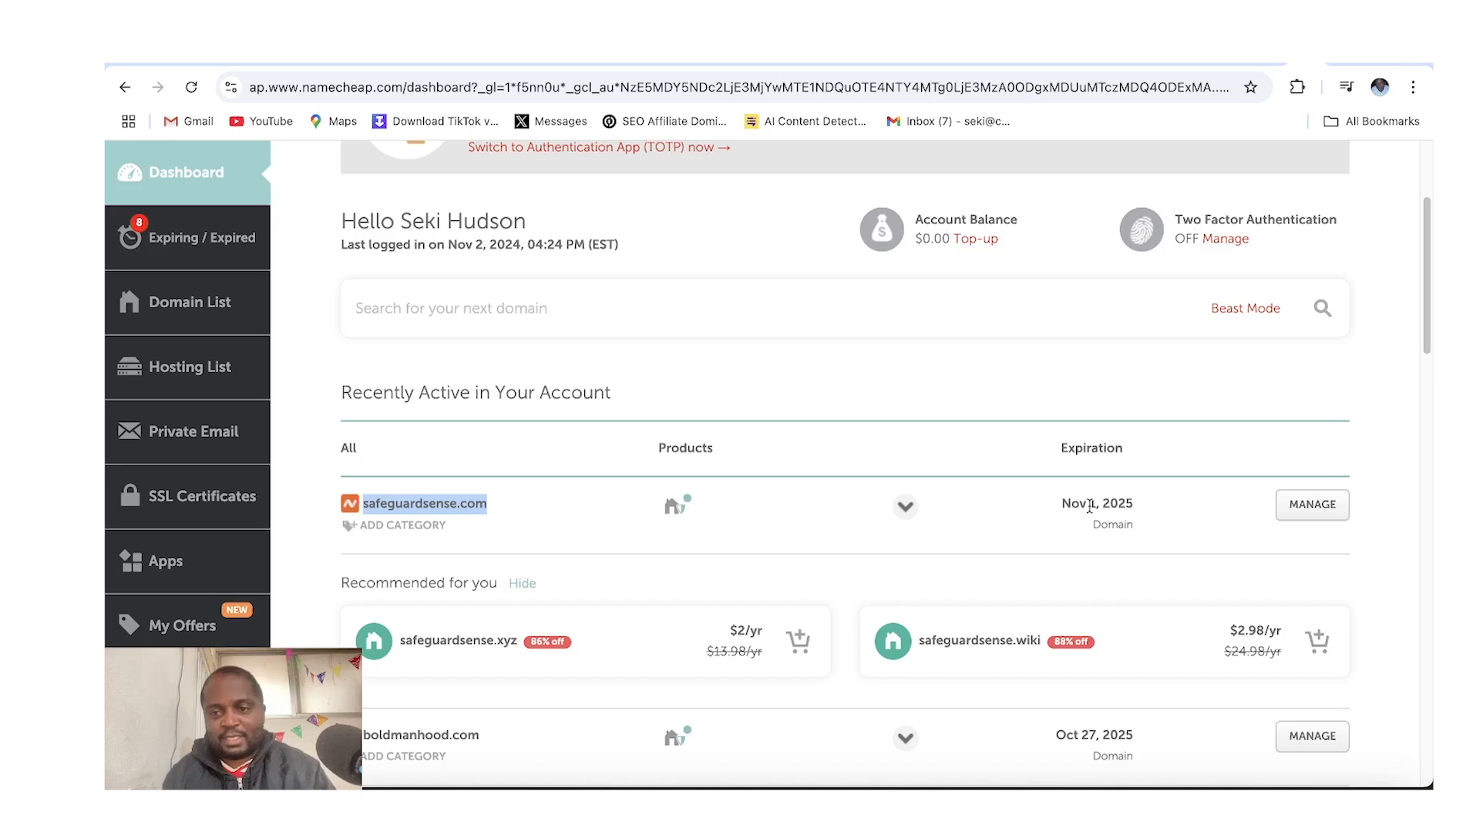
{"action": "left_click", "coordinate": [1297, 515]}
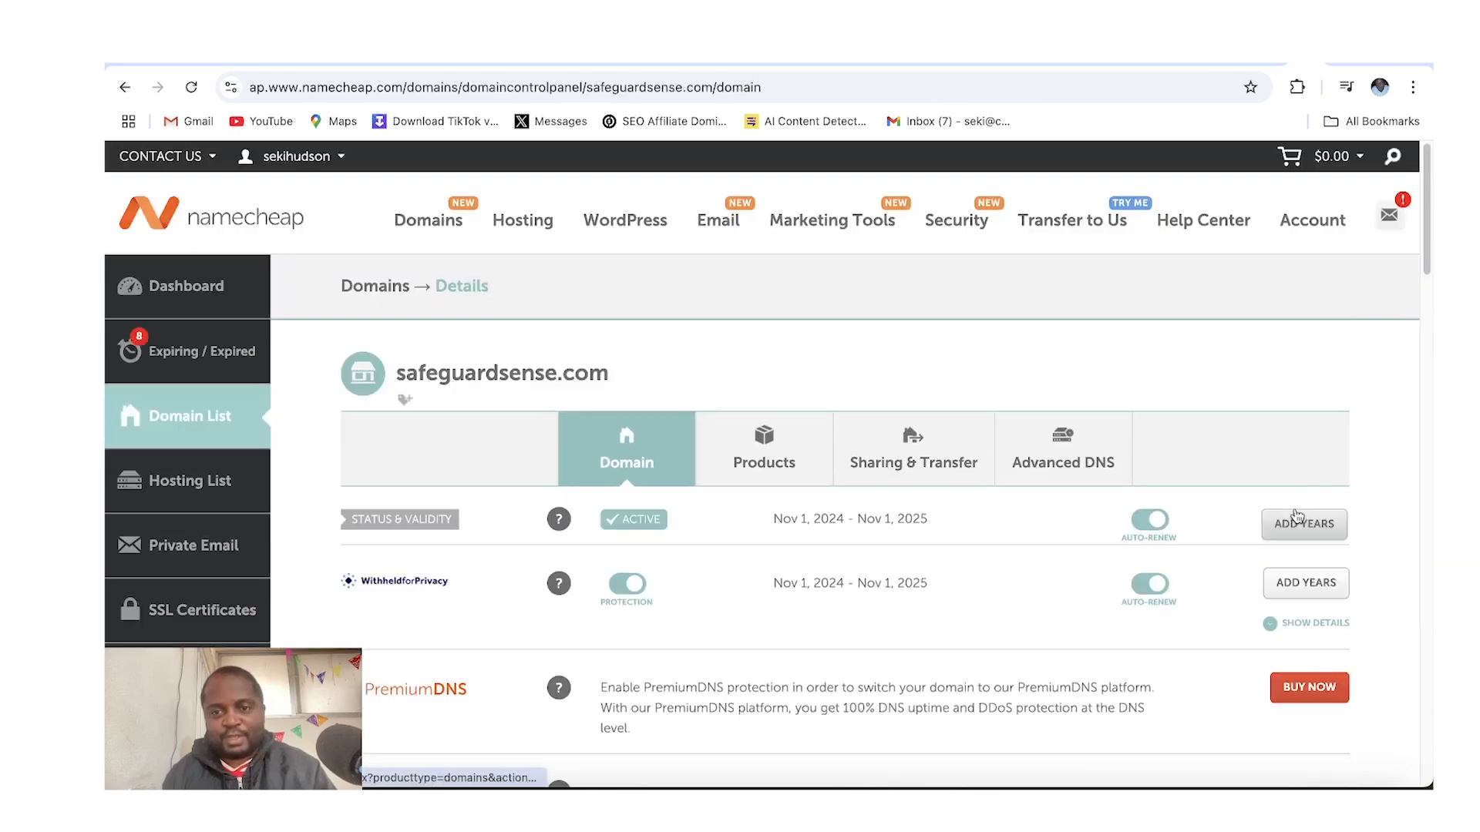
{"action": "left_click", "coordinate": [1080, 463]}
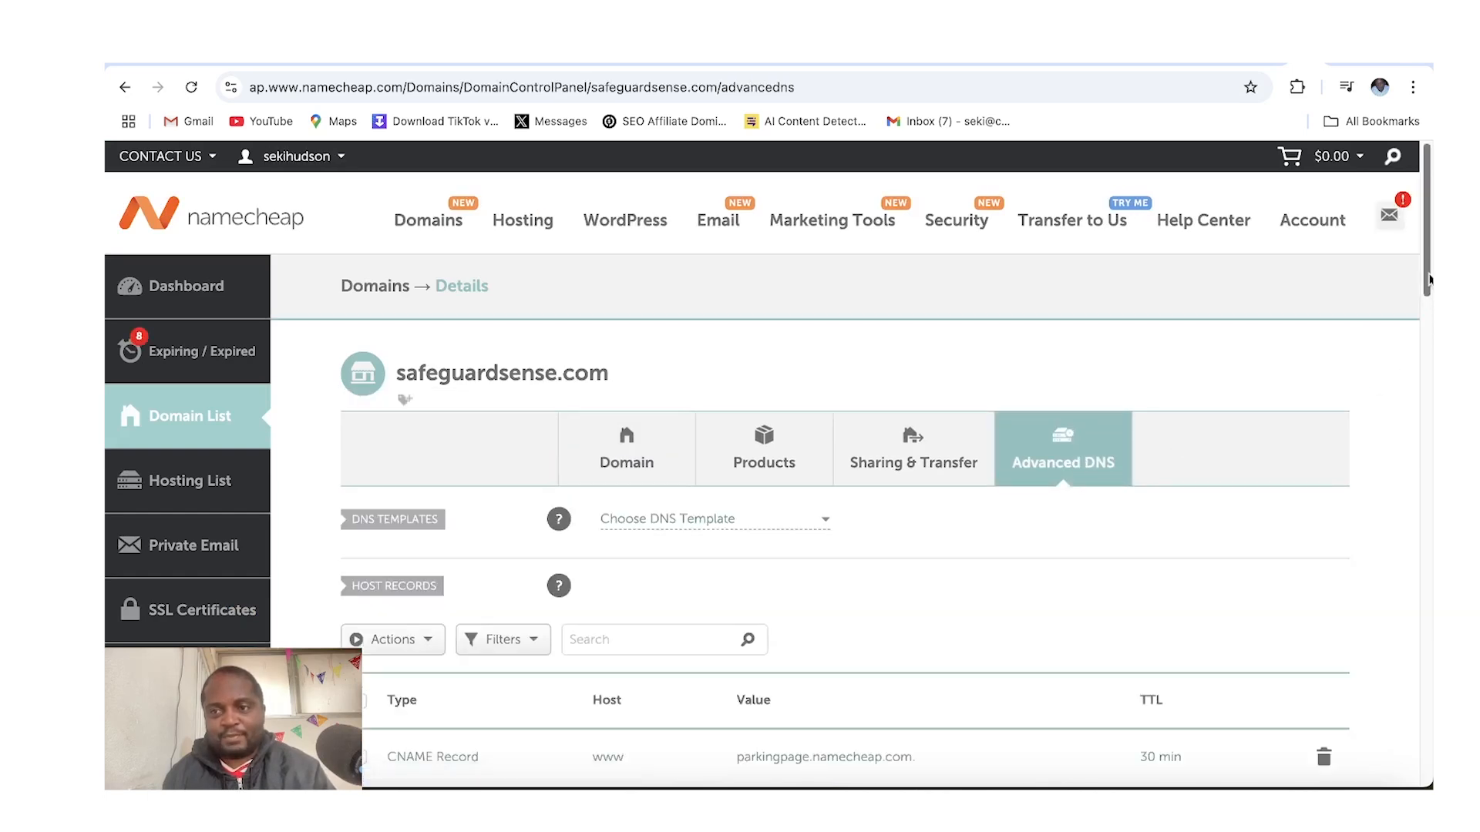
{"action": "left_click_drag", "start_coordinate": [1427, 279], "coordinate": [1415, 346]}
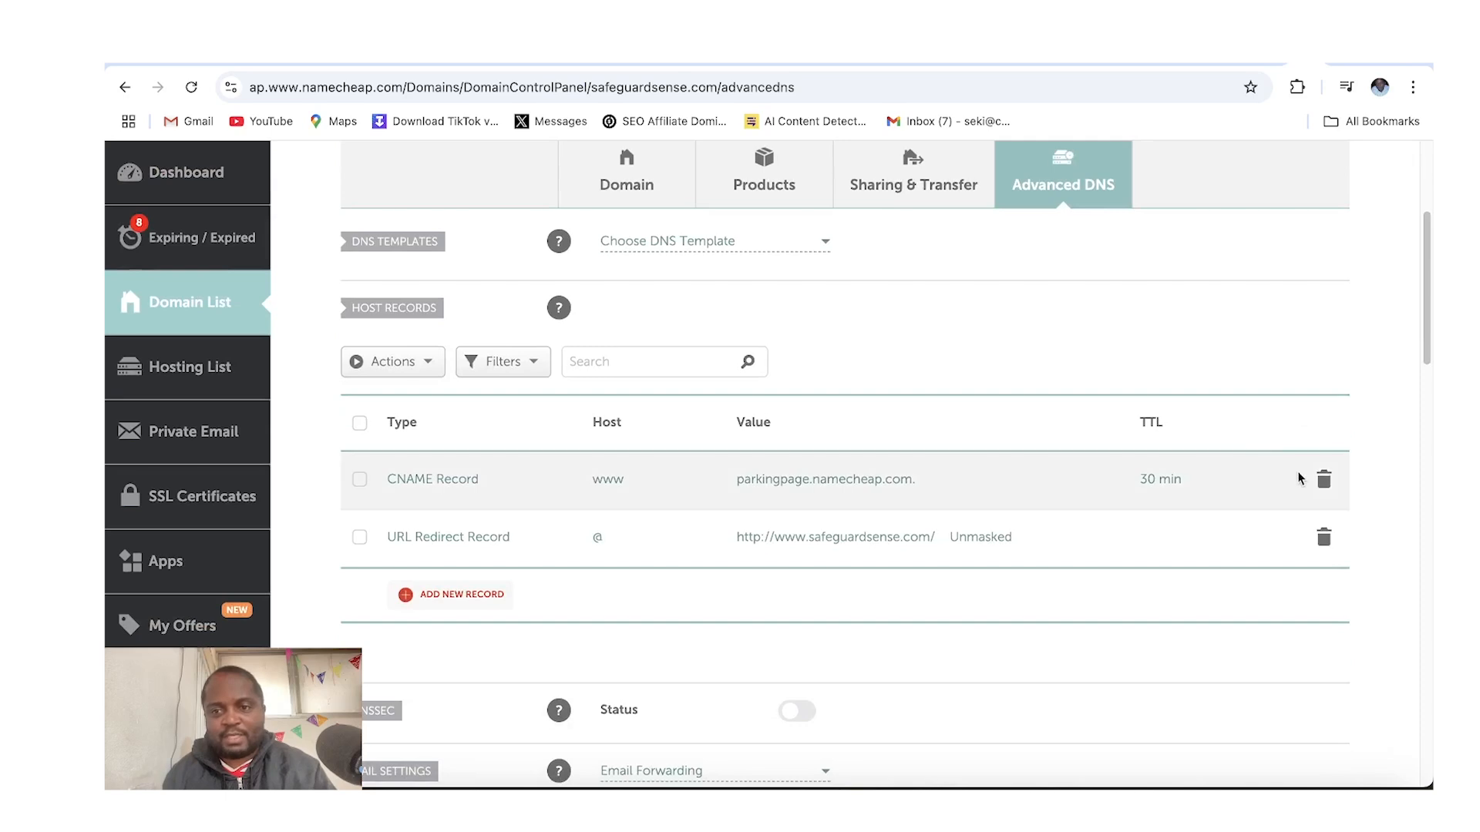
Delete the existing CNAME and URL Redirect host records for the domain
{"action": "left_click", "coordinate": [1322, 479]}
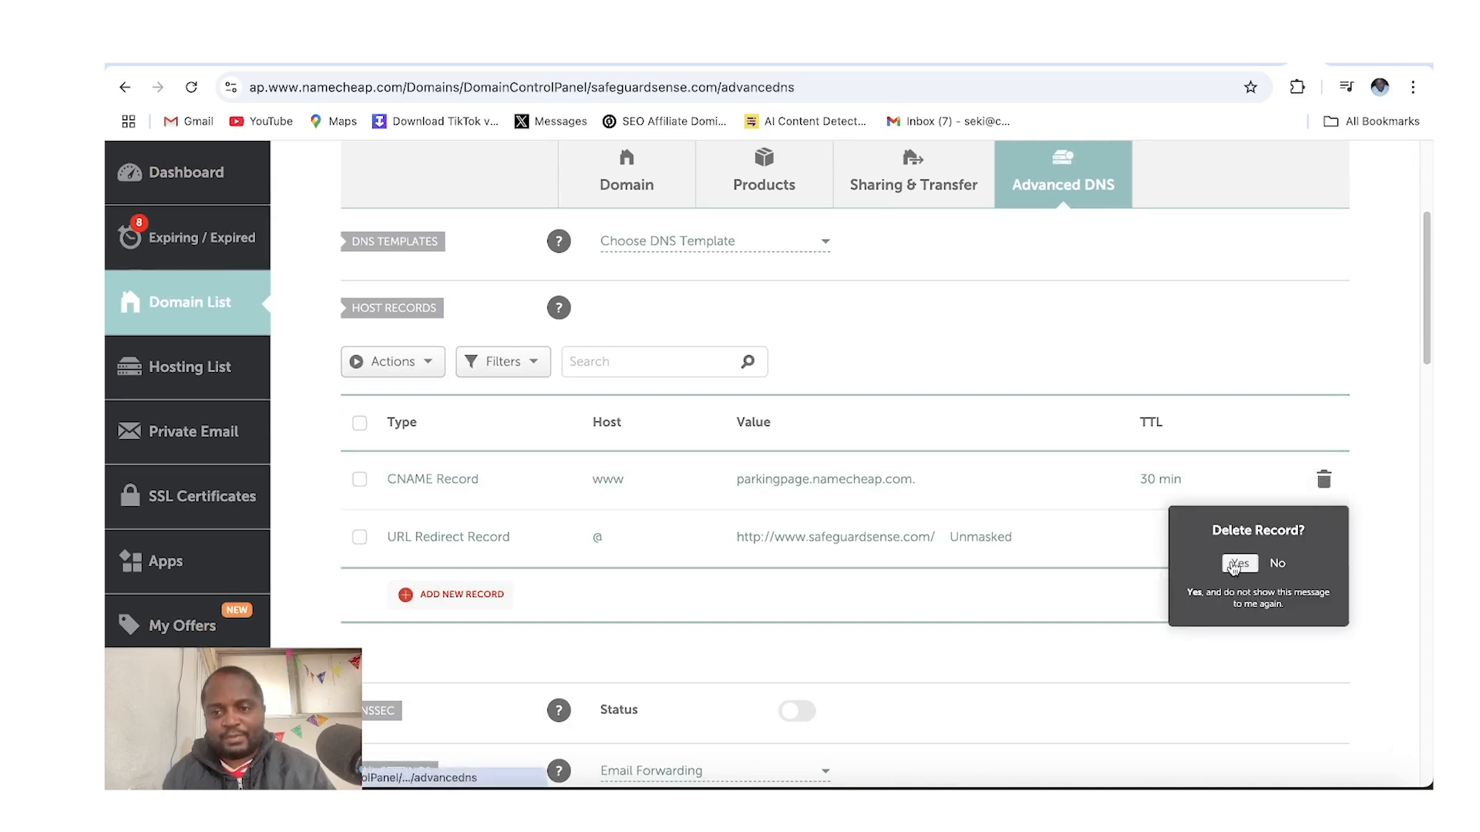
{"action": "left_click", "coordinate": [1231, 560]}
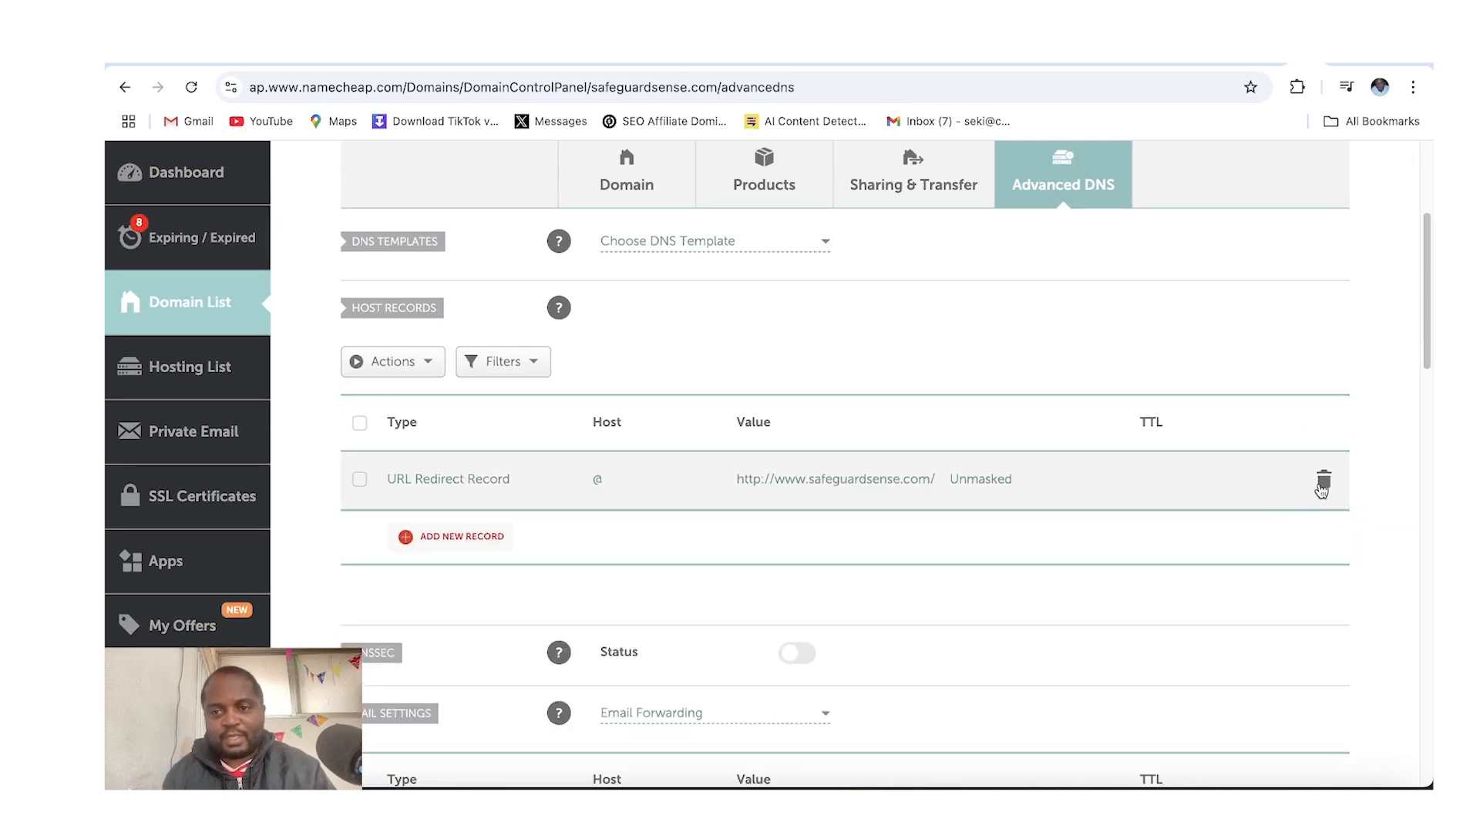
{"action": "left_click", "coordinate": [1324, 482]}
{"action": "left_click", "coordinate": [1233, 562]}
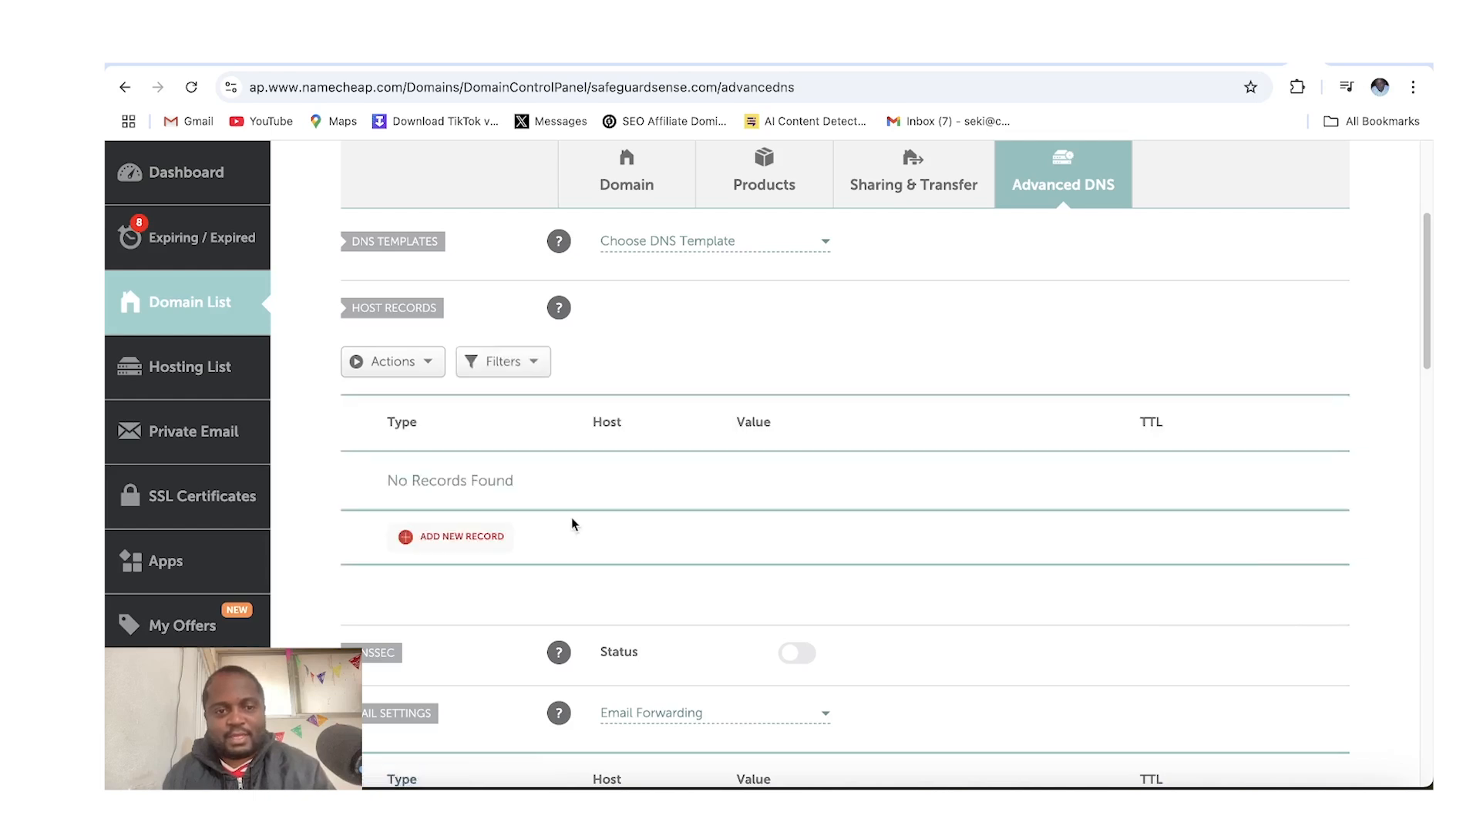
Add a new TXT record with host @, paste the Google verification value, and save it
{"action": "left_click", "coordinate": [498, 538]}
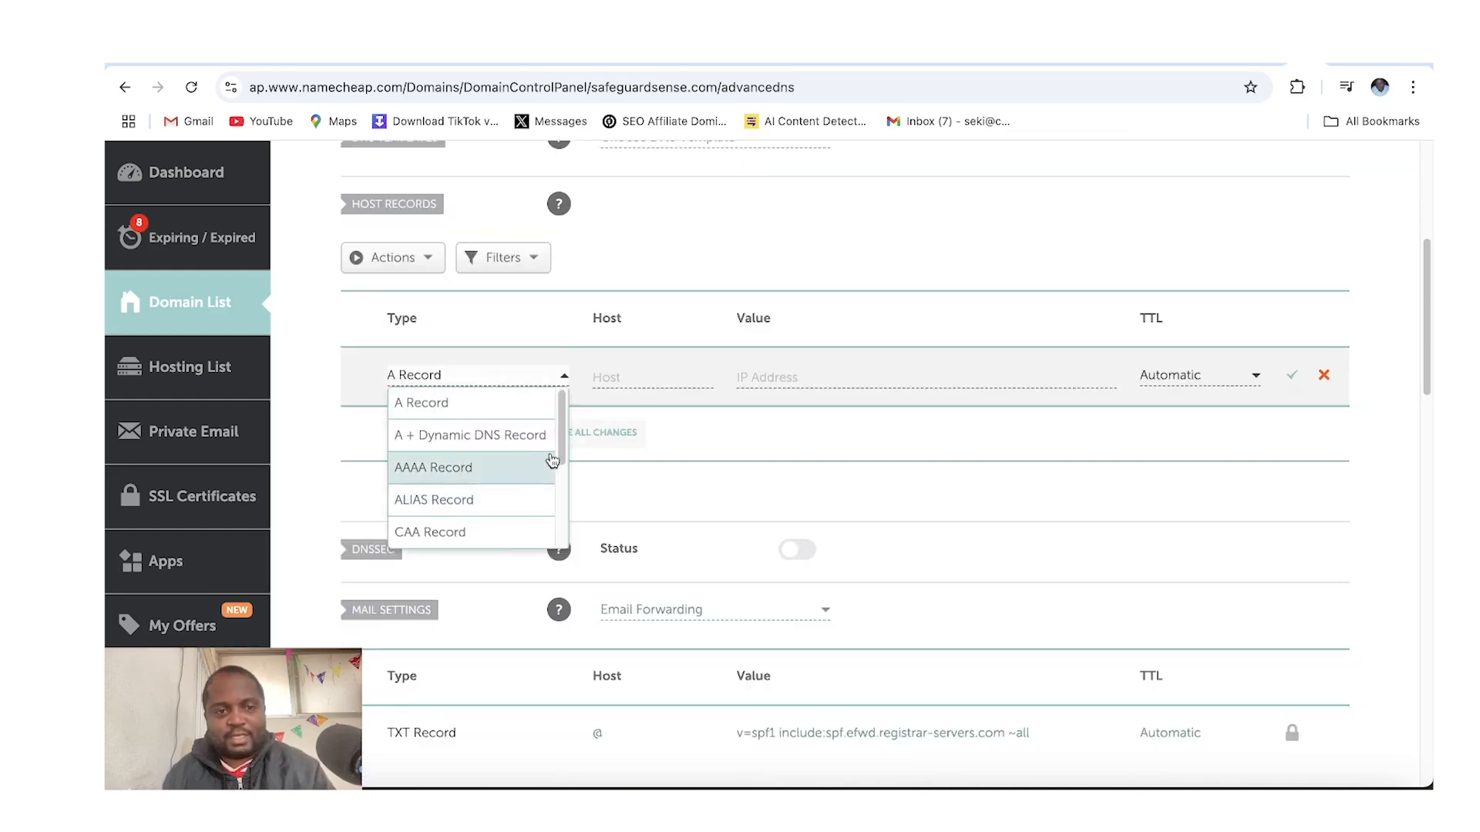
{"action": "left_click_drag", "start_coordinate": [558, 455], "coordinate": [552, 532]}
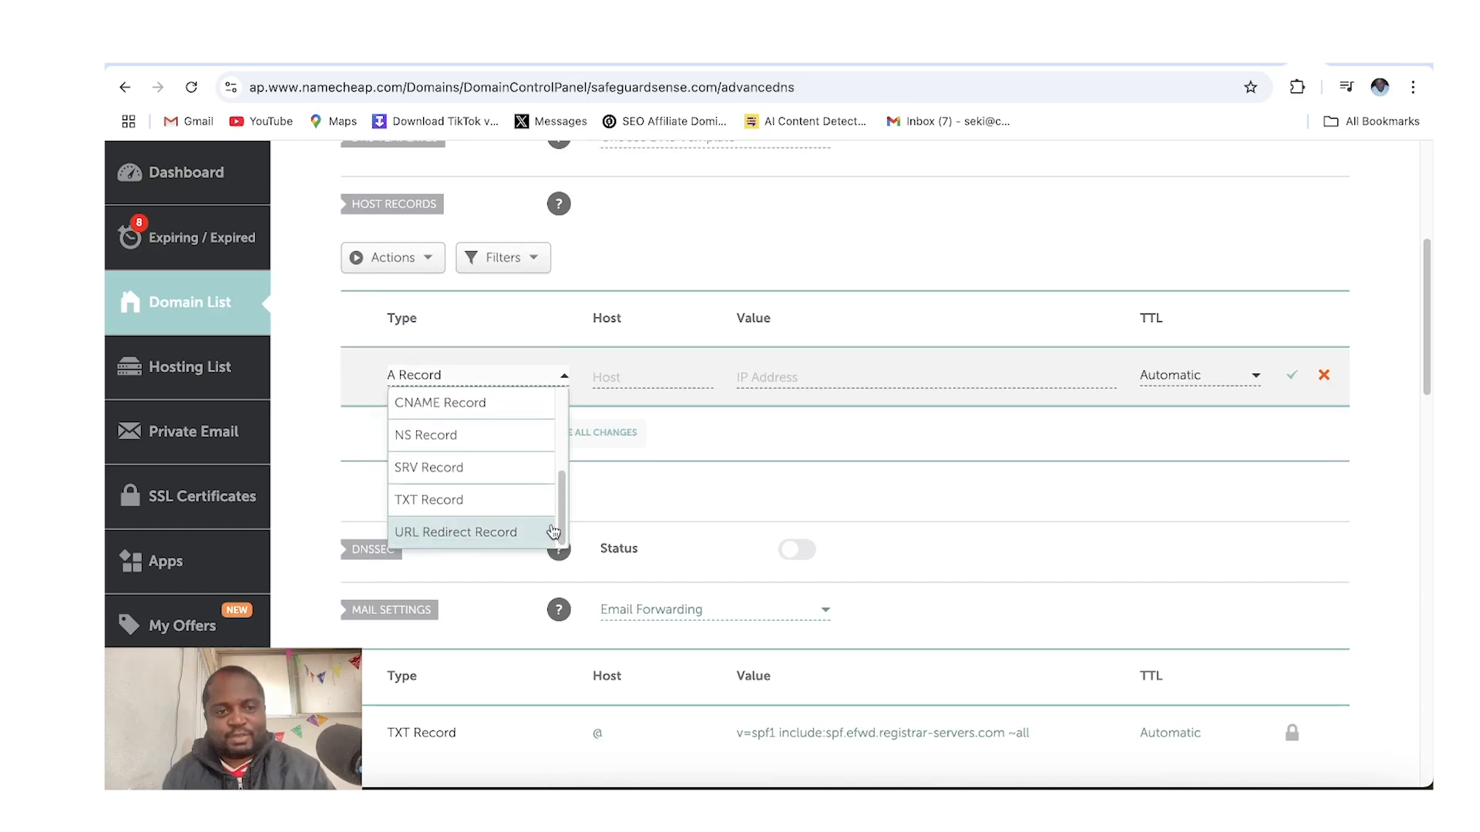
{"action": "left_click", "coordinate": [476, 512]}
{"action": "left_click", "coordinate": [662, 379]}
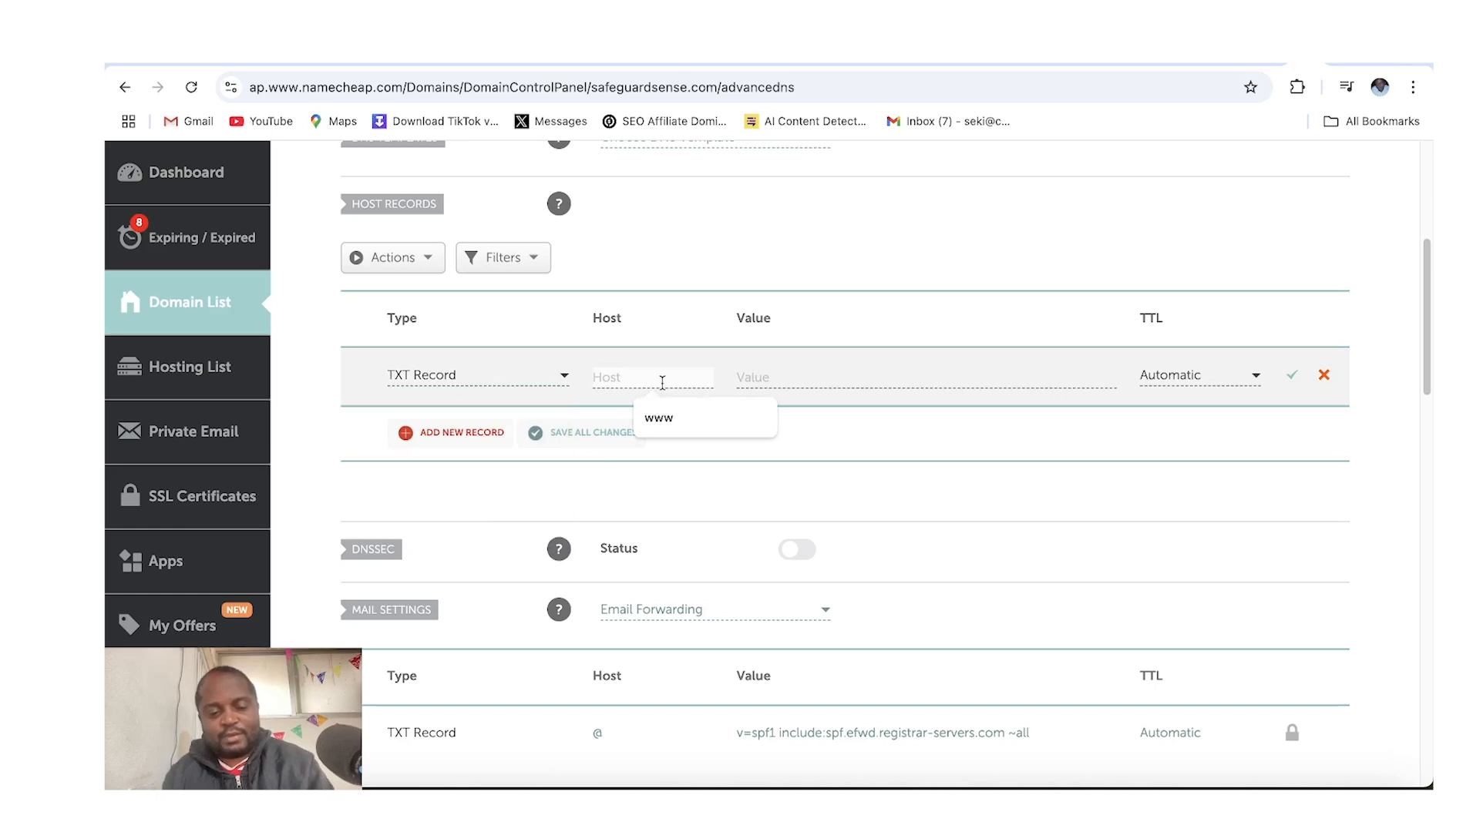
{"action": "type", "text": "@"}
{"action": "left_click", "coordinate": [757, 378]}
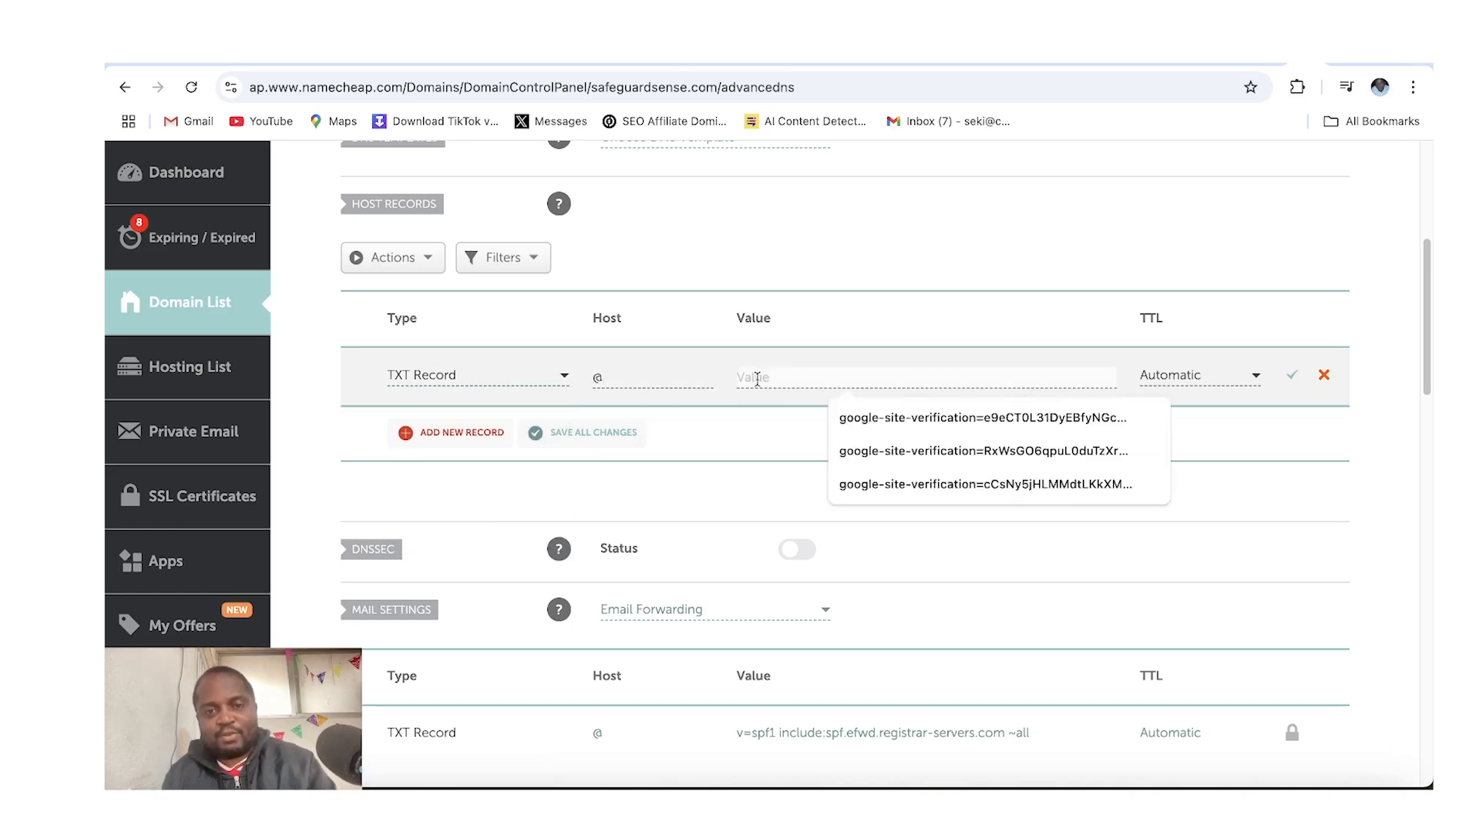
{"action": "key", "text": "ctrl+v"}
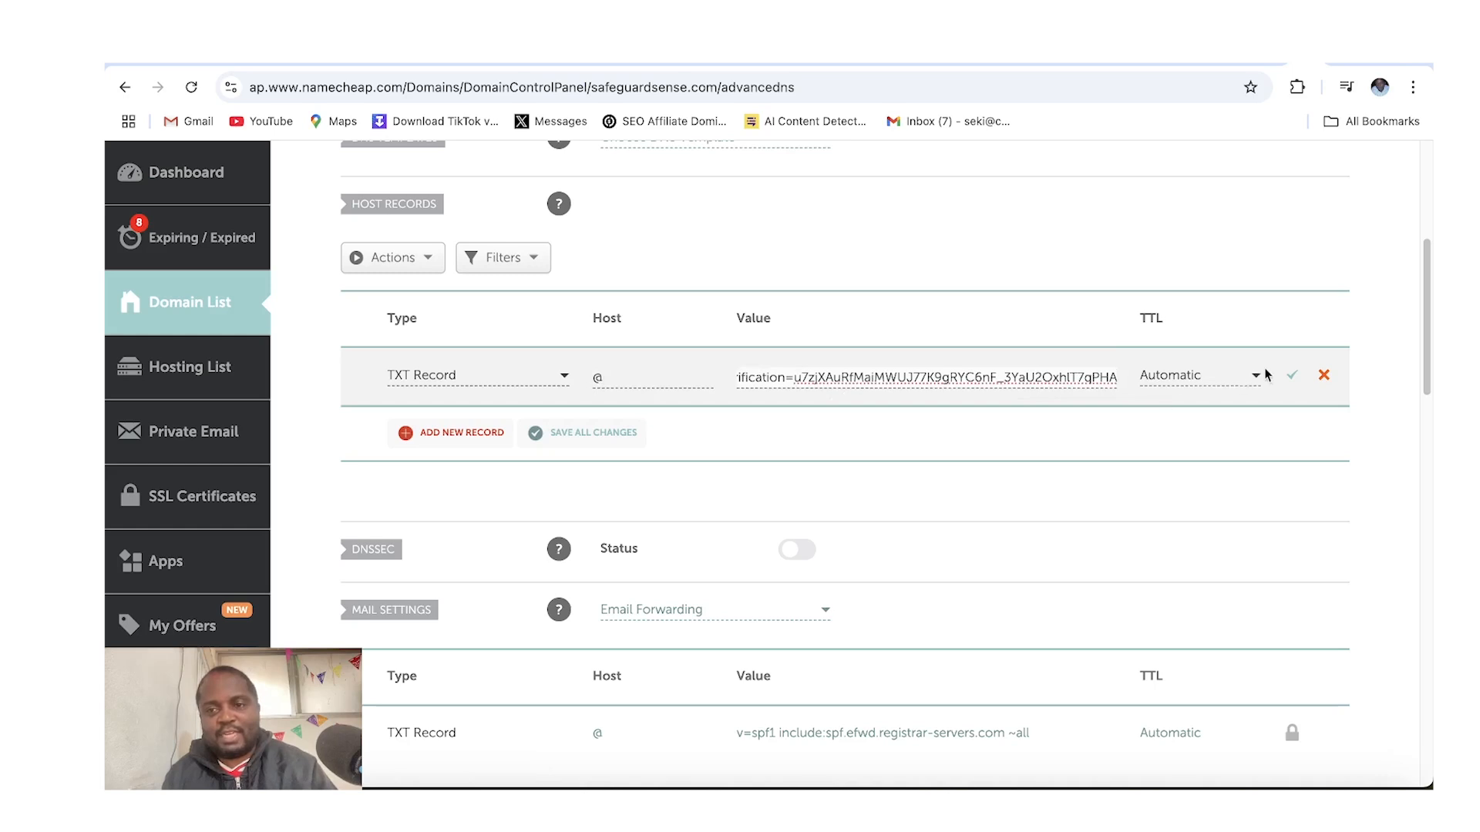
{"action": "left_click", "coordinate": [1291, 383]}
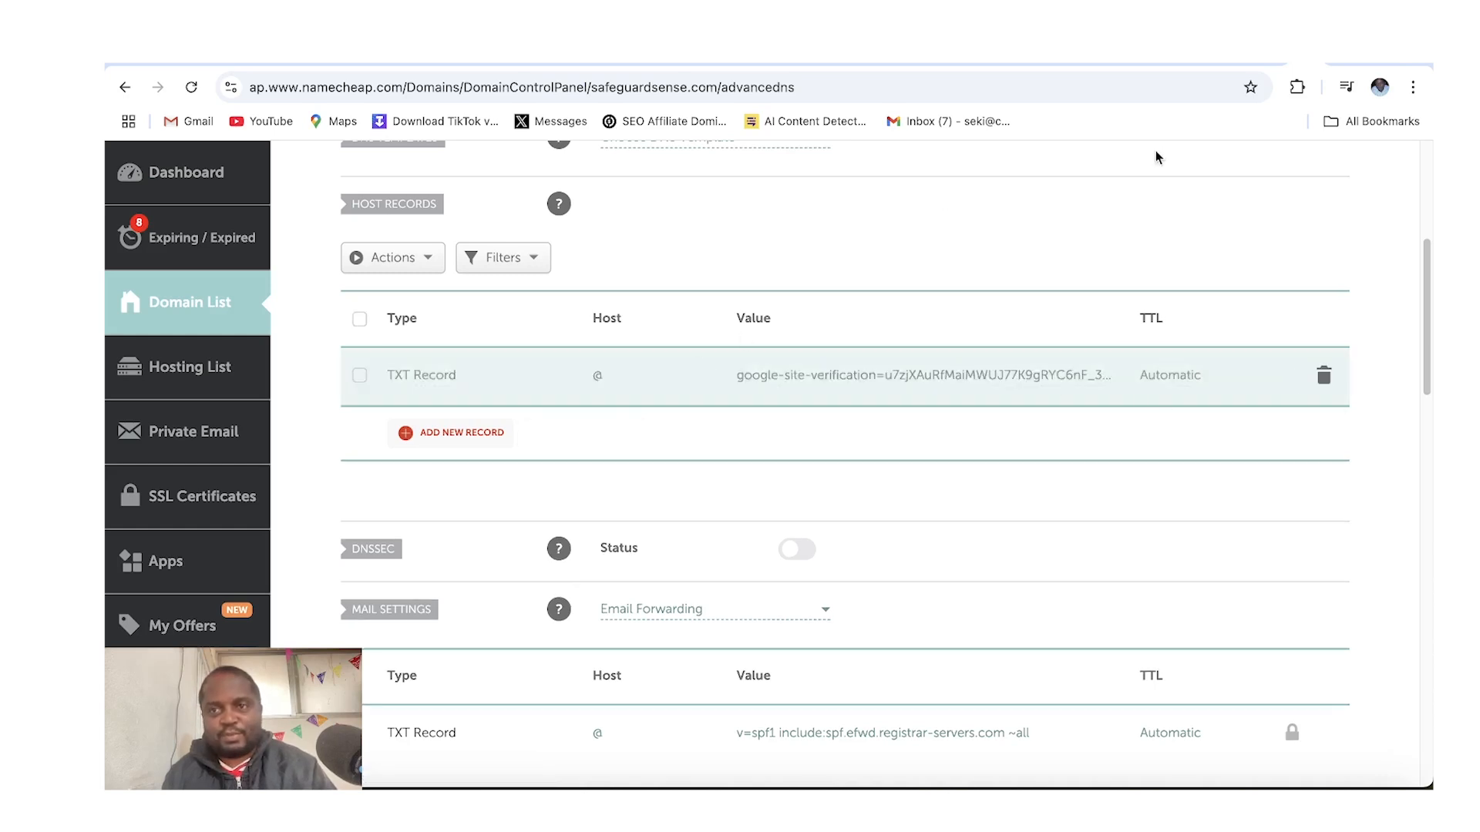
Return to the Google Workspace domain setup, tick the update confirmation box and confirm verification
{"action": "left_click", "coordinate": [1256, 69]}
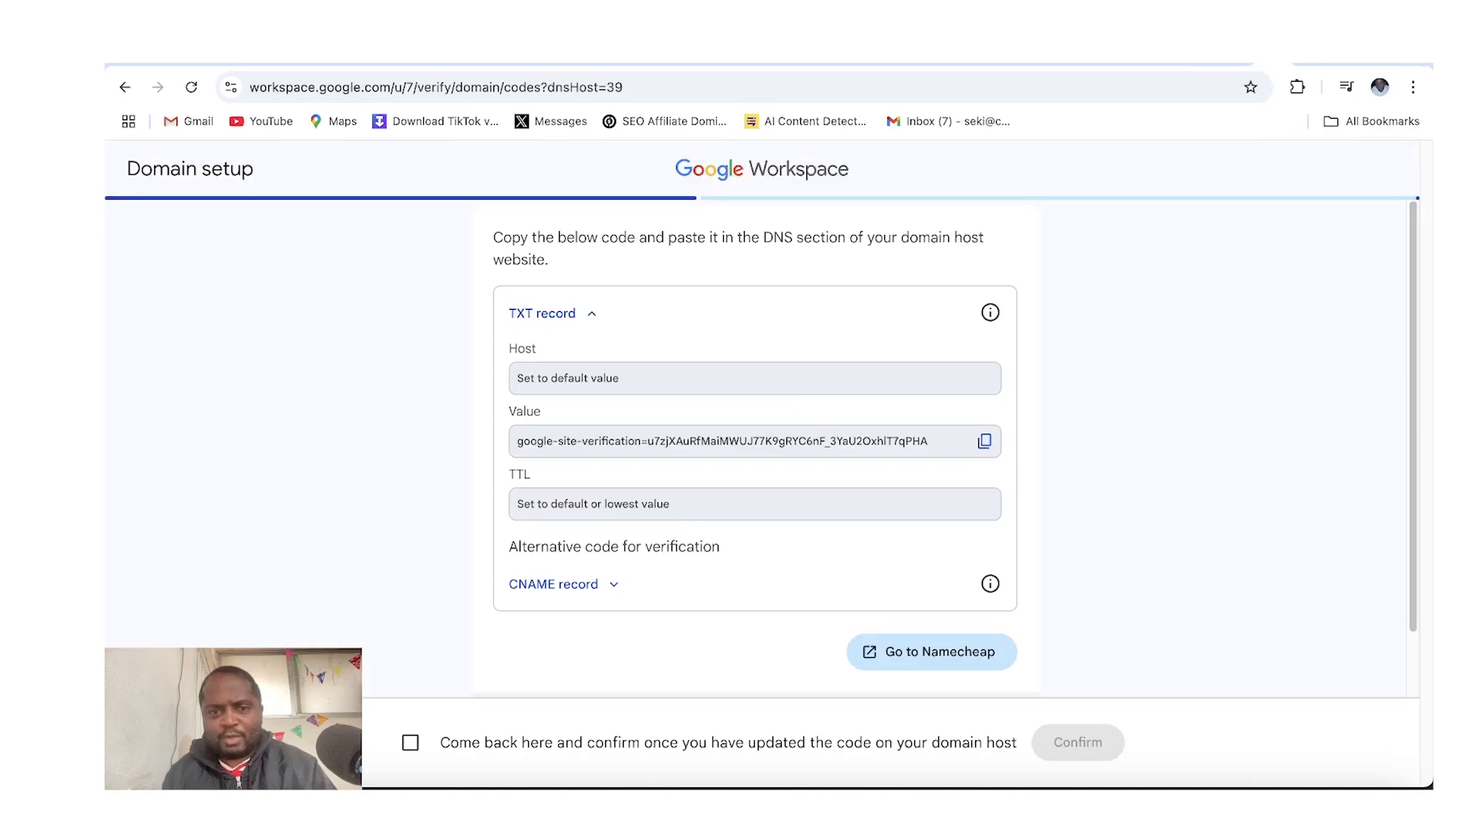
{"action": "scroll", "coordinate": [411, 752], "scroll_direction": "down", "scroll_amount": 2}
{"action": "left_click", "coordinate": [410, 744]}
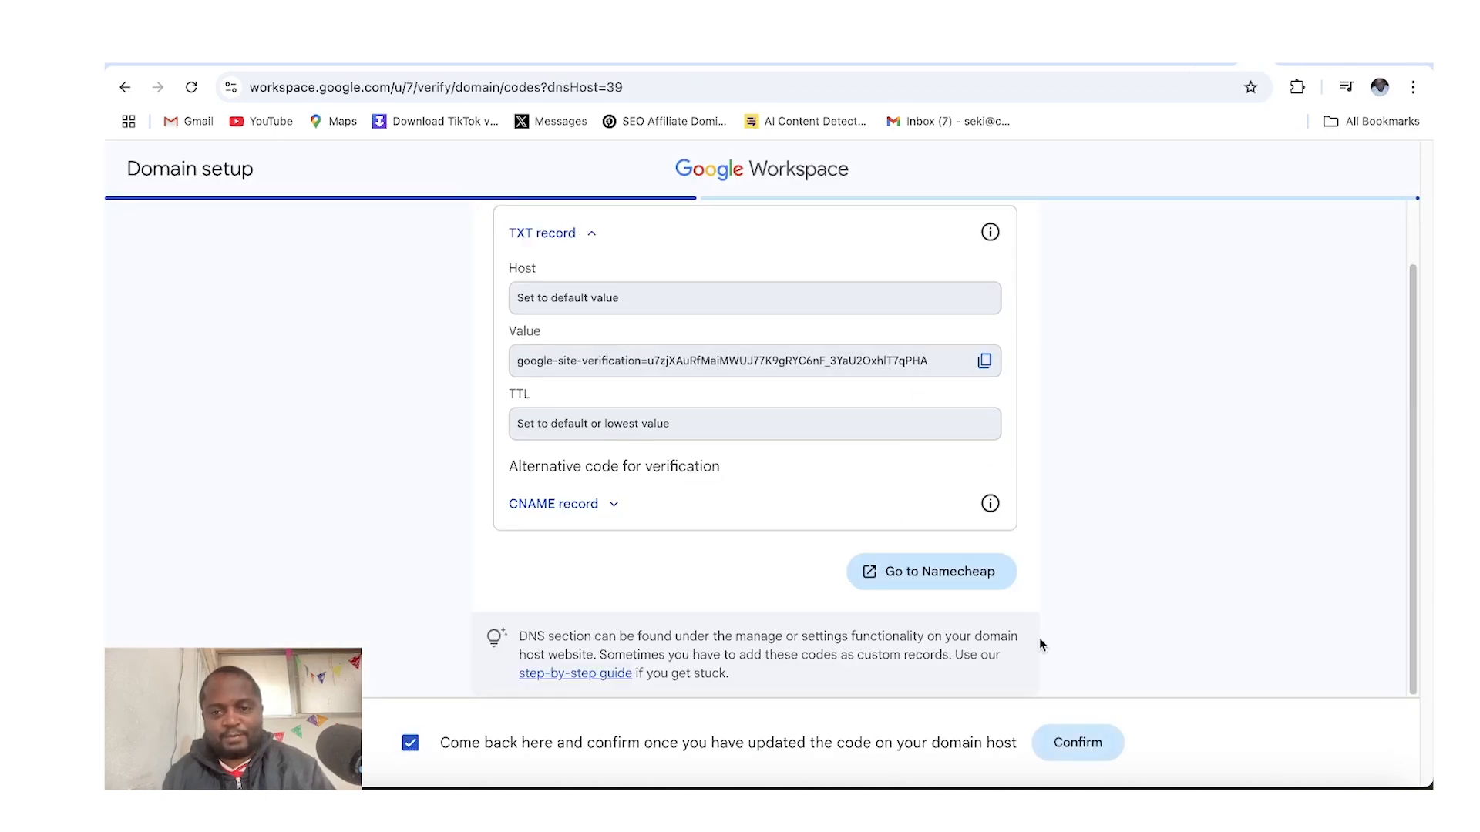
{"action": "left_click", "coordinate": [1076, 753]}
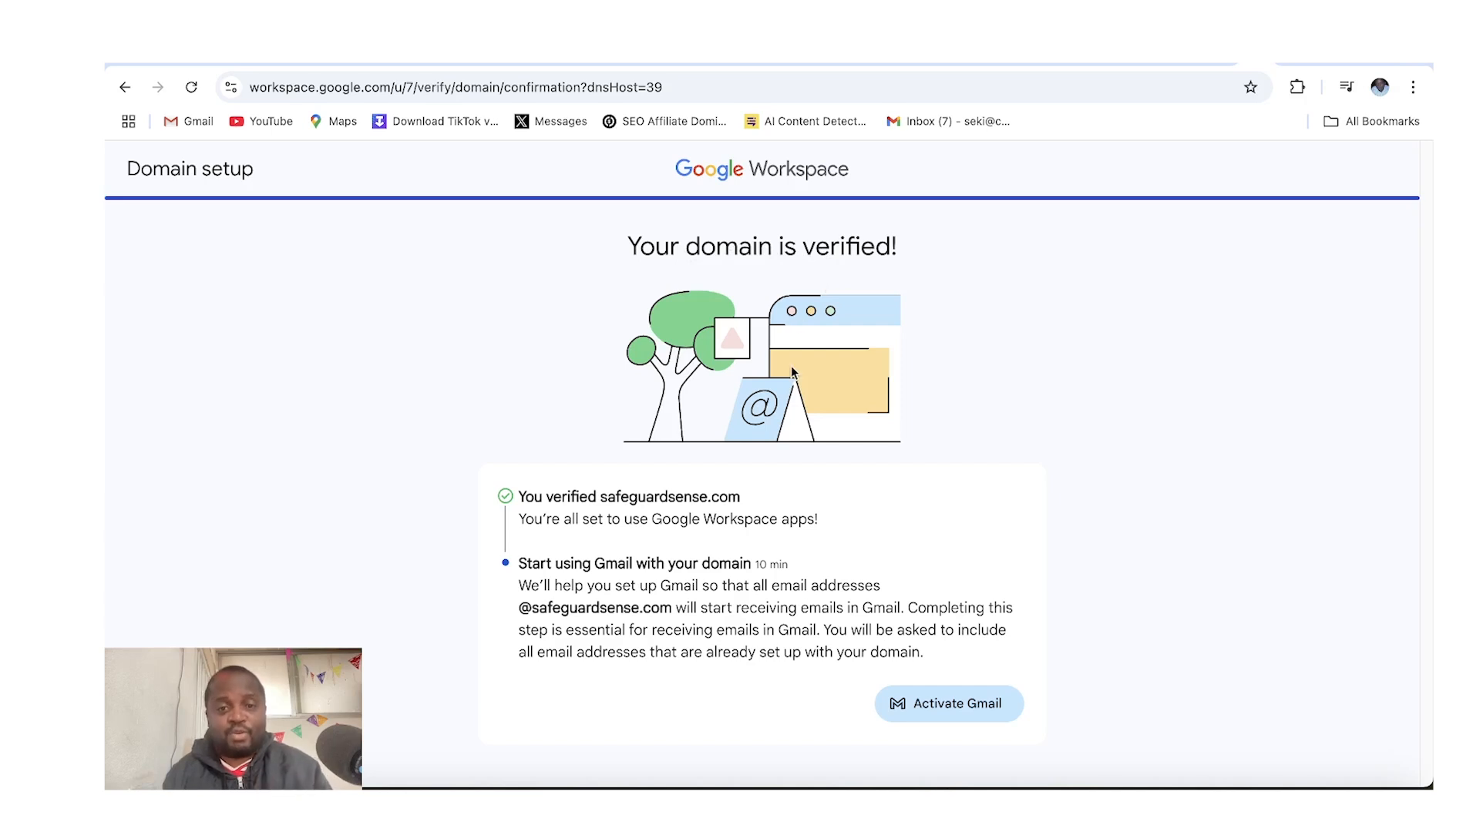
Start Gmail activation for safeguardsense.com and proceed with activation for the existing user
{"action": "left_click", "coordinate": [943, 712]}
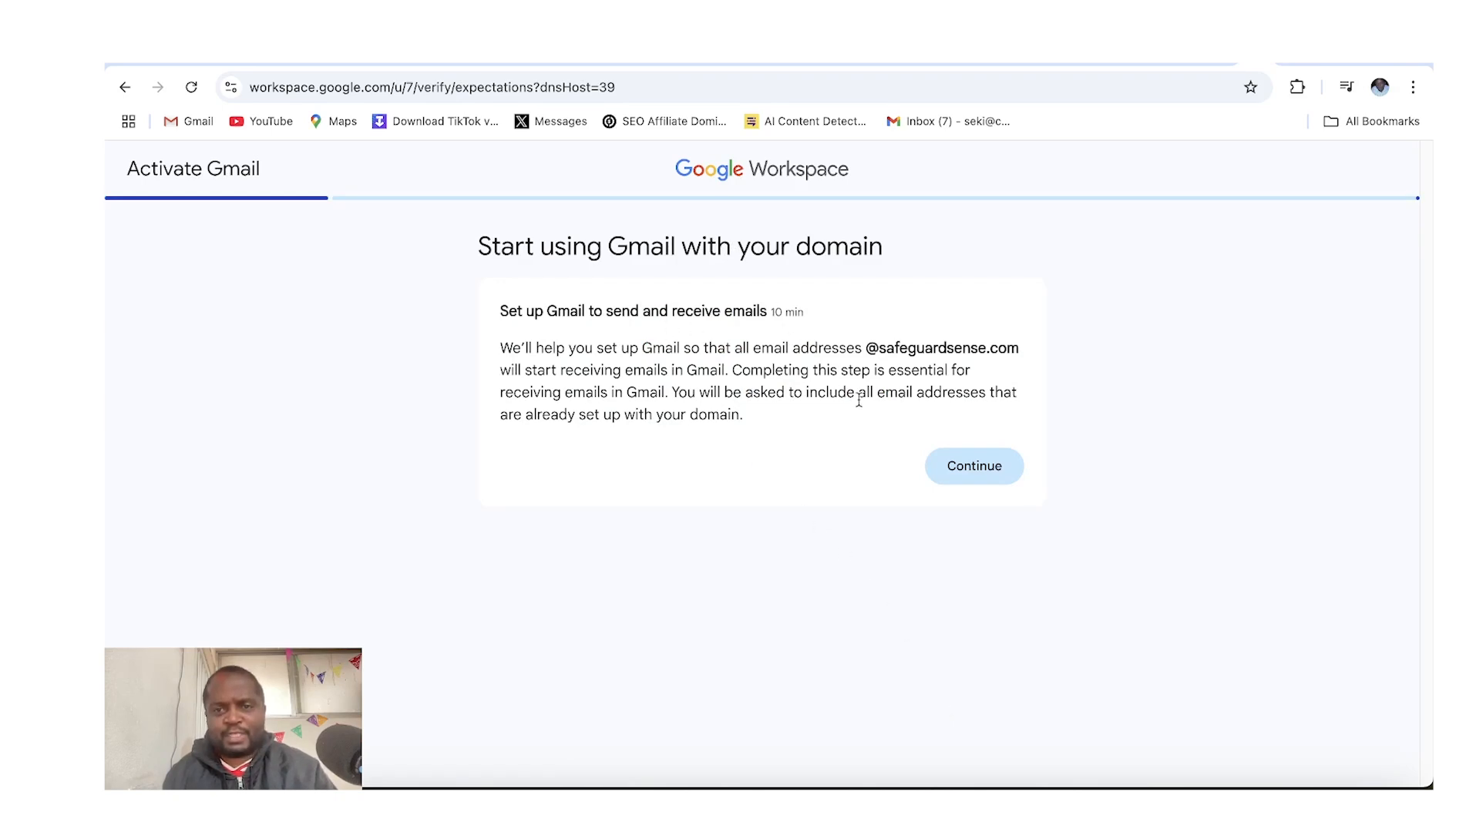
{"action": "left_click", "coordinate": [951, 472]}
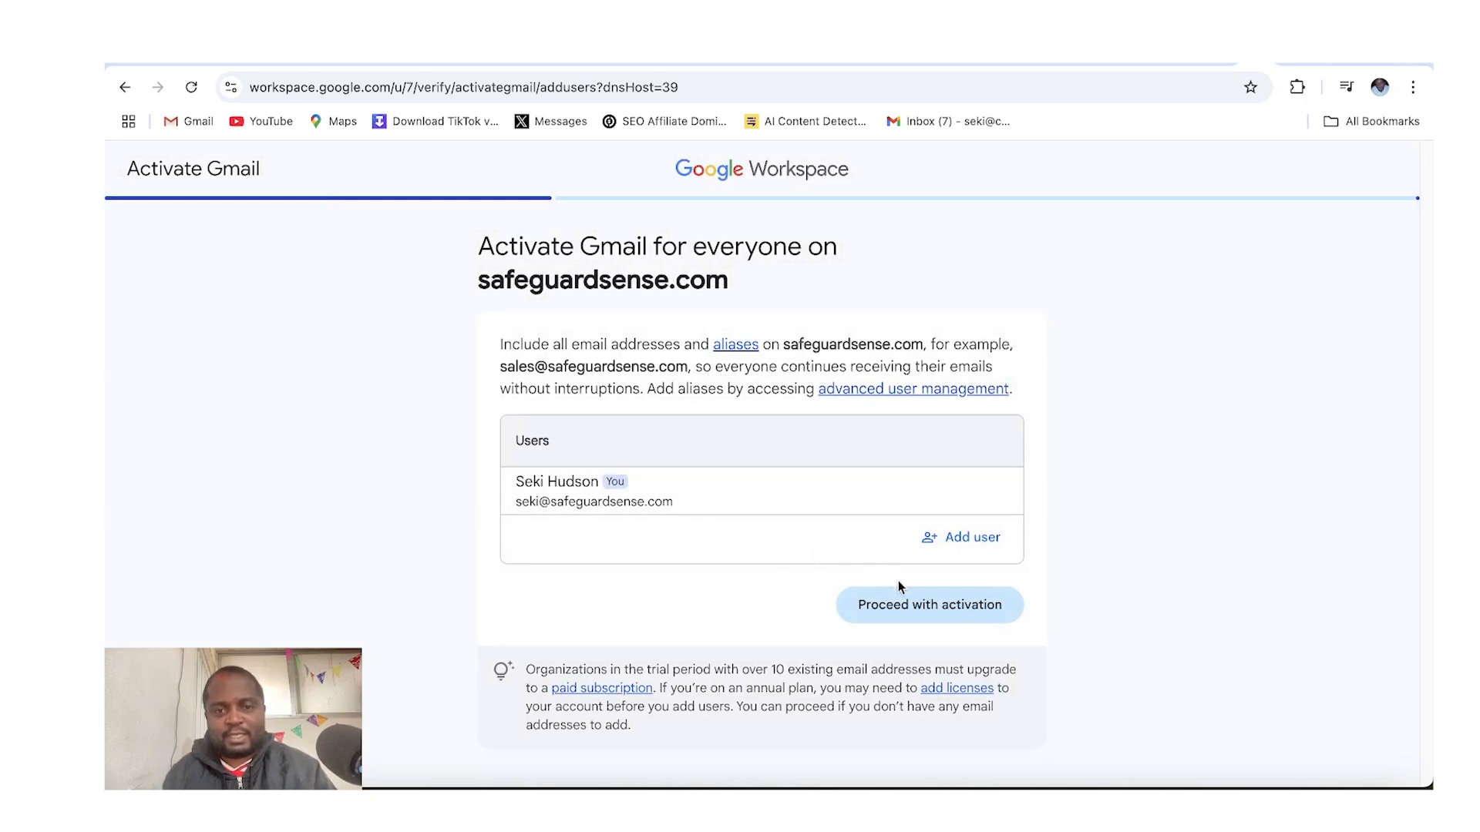
{"action": "left_click", "coordinate": [927, 609]}
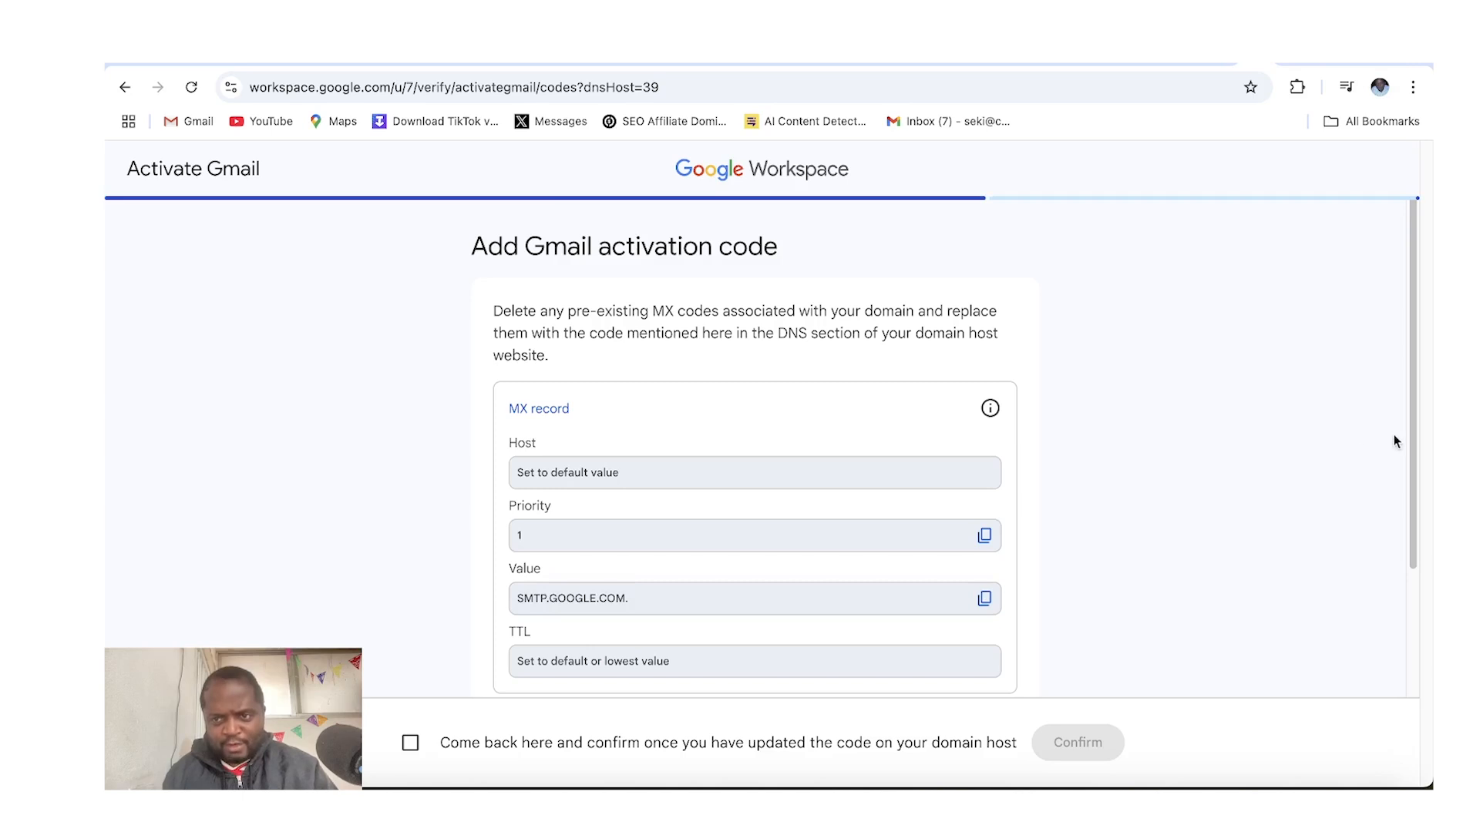
Review the Gmail MX record host, priority and value, and tick the update confirmation box
{"action": "scroll", "coordinate": [1403, 445], "scroll_direction": "down", "scroll_amount": 2}
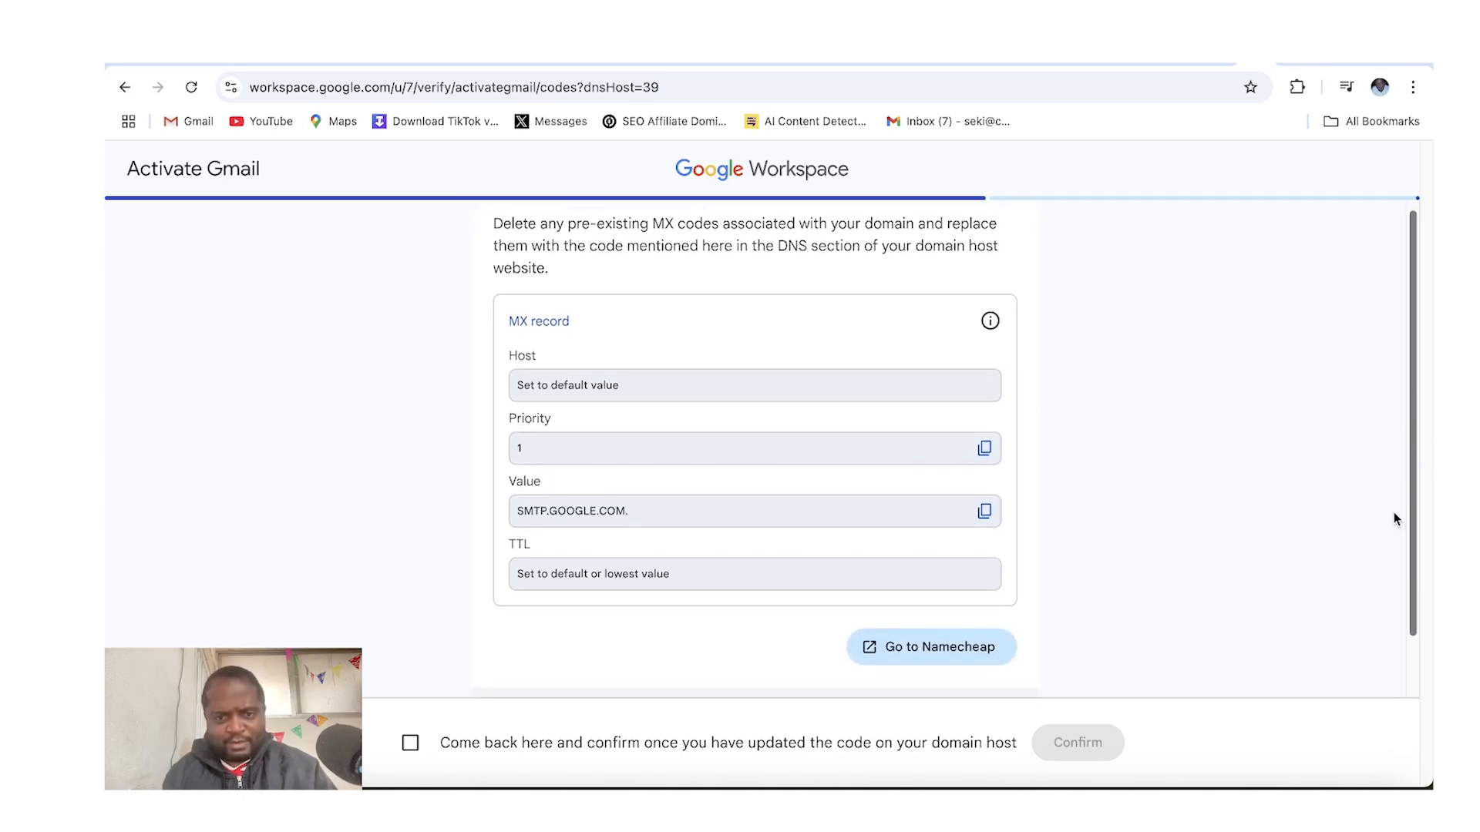
{"action": "scroll", "coordinate": [1393, 512], "scroll_direction": "down", "scroll_amount": 1}
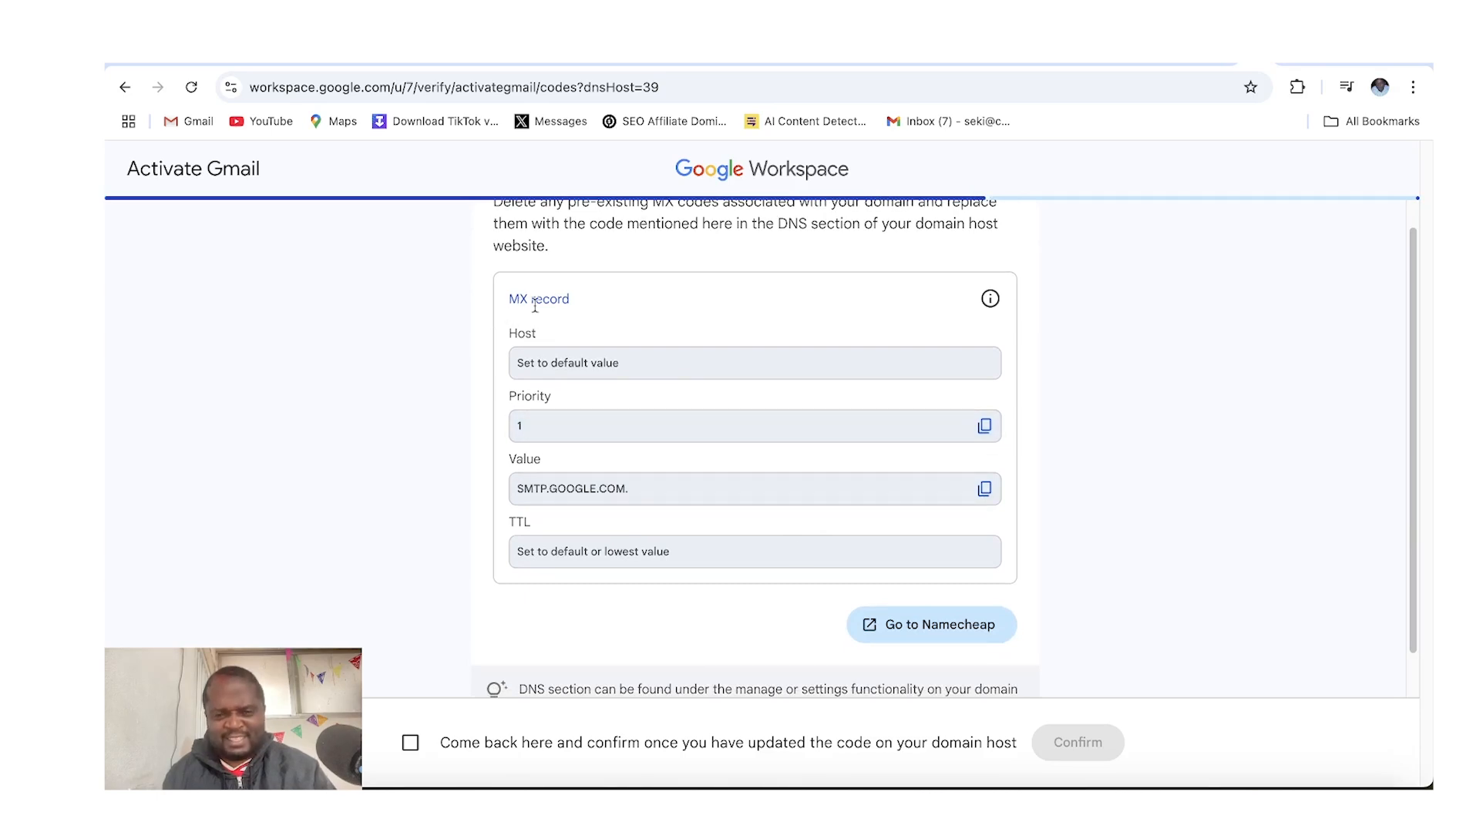
{"action": "scroll", "coordinate": [981, 436], "scroll_direction": "down", "scroll_amount": 1}
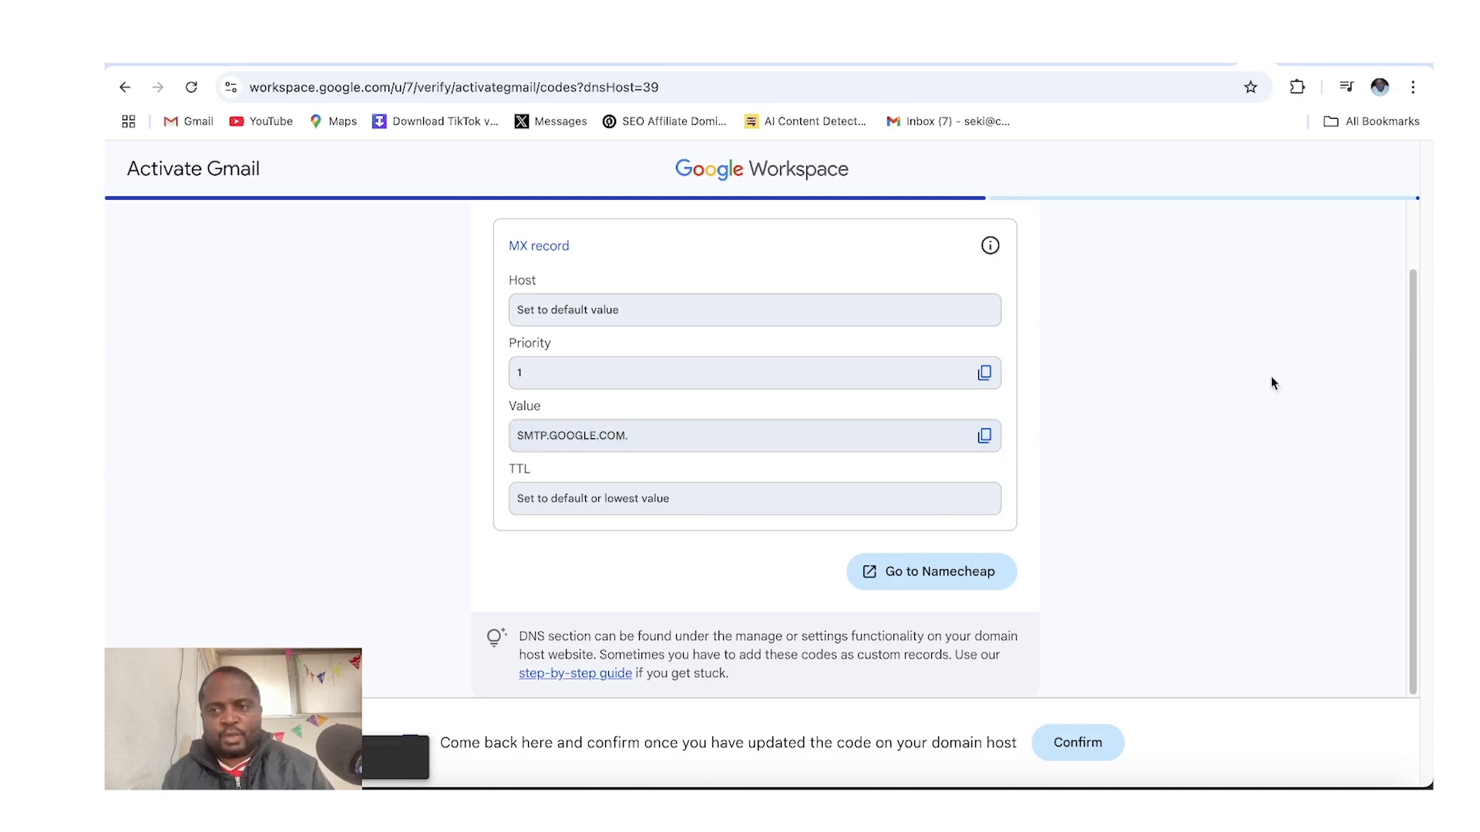
{"action": "left_click_drag", "start_coordinate": [1412, 354], "coordinate": [1416, 293]}
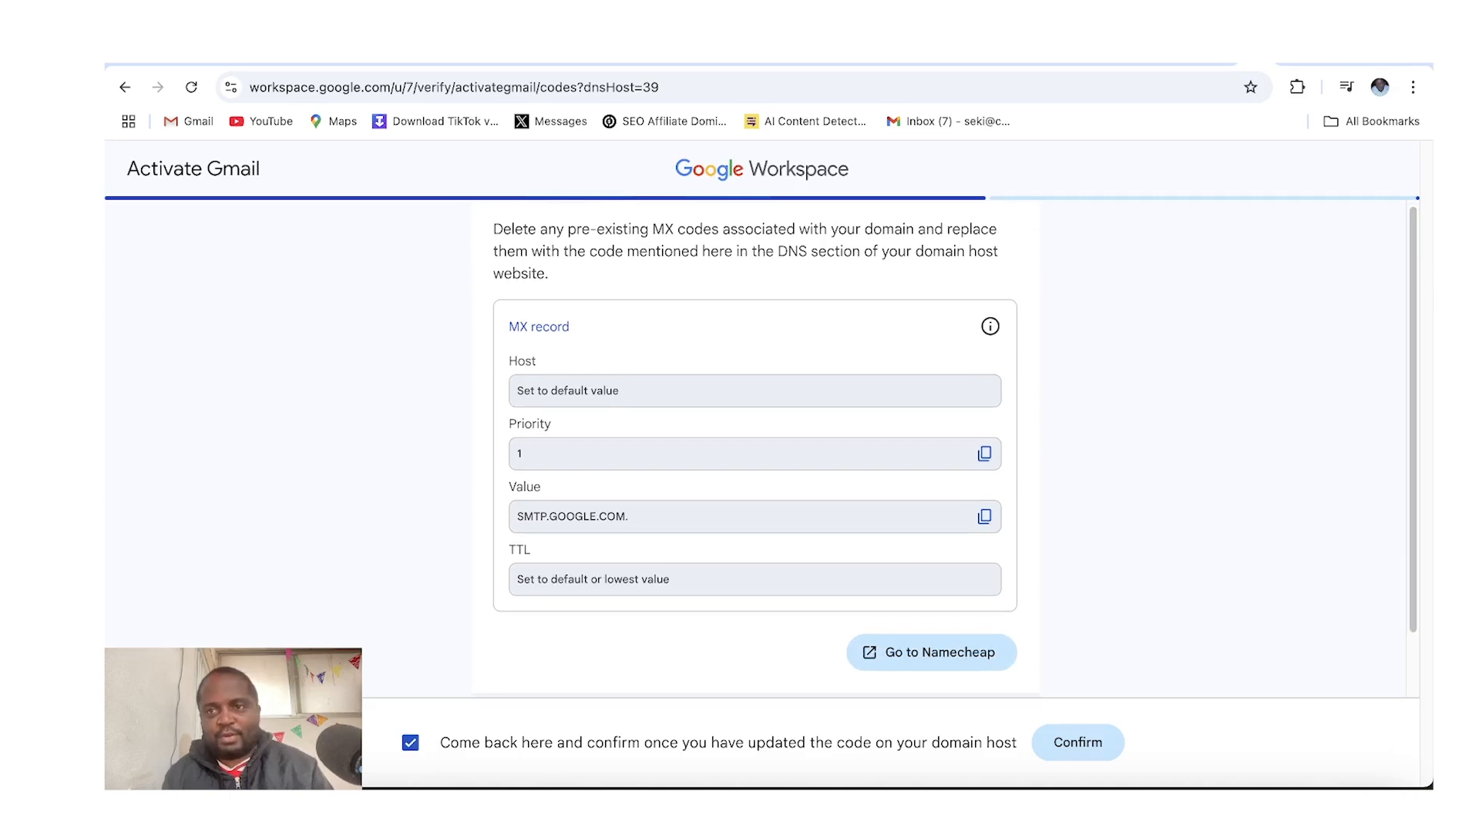
Switch to Namecheap, open the dashboard, manage safeguardsense.com and open its Advanced DNS settings
{"action": "left_click", "coordinate": [1274, 54]}
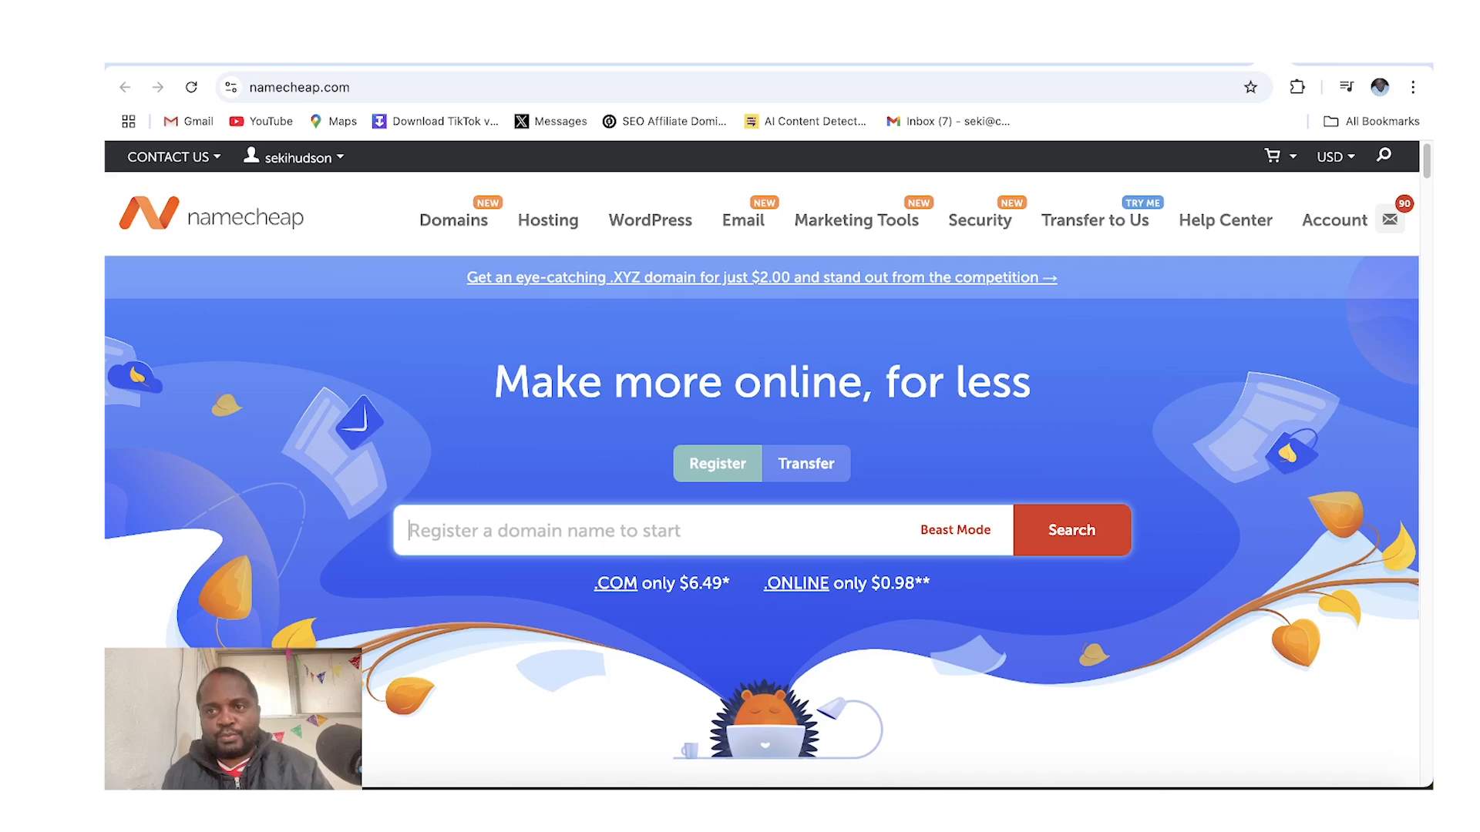
{"action": "mouse_move", "coordinate": [252, 160]}
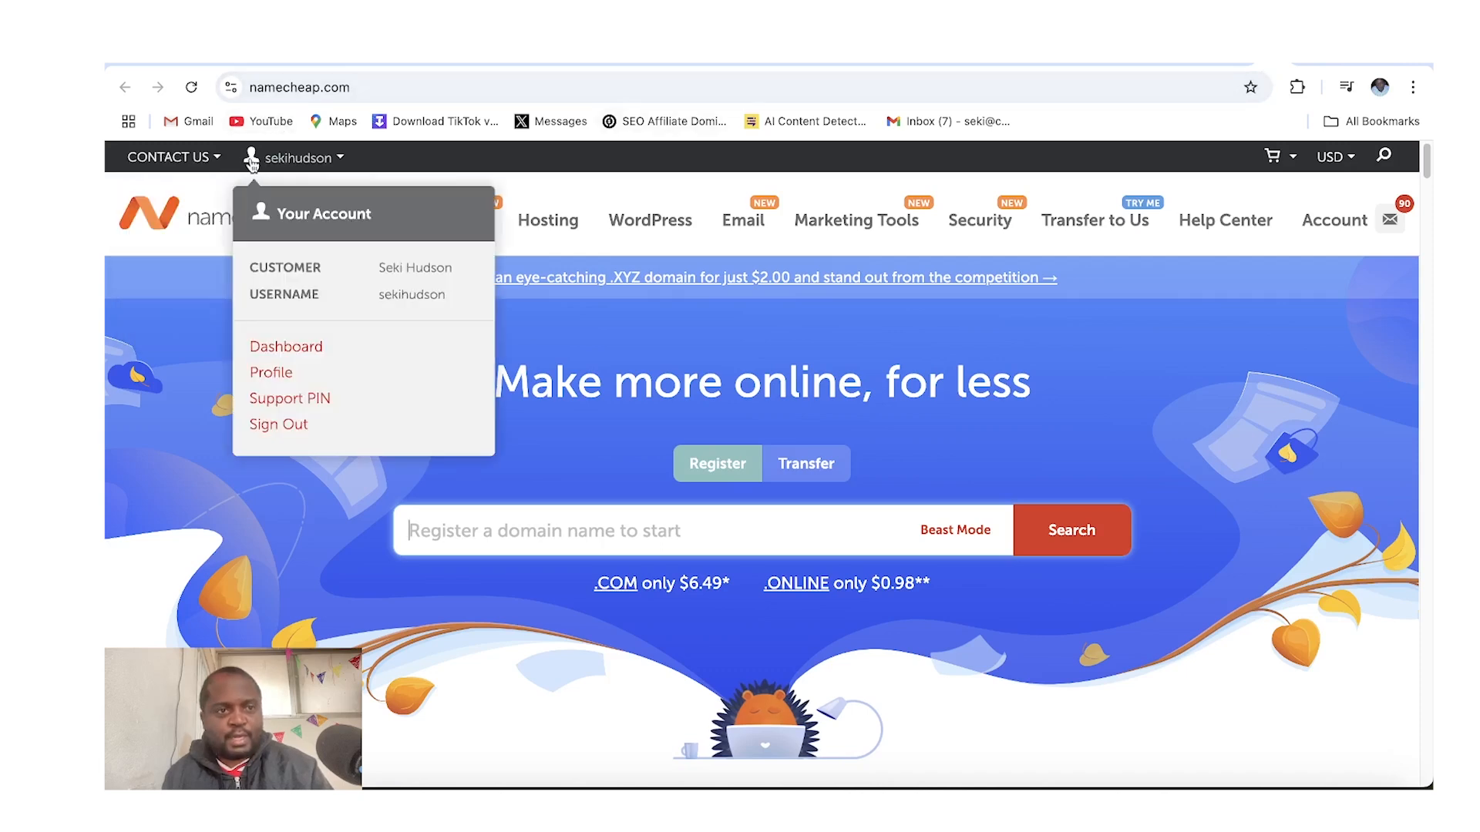
{"action": "left_click", "coordinate": [271, 350]}
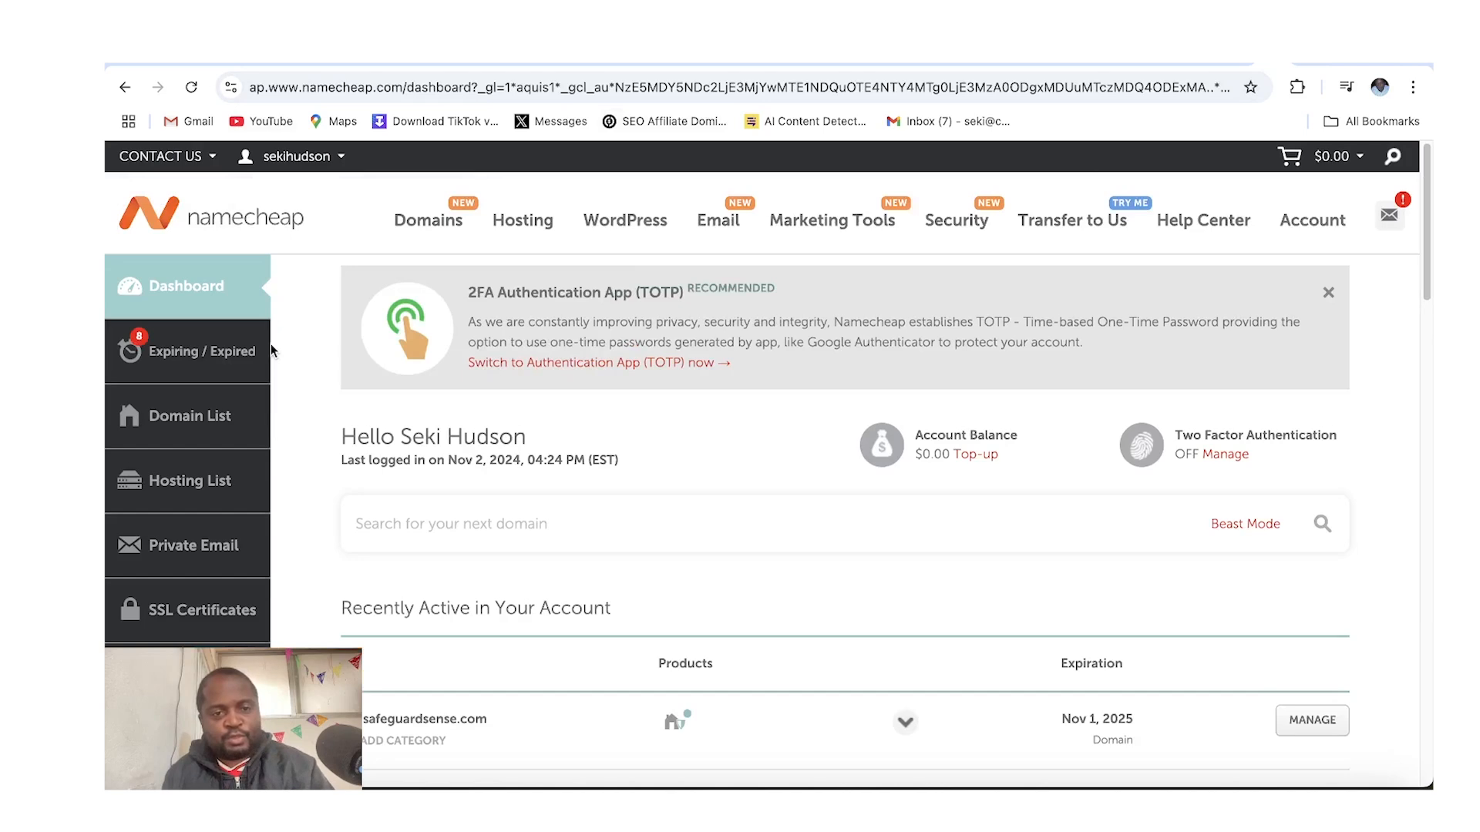
{"action": "left_click", "coordinate": [1298, 736]}
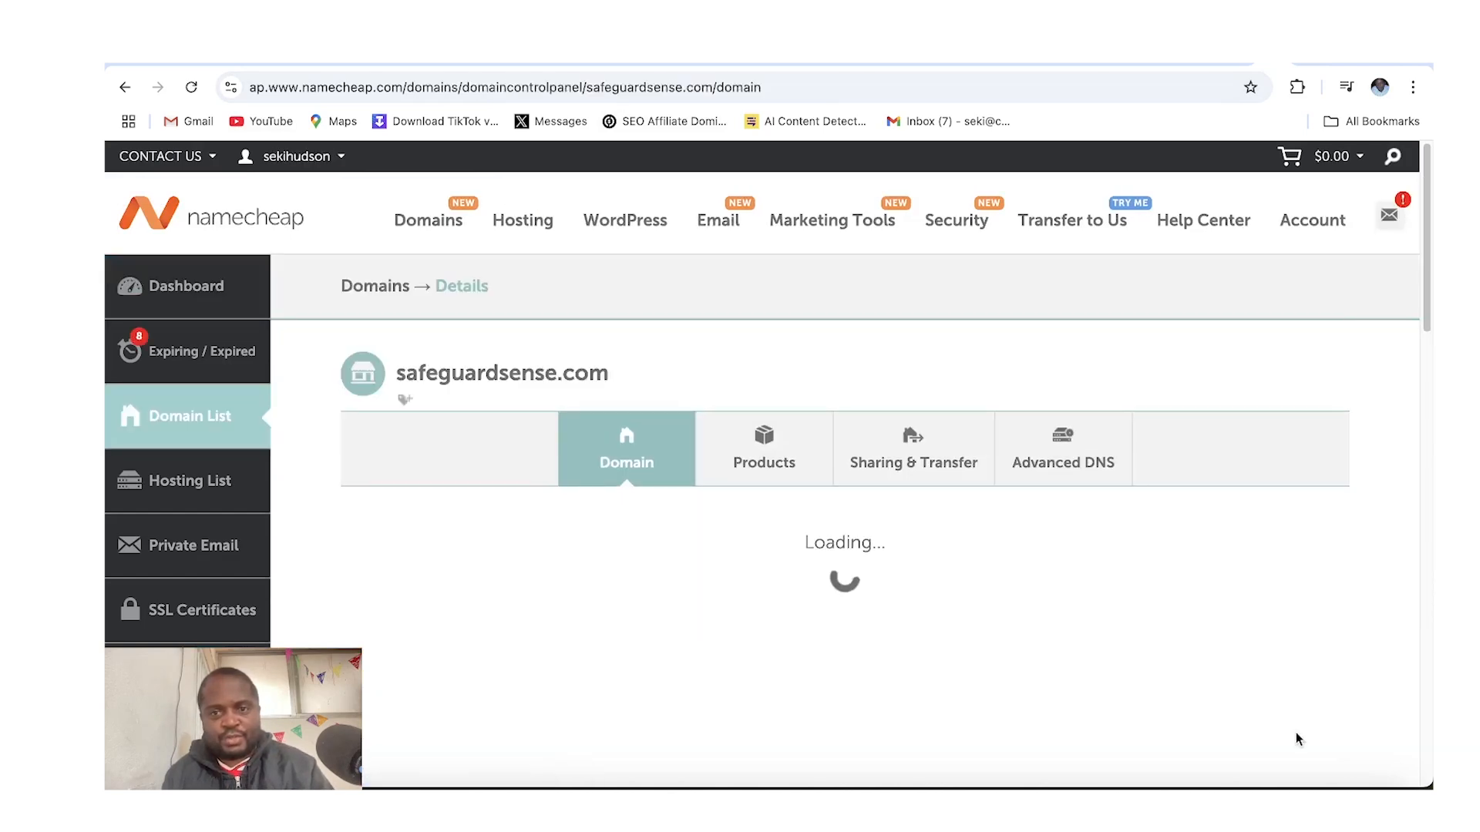
{"action": "left_click", "coordinate": [1083, 466]}
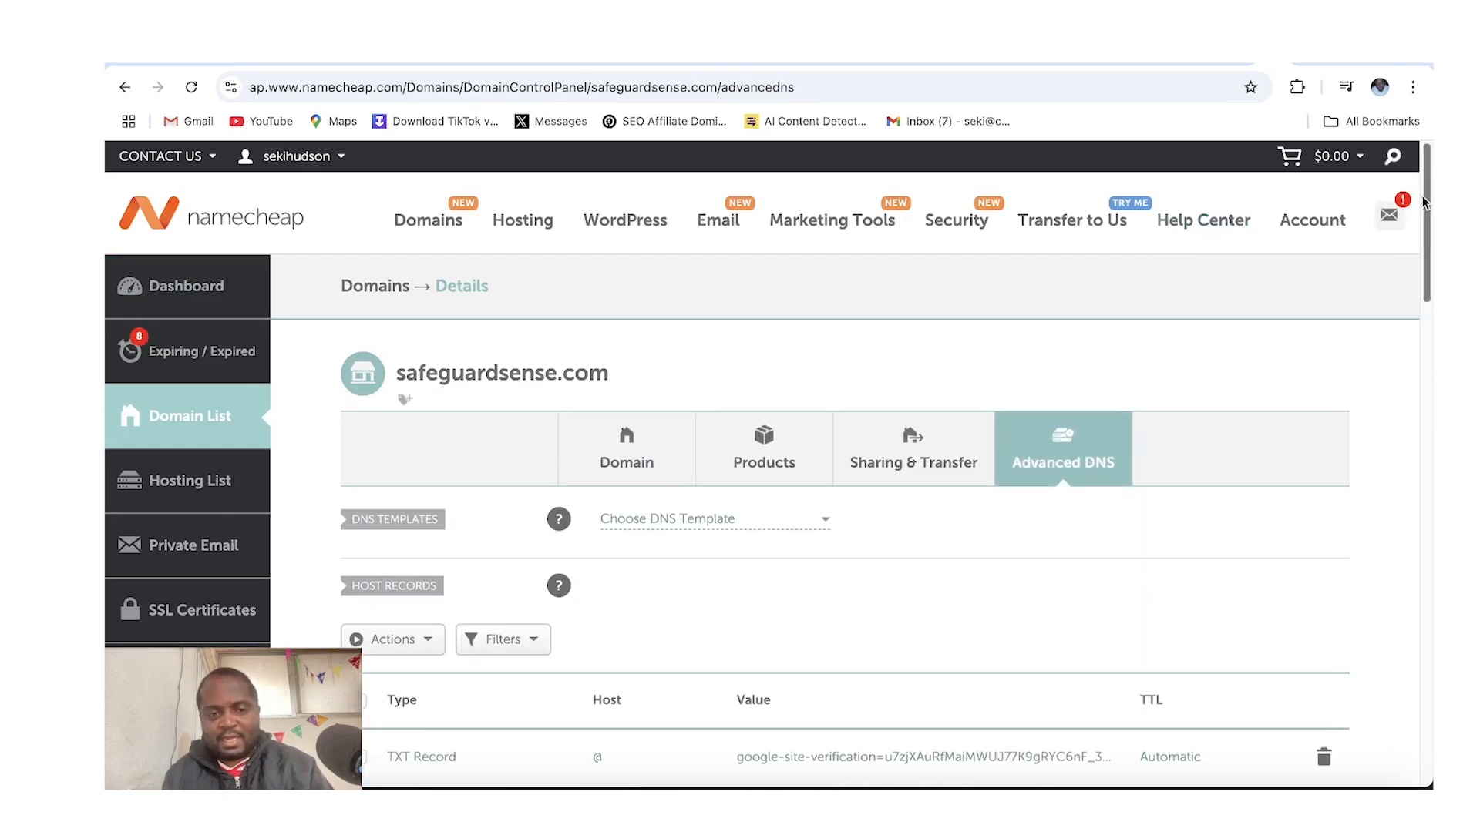
Scroll through the Advanced DNS mail settings and compare them with the Gmail MX record instructions
{"action": "scroll", "coordinate": [1415, 270], "scroll_direction": "down", "scroll_amount": 3}
{"action": "scroll", "coordinate": [1415, 269], "scroll_direction": "down", "scroll_amount": 1}
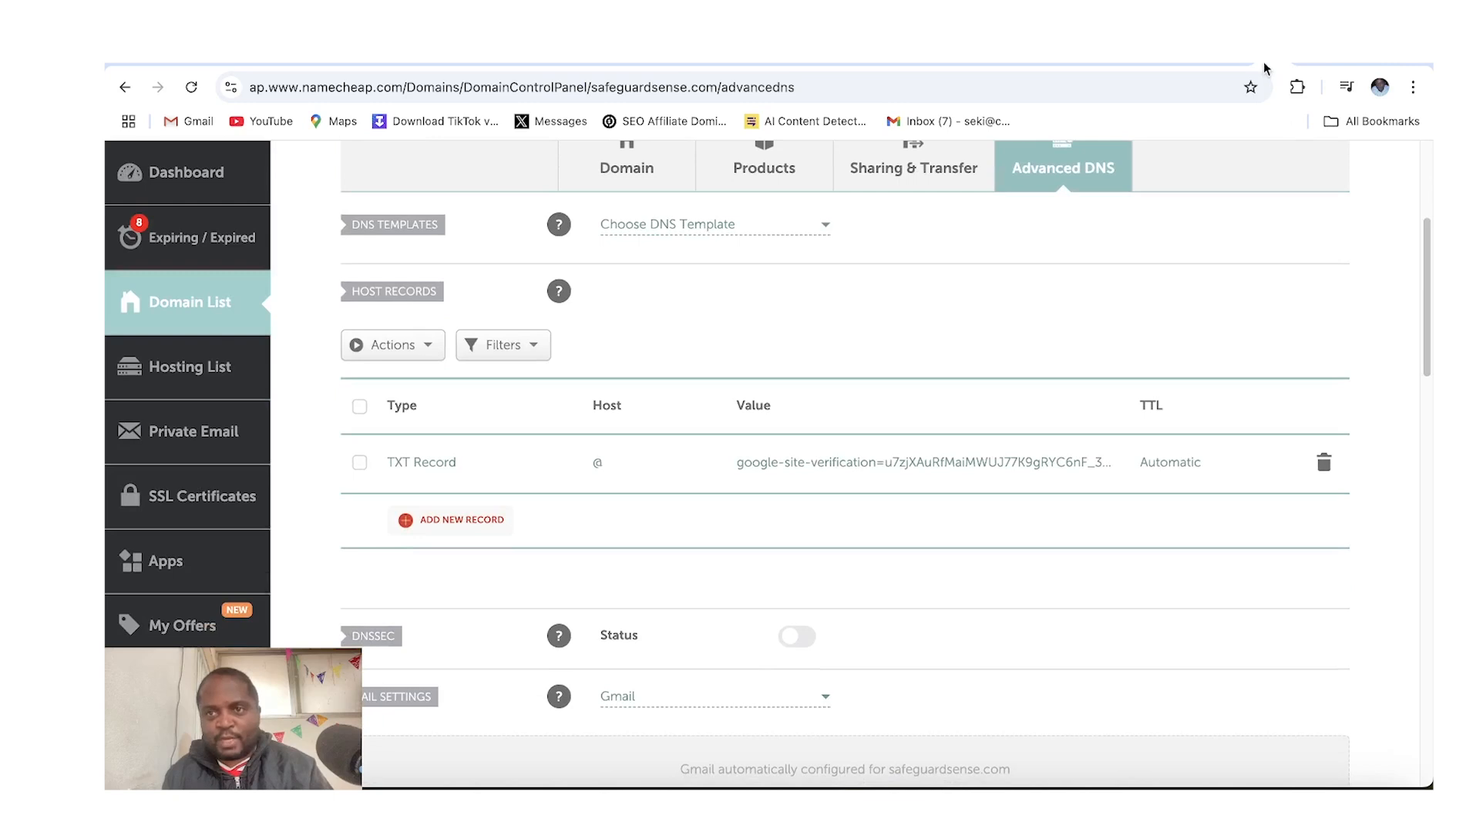
{"action": "key", "text": "ctrl+Tab"}
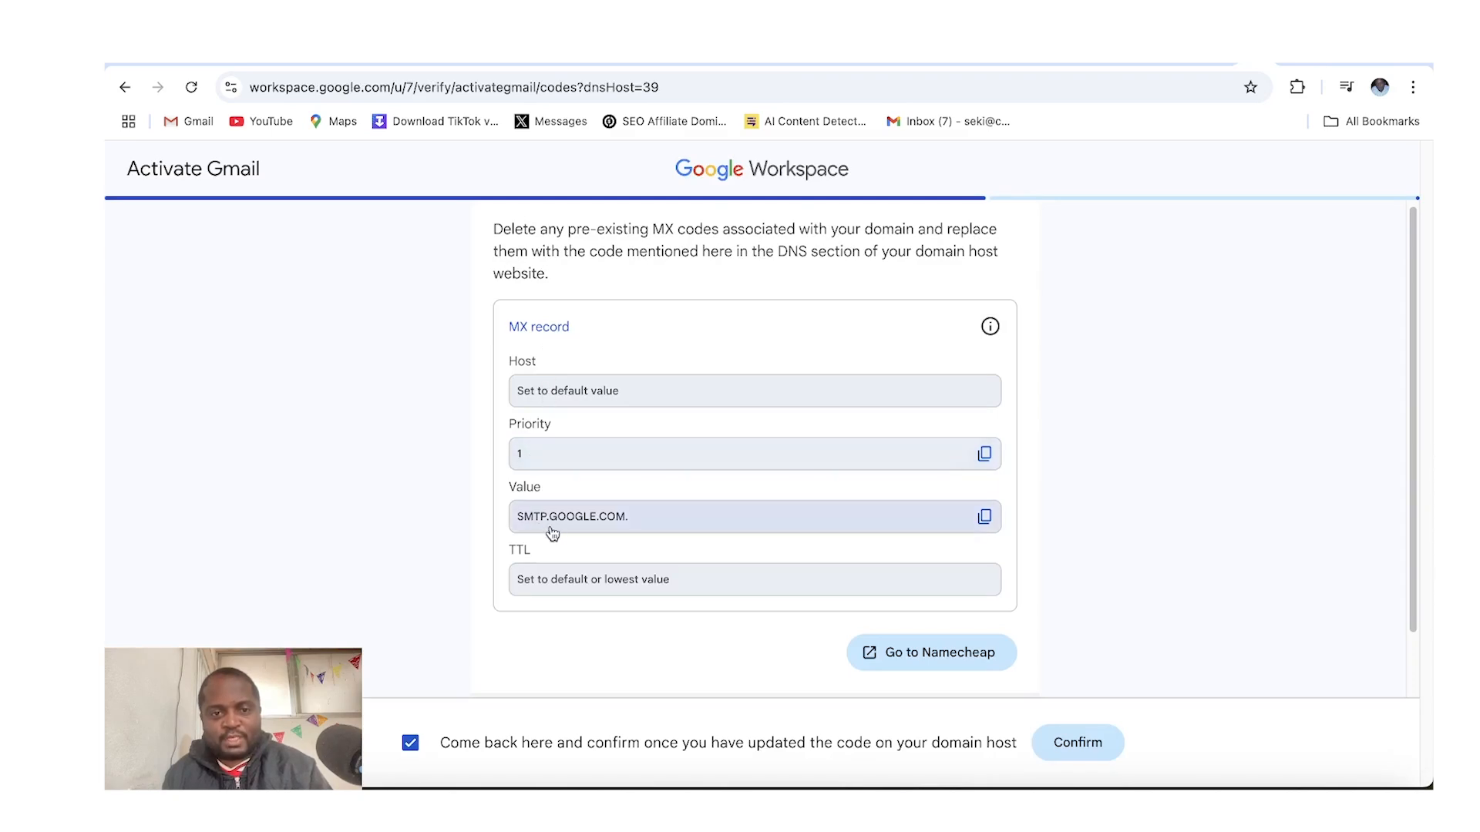
Change the domain's mail settings to Custom MX to get an empty MX record row
{"action": "left_click", "coordinate": [1281, 67]}
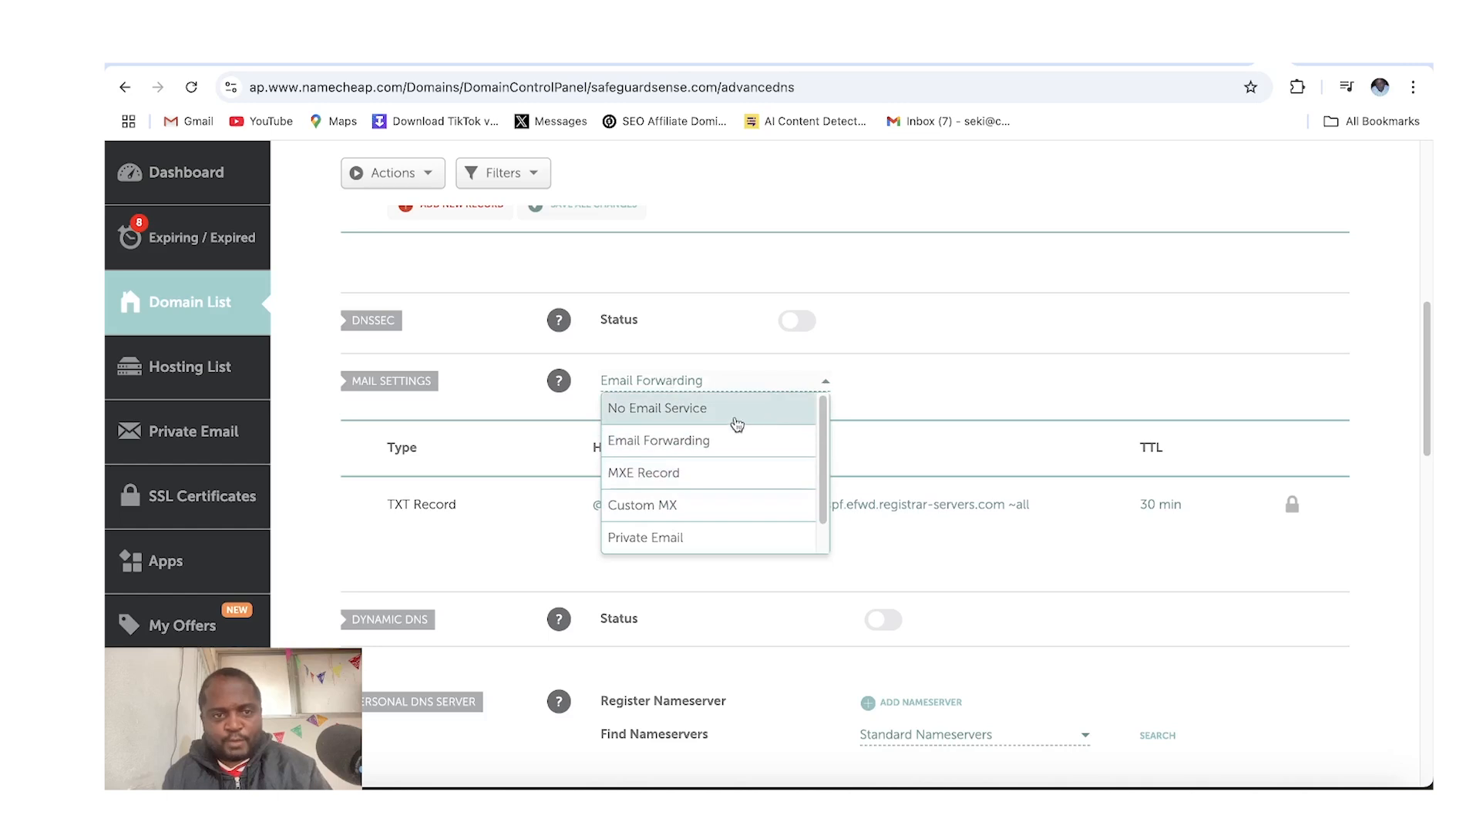
{"action": "scroll", "coordinate": [816, 478], "scroll_direction": "down", "scroll_amount": 1}
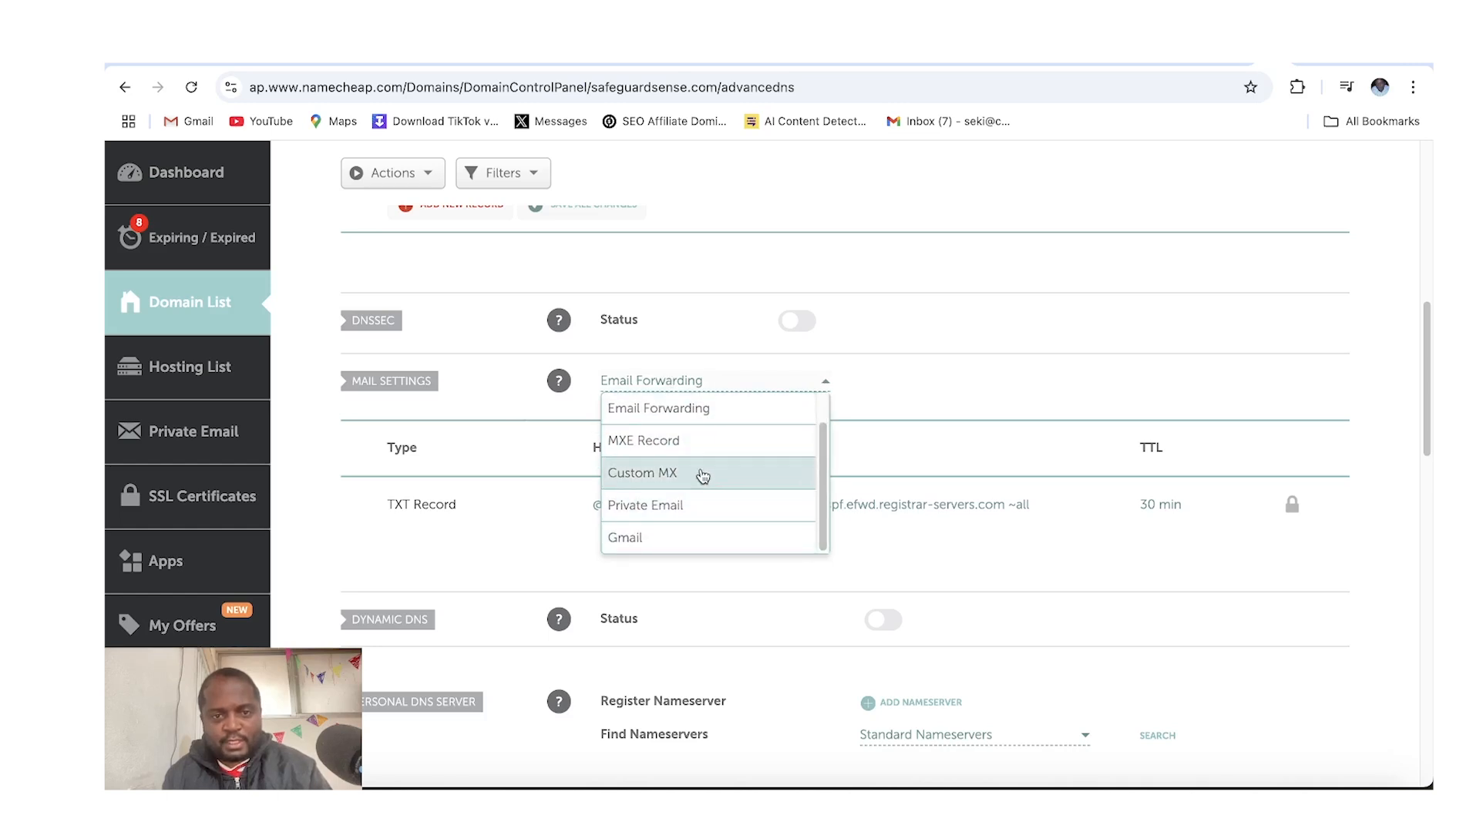
{"action": "left_click", "coordinate": [701, 473]}
{"action": "left_click", "coordinate": [636, 553]}
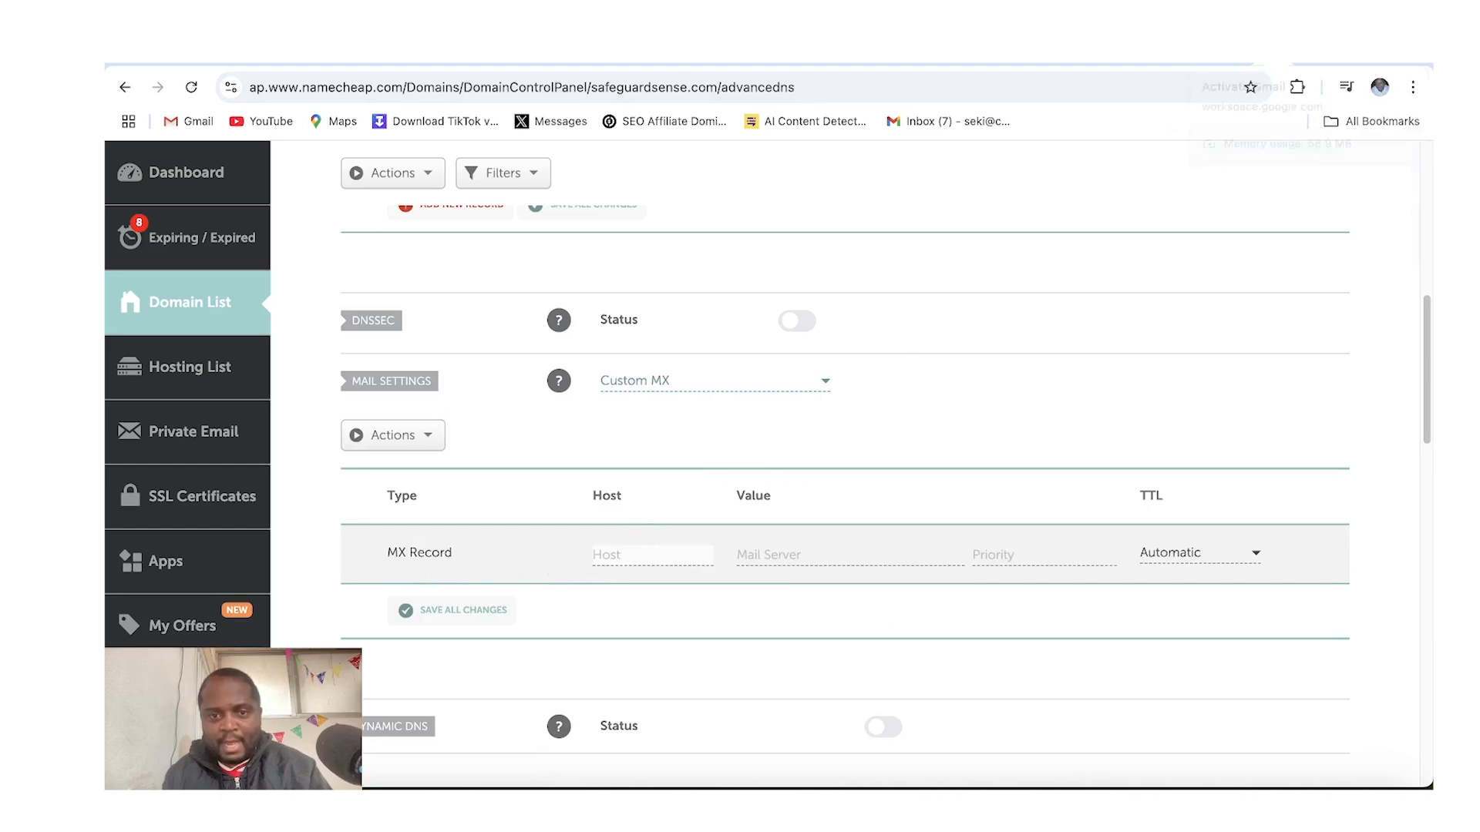
Copy the SMTP.GOOGLE.COM value from Workspace and paste it as the MX record's mail server
{"action": "left_click", "coordinate": [1256, 58]}
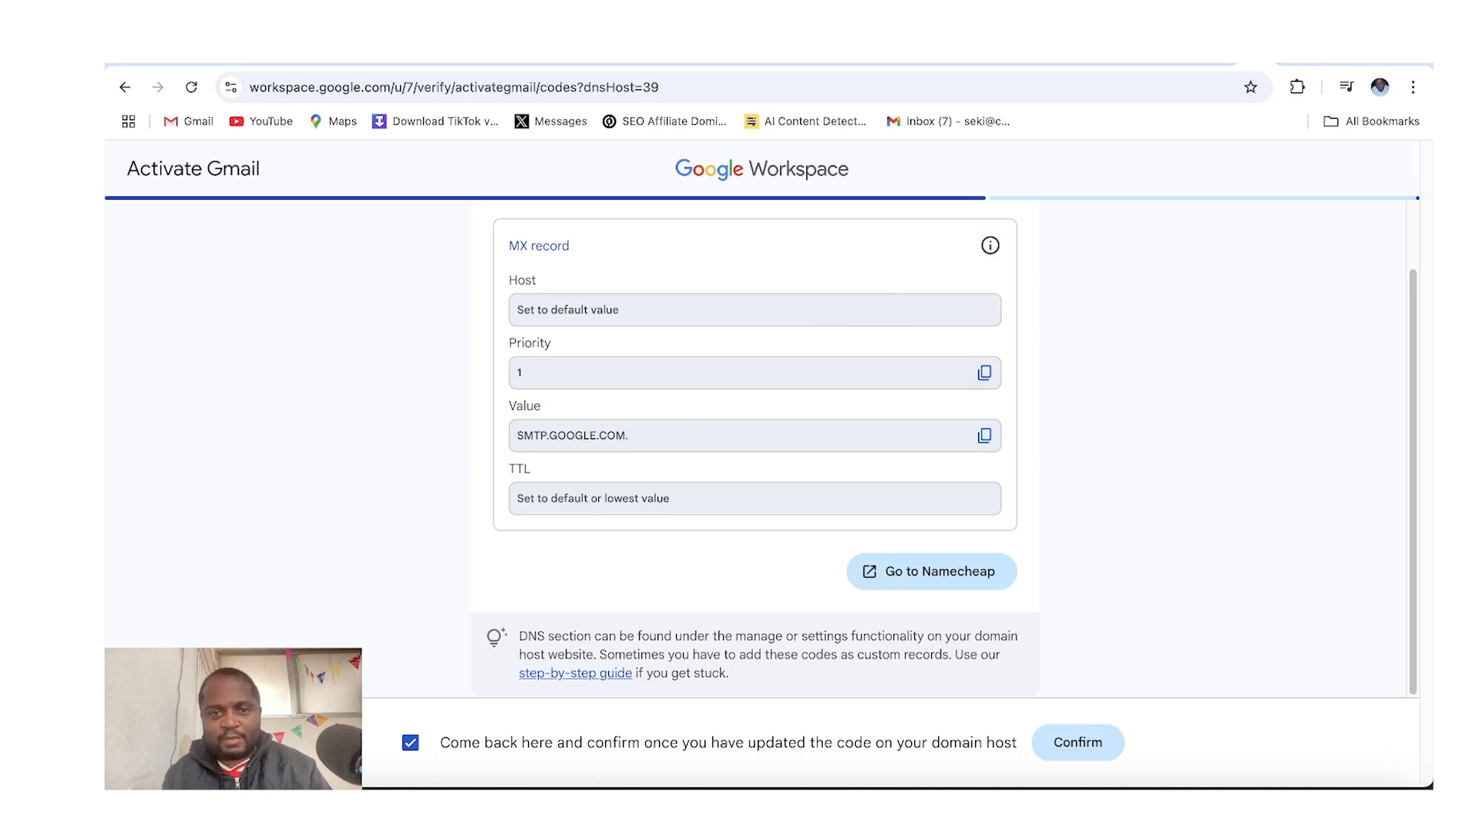
{"action": "left_click", "coordinate": [1276, 64]}
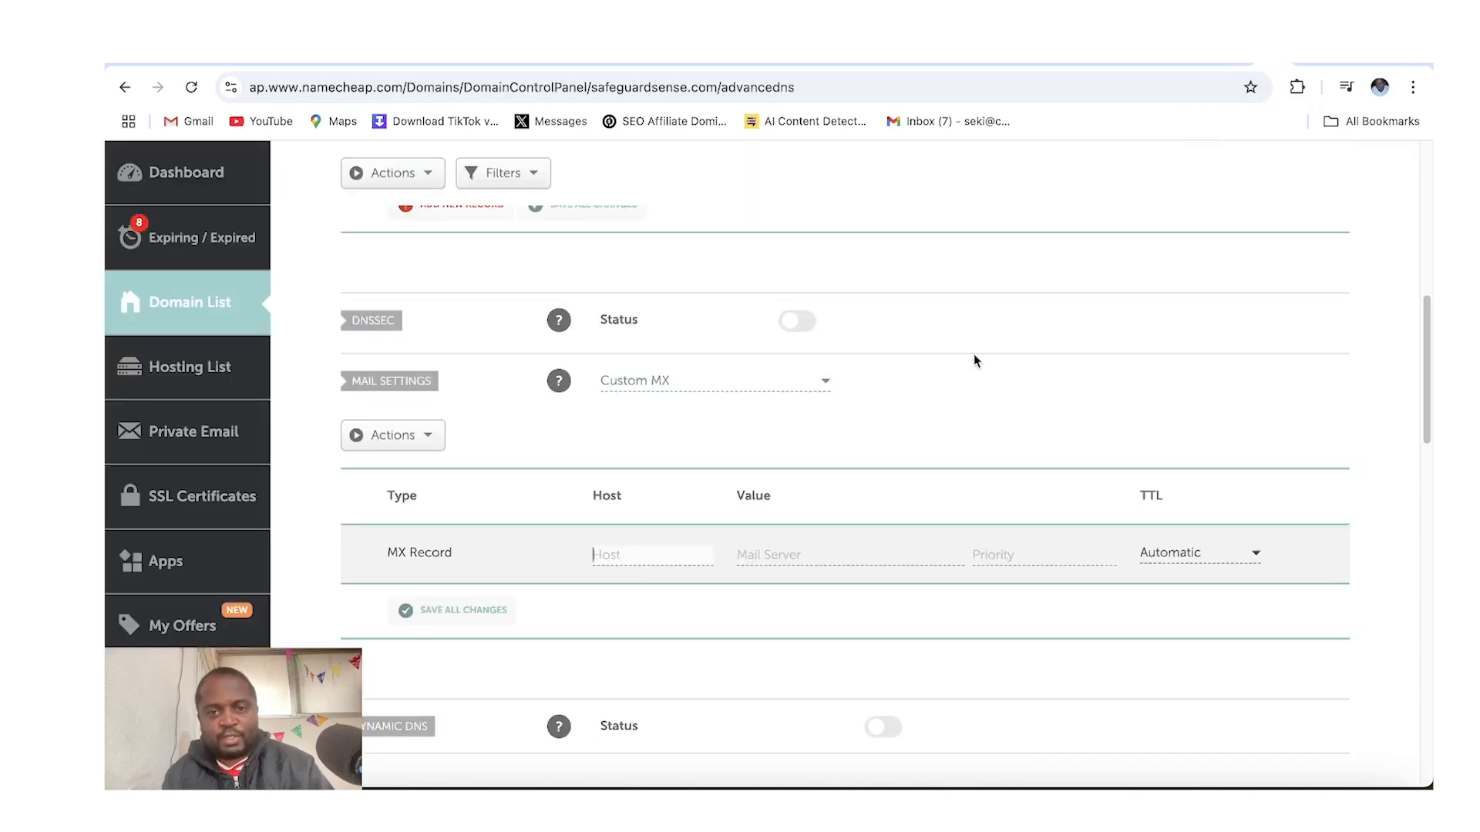
{"action": "left_click", "coordinate": [843, 554]}
{"action": "type", "text": "SMTP.GOOGLE.COM."}
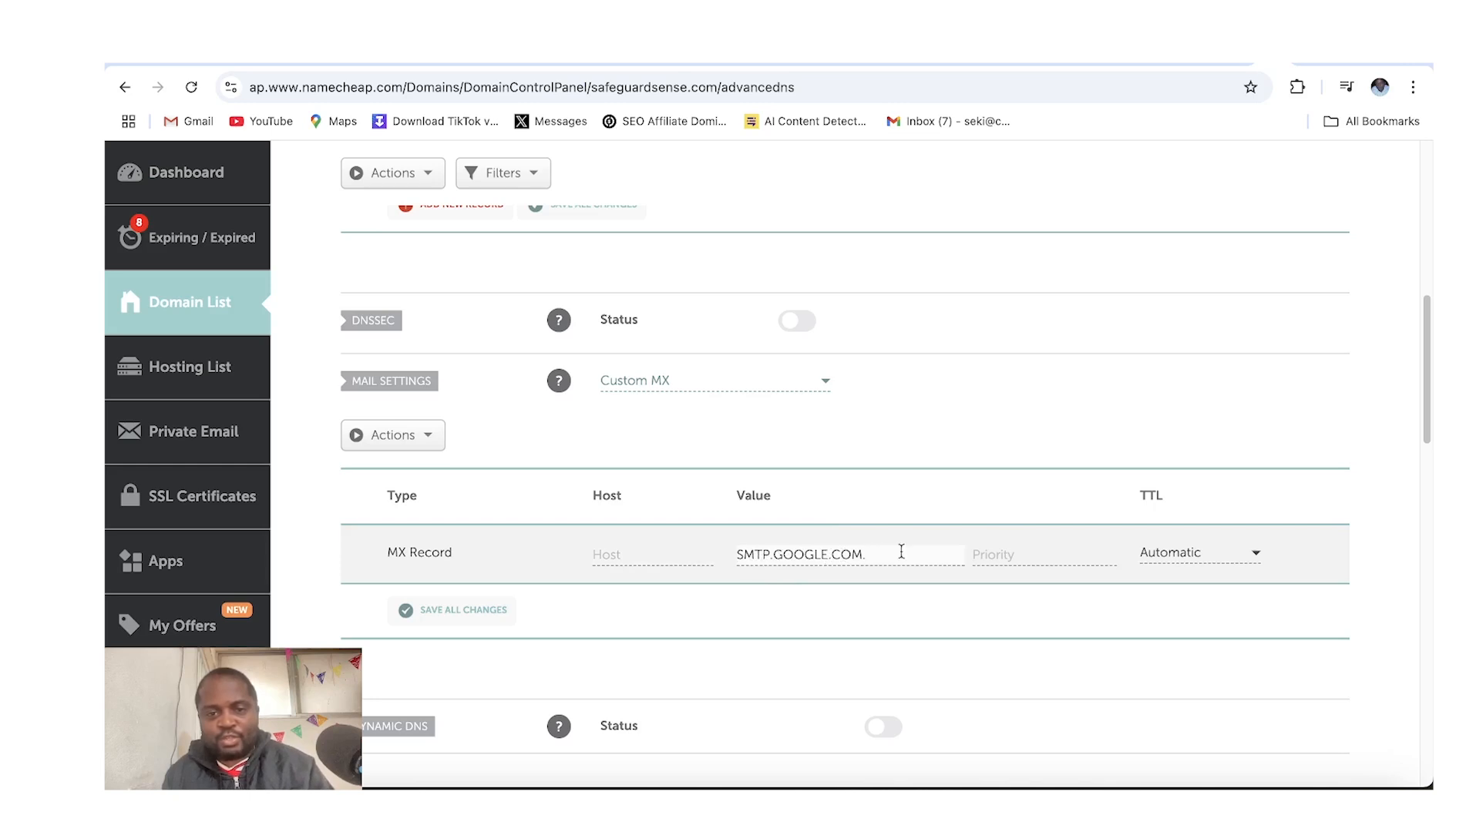
Set the MX record's host to @ and its priority to 1, and save all changes
{"action": "left_click", "coordinate": [653, 557]}
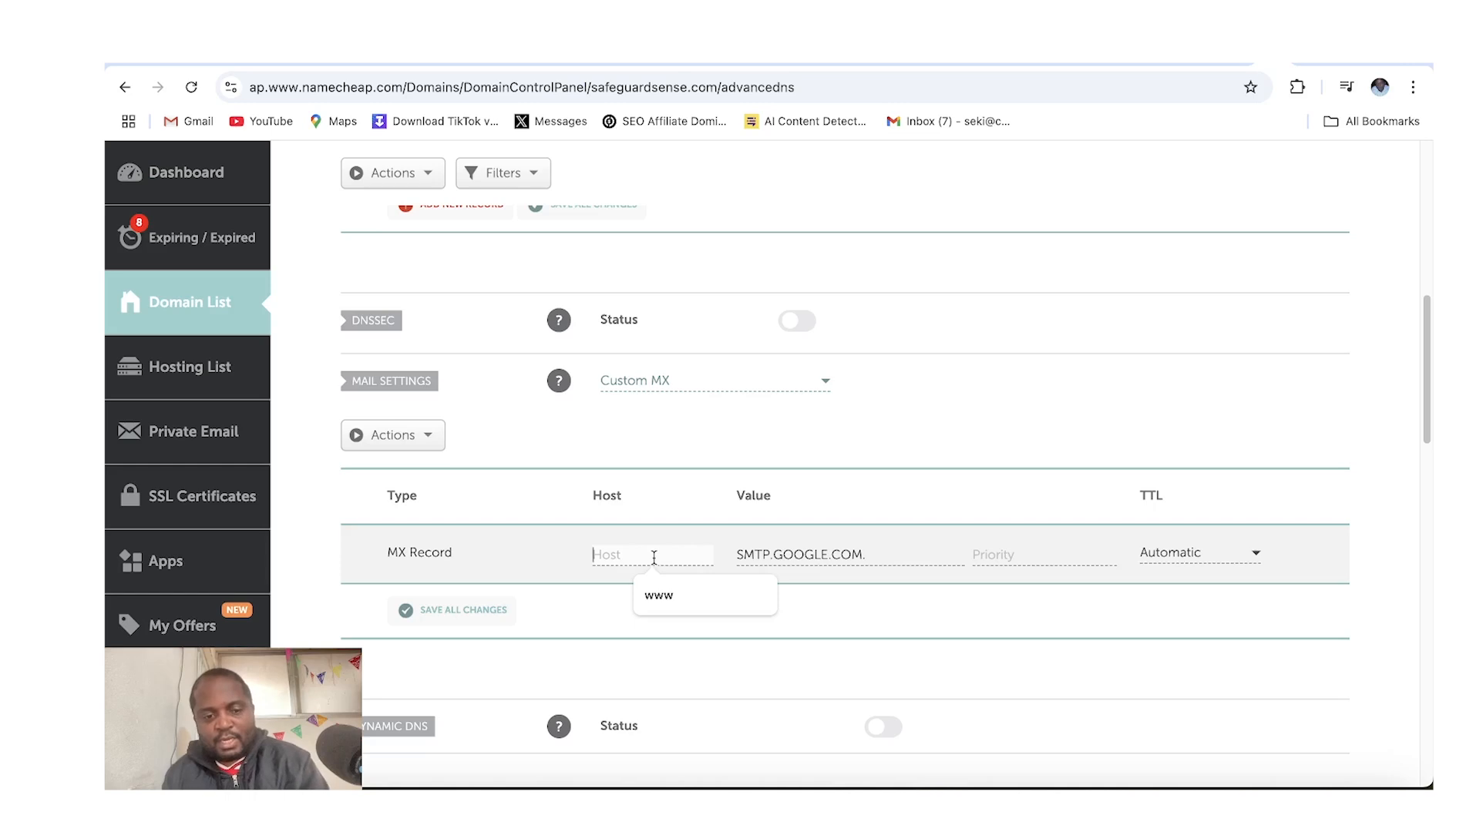
{"action": "key", "text": "super+q"}
{"action": "type", "text": "@"}
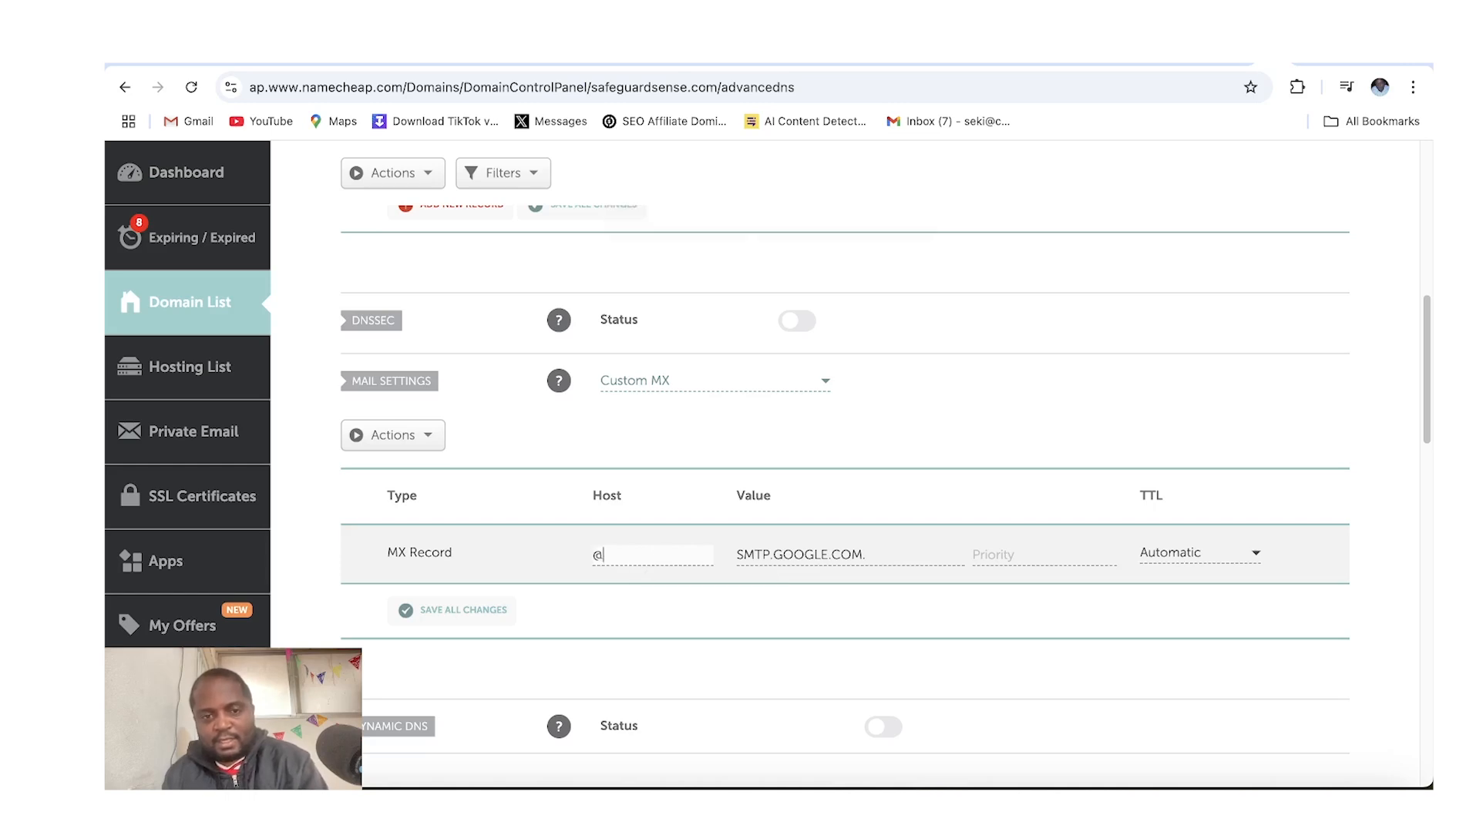
{"action": "left_click", "coordinate": [1077, 555]}
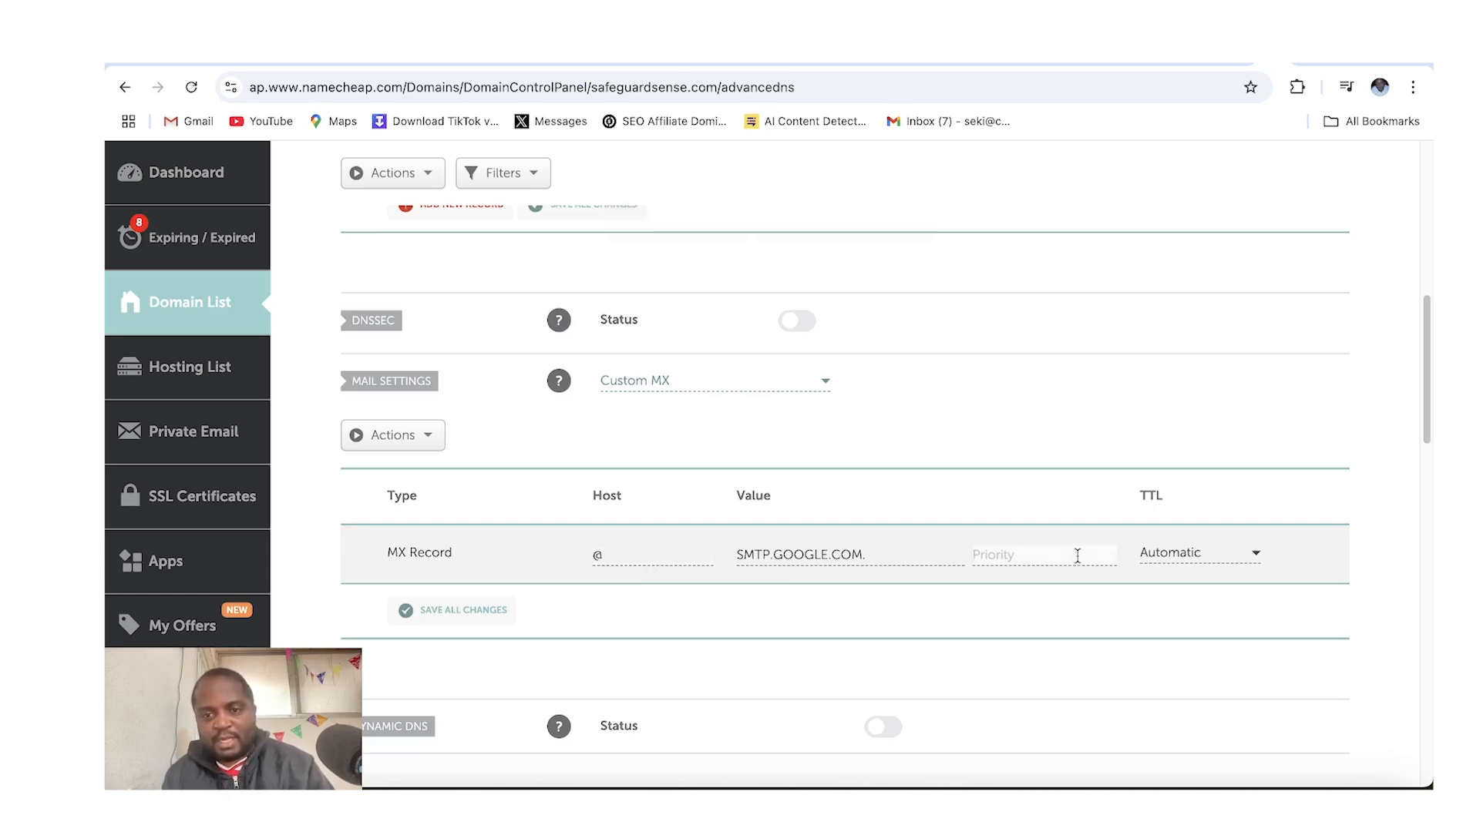
{"action": "type", "text": "1"}
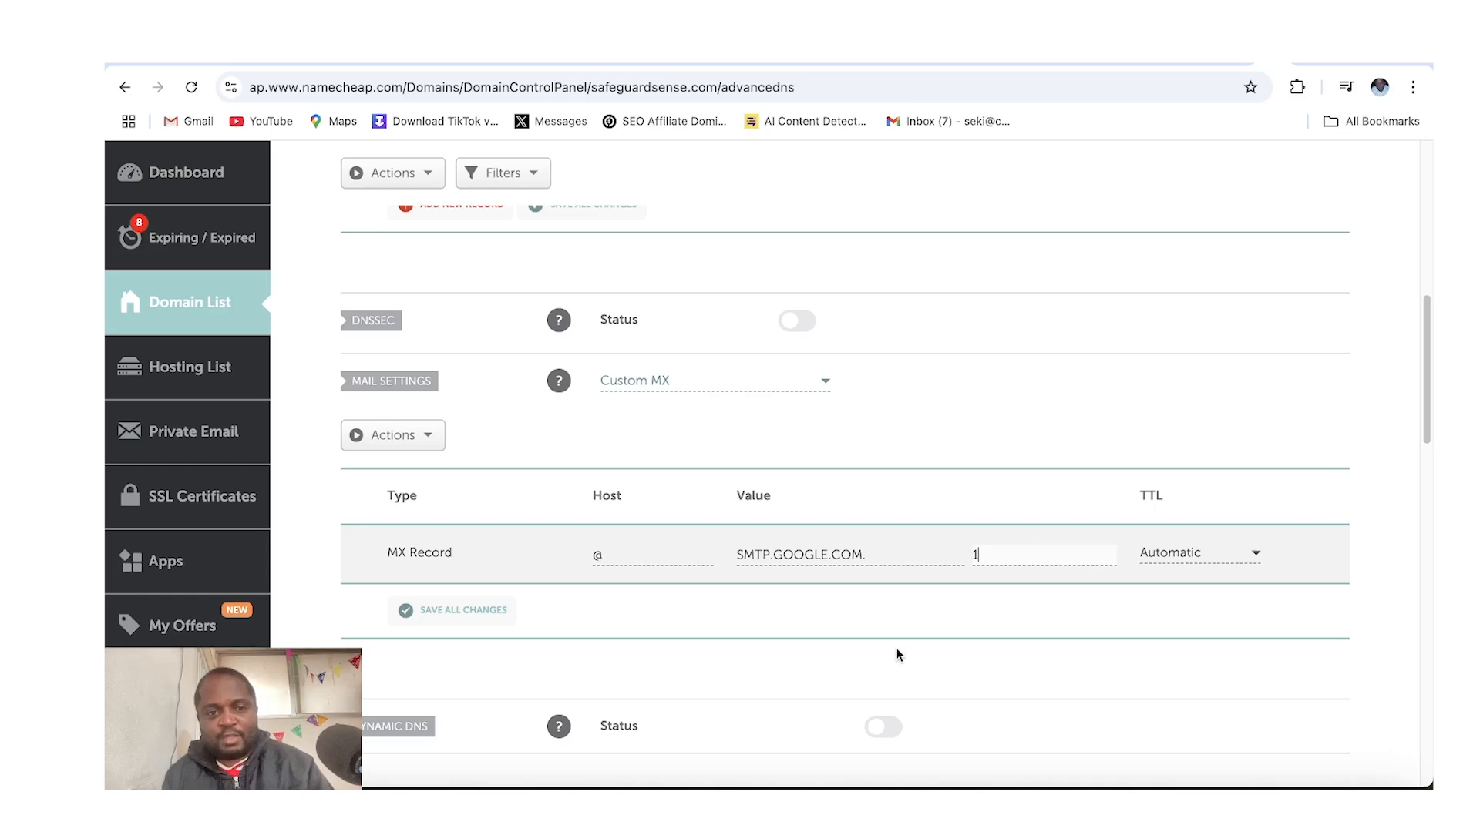
{"action": "left_click", "coordinate": [497, 619]}
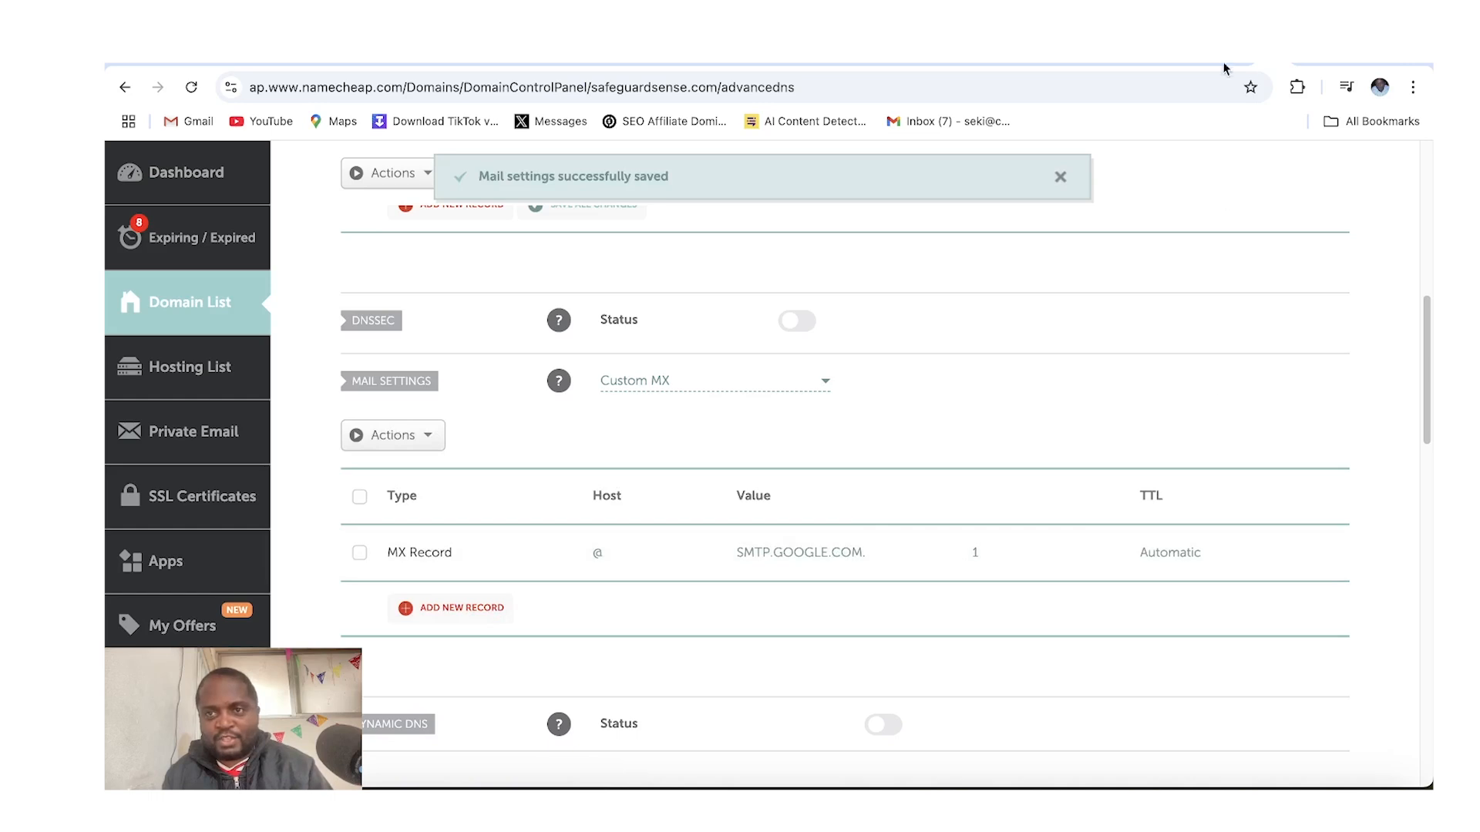
Confirm the MX record update in the Workspace Gmail activation and continue to explore Google Workspace
{"action": "left_click", "coordinate": [1250, 64]}
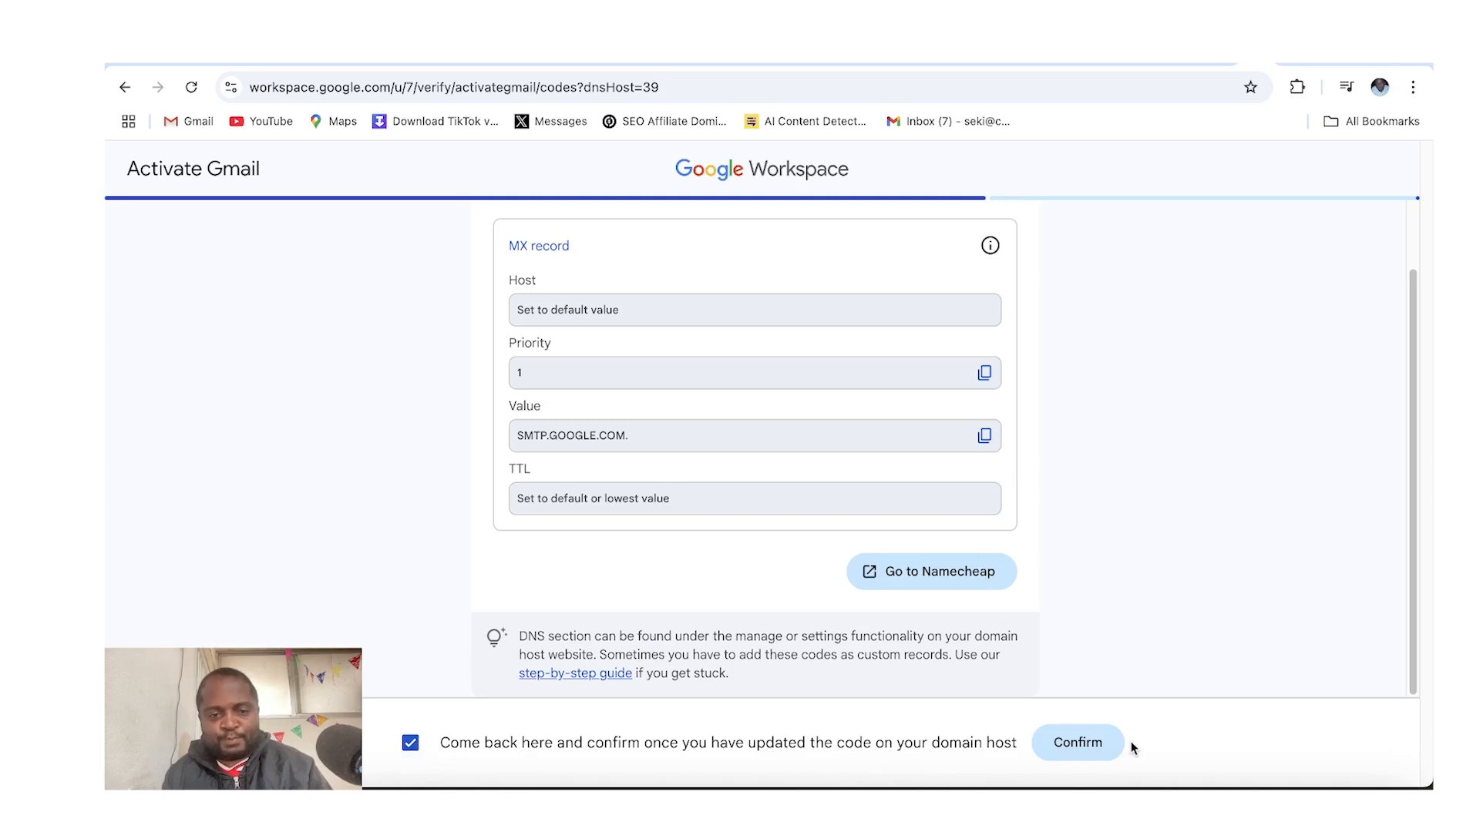
{"action": "left_click", "coordinate": [1067, 746]}
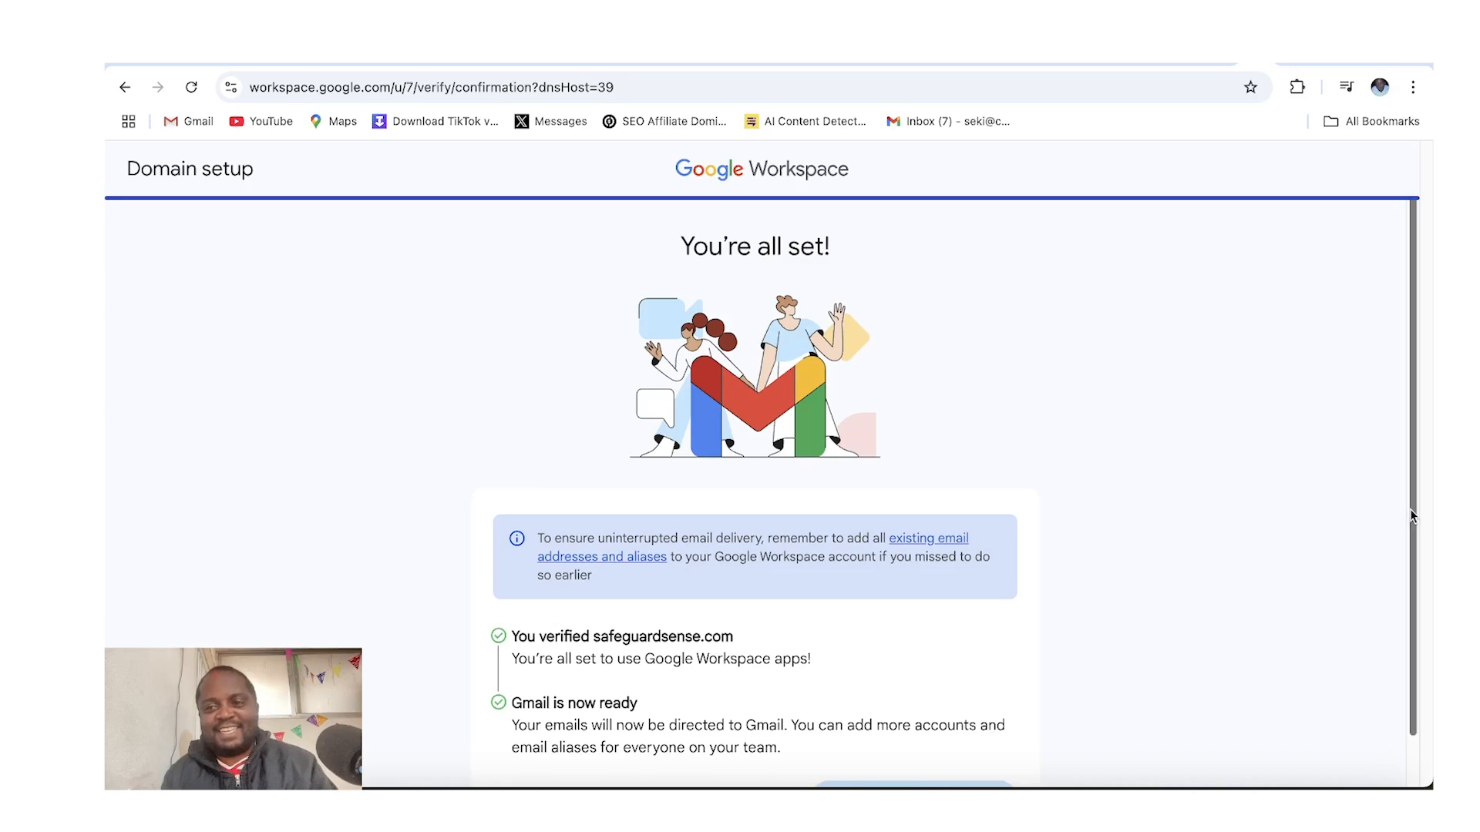
{"action": "left_click_drag", "start_coordinate": [1413, 516], "coordinate": [1413, 578]}
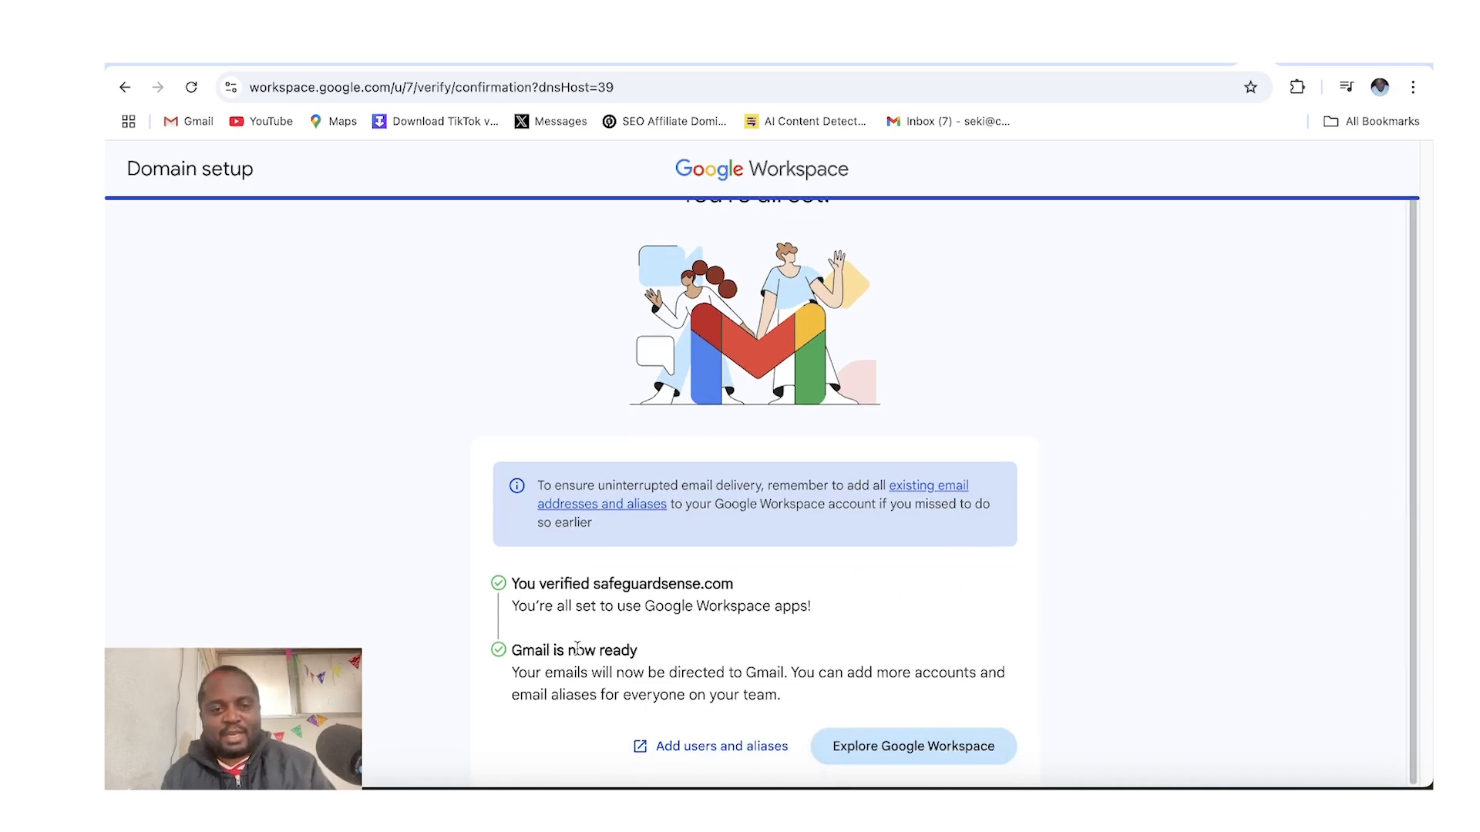
{"action": "left_click", "coordinate": [858, 757]}
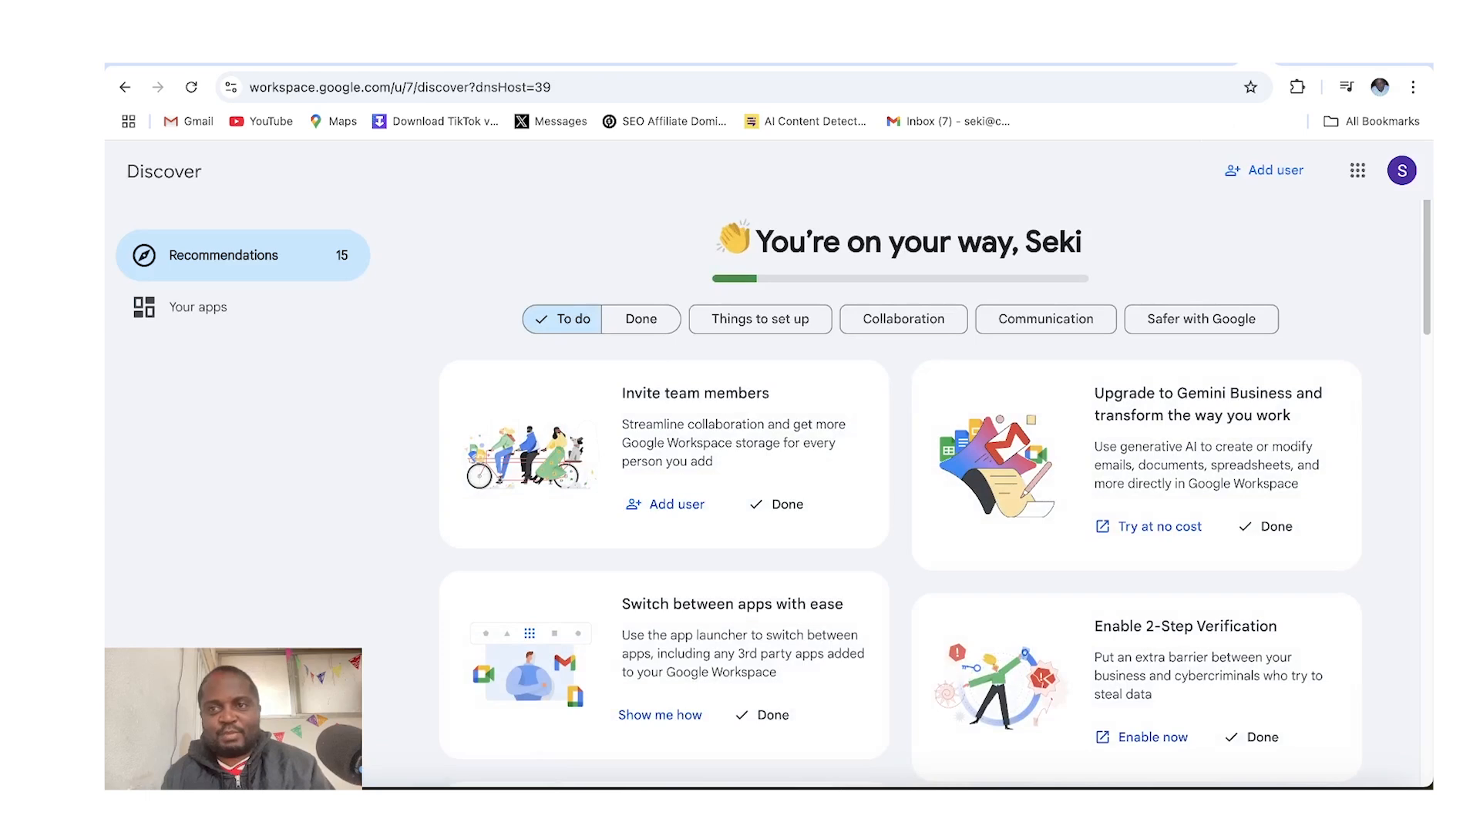
Copy the new Workspace account's email address and open Gmail in a new tab
{"action": "left_click", "coordinate": [1399, 173]}
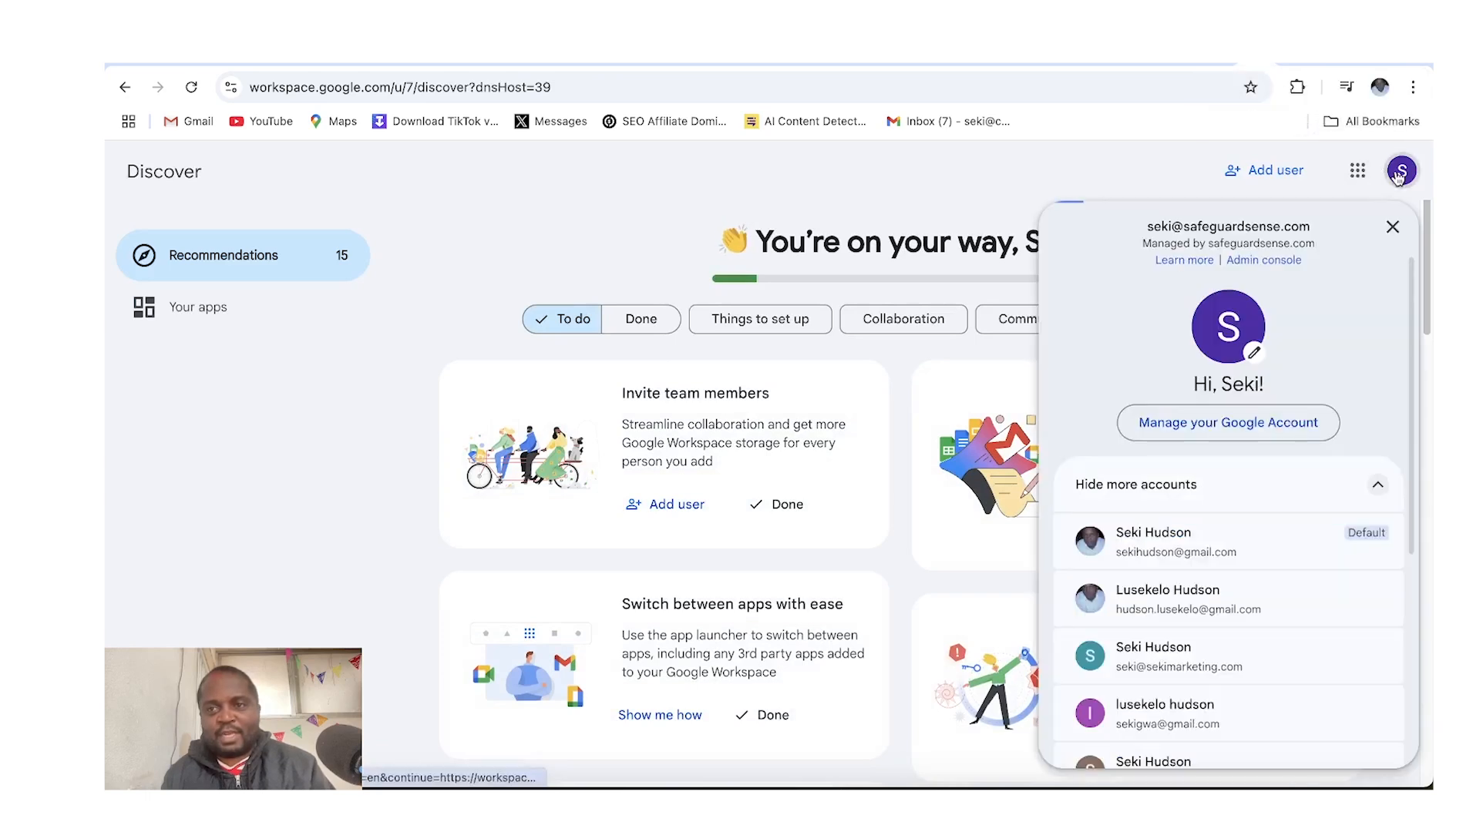
{"action": "left_click", "coordinate": [1230, 91]}
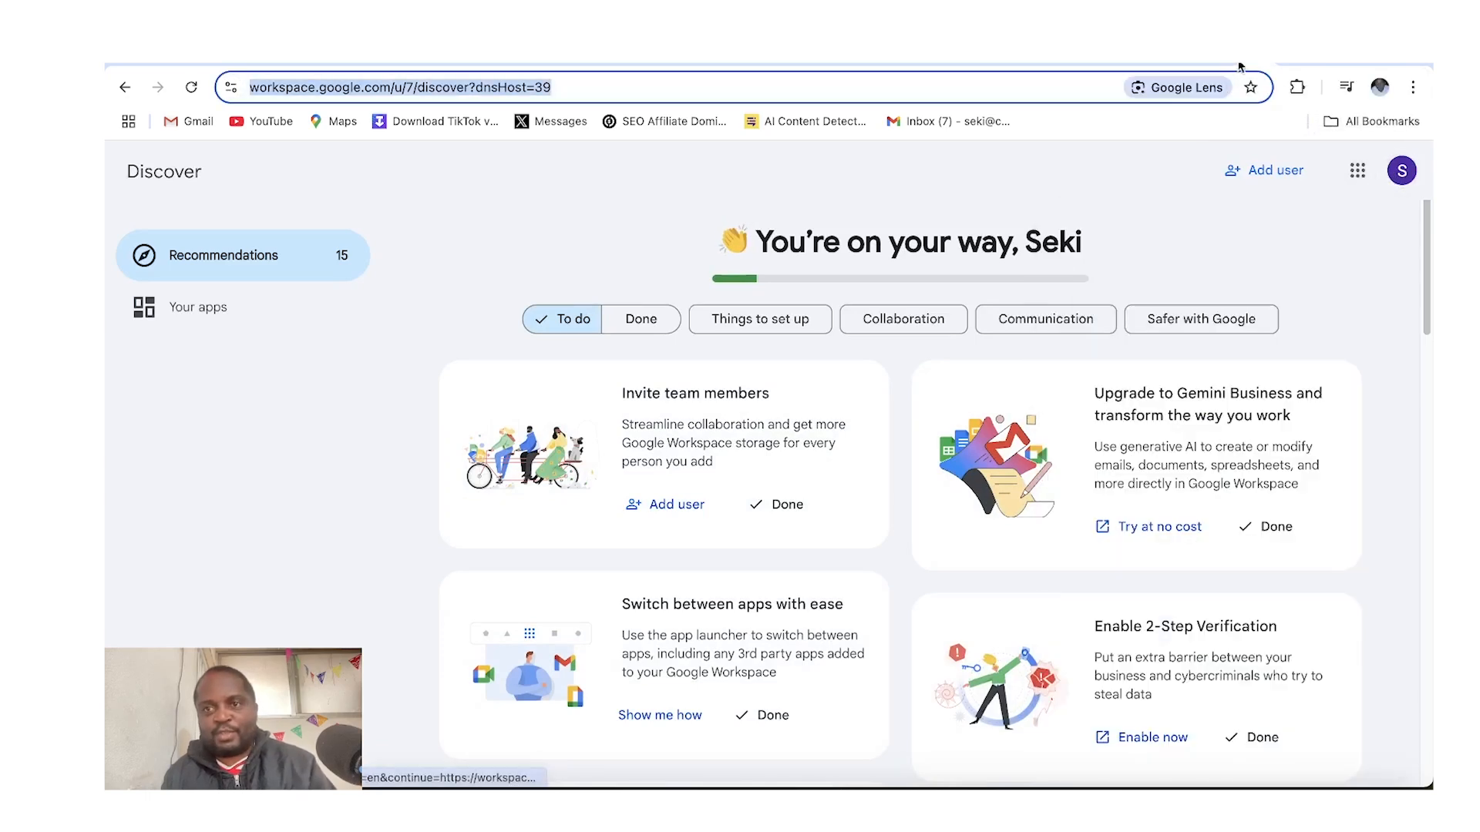
{"action": "left_click", "coordinate": [1241, 64]}
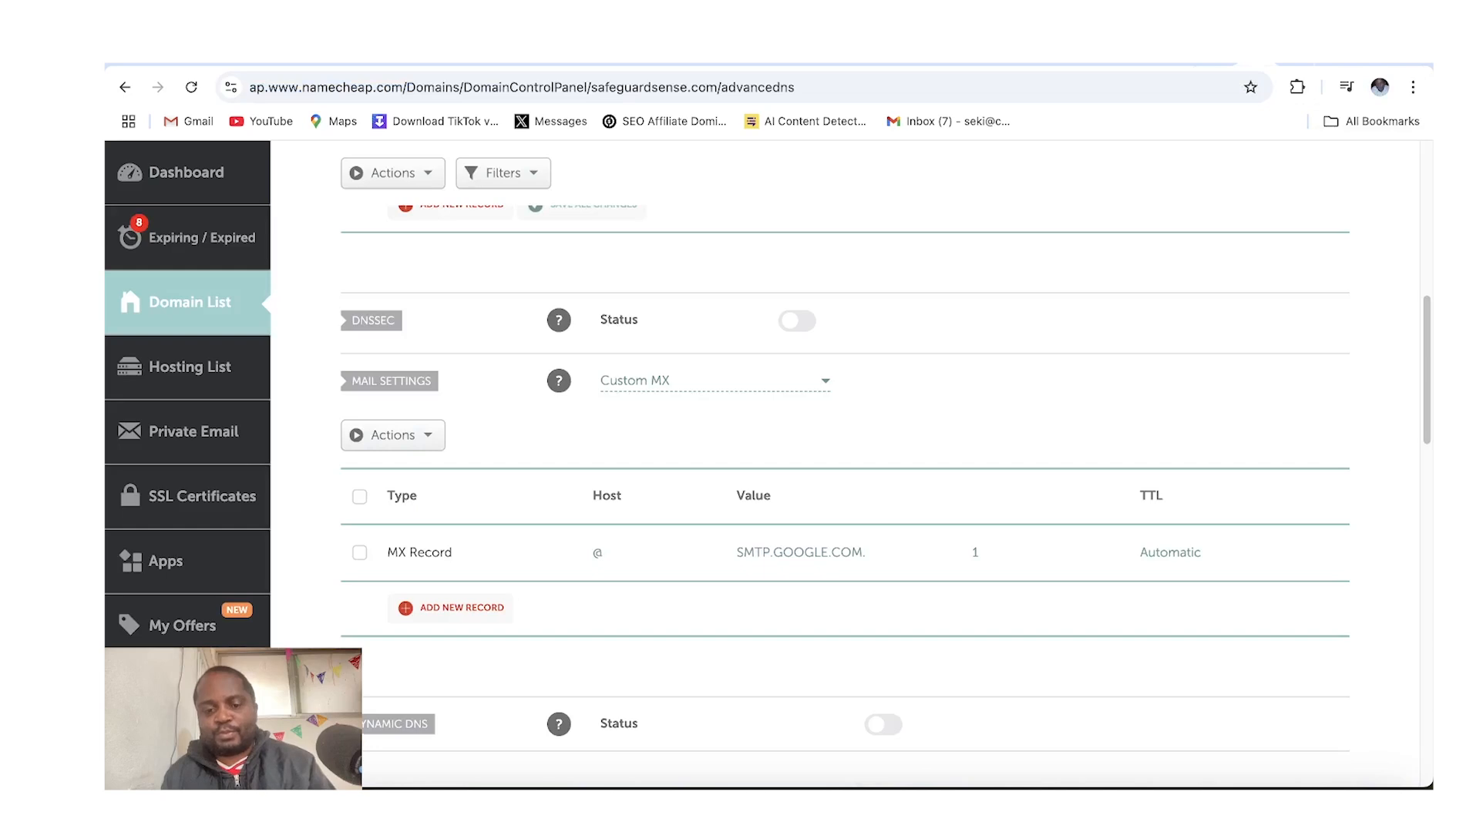
{"action": "key", "text": "ctrl+t"}
{"action": "type", "text": "gm"}
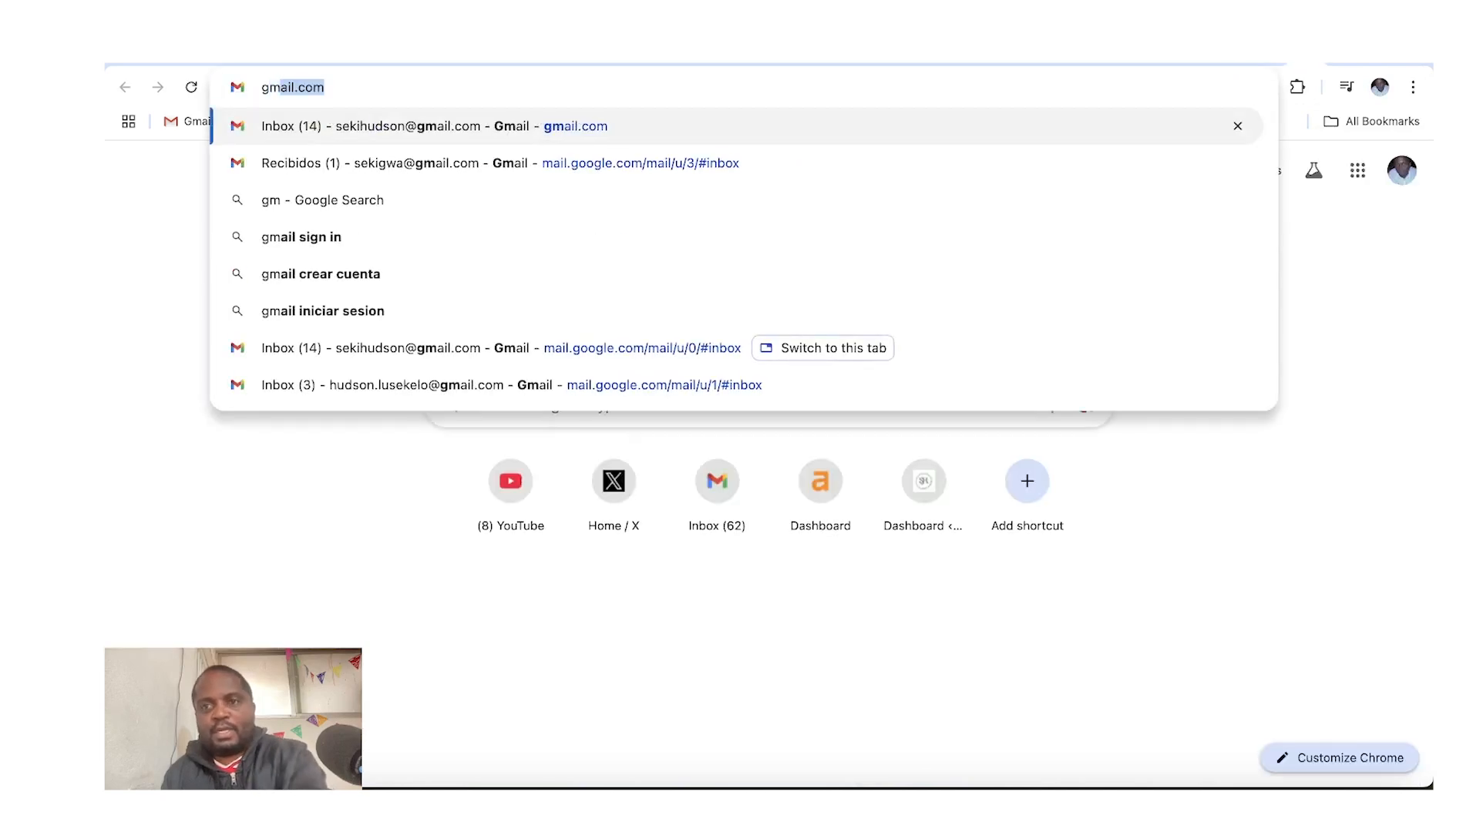
{"action": "key", "text": "Return"}
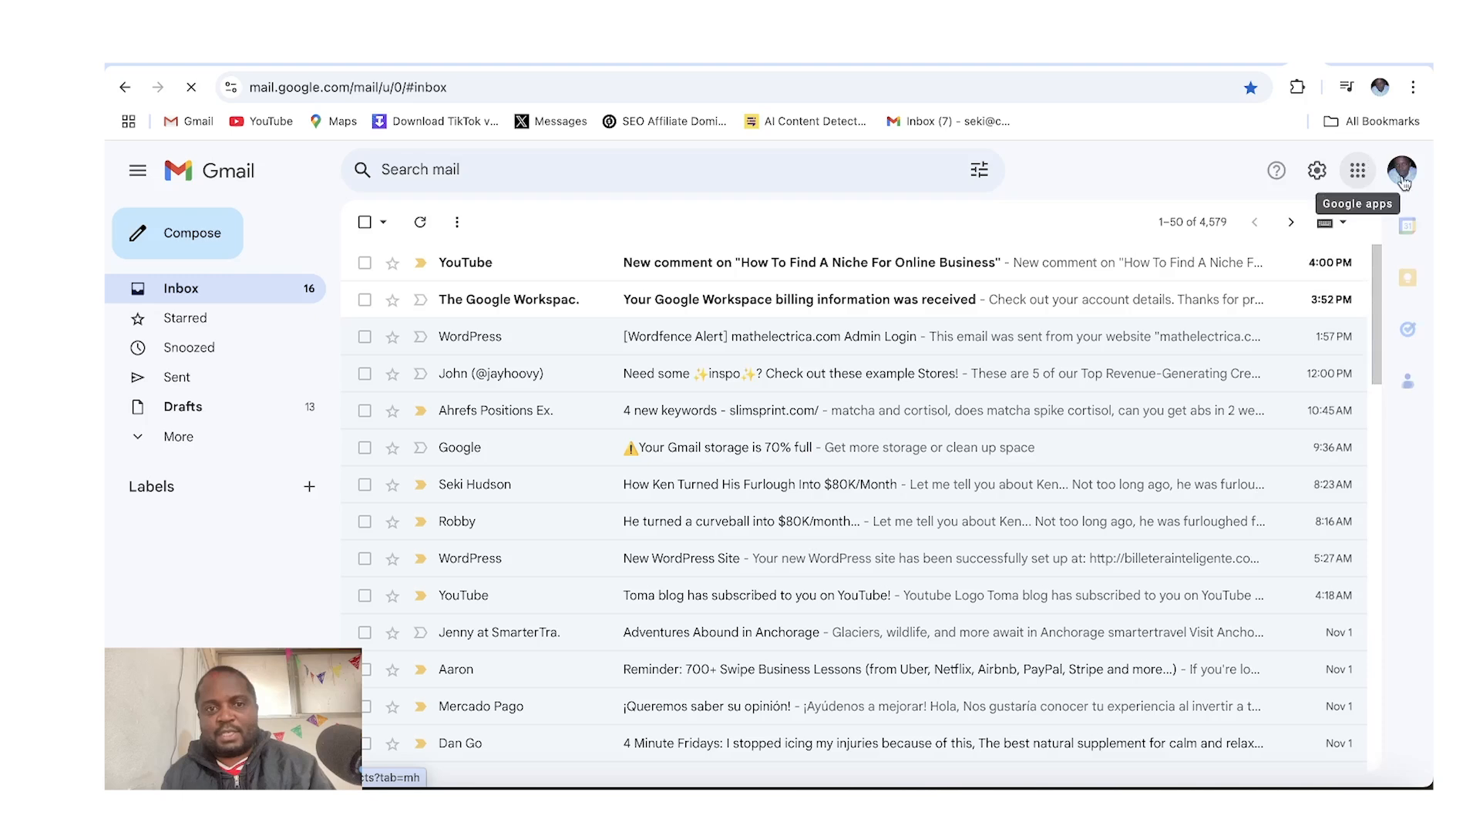
Add another Google account and sign in with the copied safeguardsense.com email address
{"action": "left_click", "coordinate": [1401, 170]}
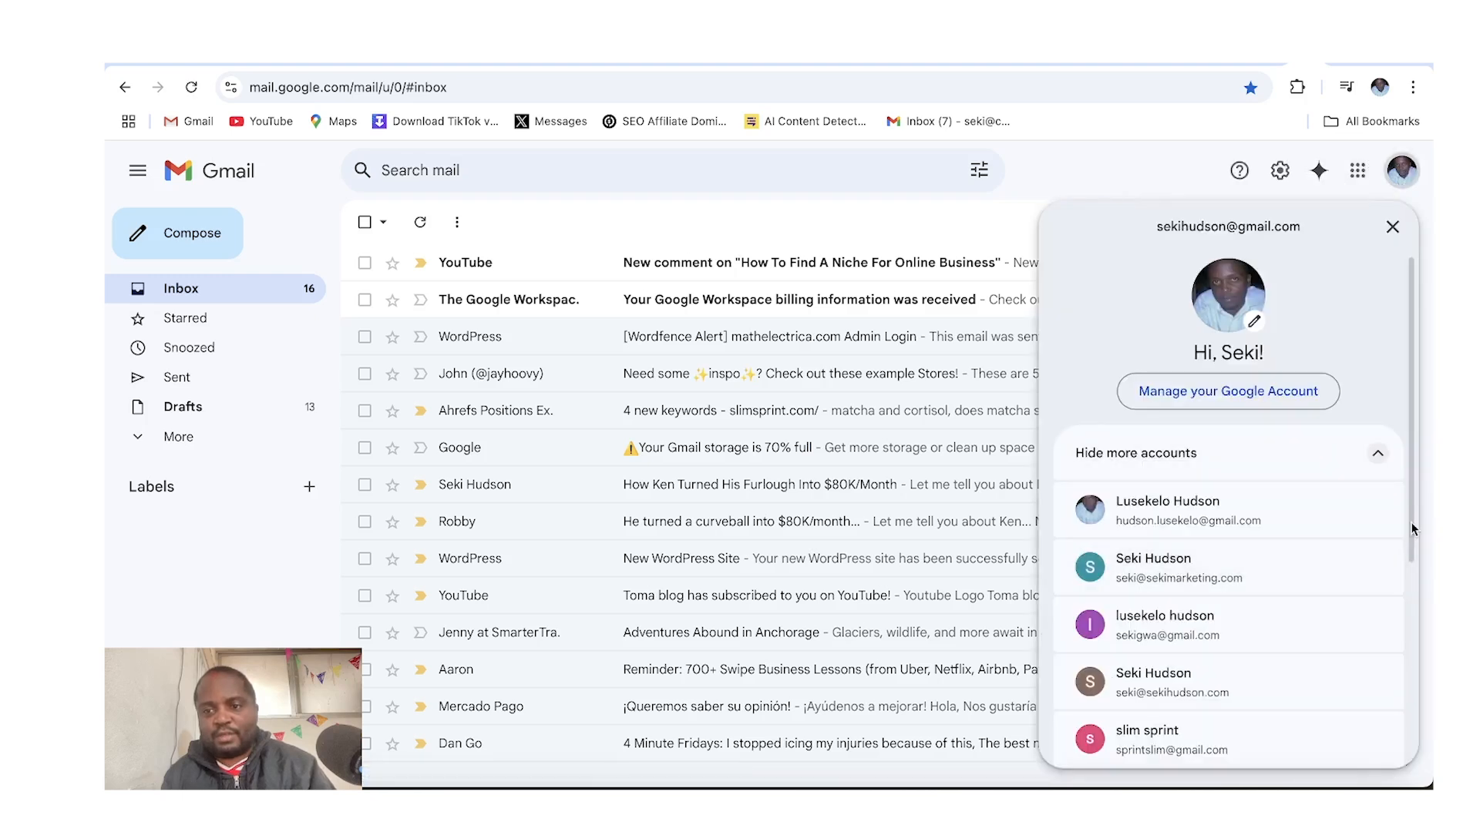
{"action": "scroll", "coordinate": [1404, 601], "scroll_direction": "down", "scroll_amount": 3}
{"action": "scroll", "coordinate": [1401, 628], "scroll_direction": "down", "scroll_amount": 1}
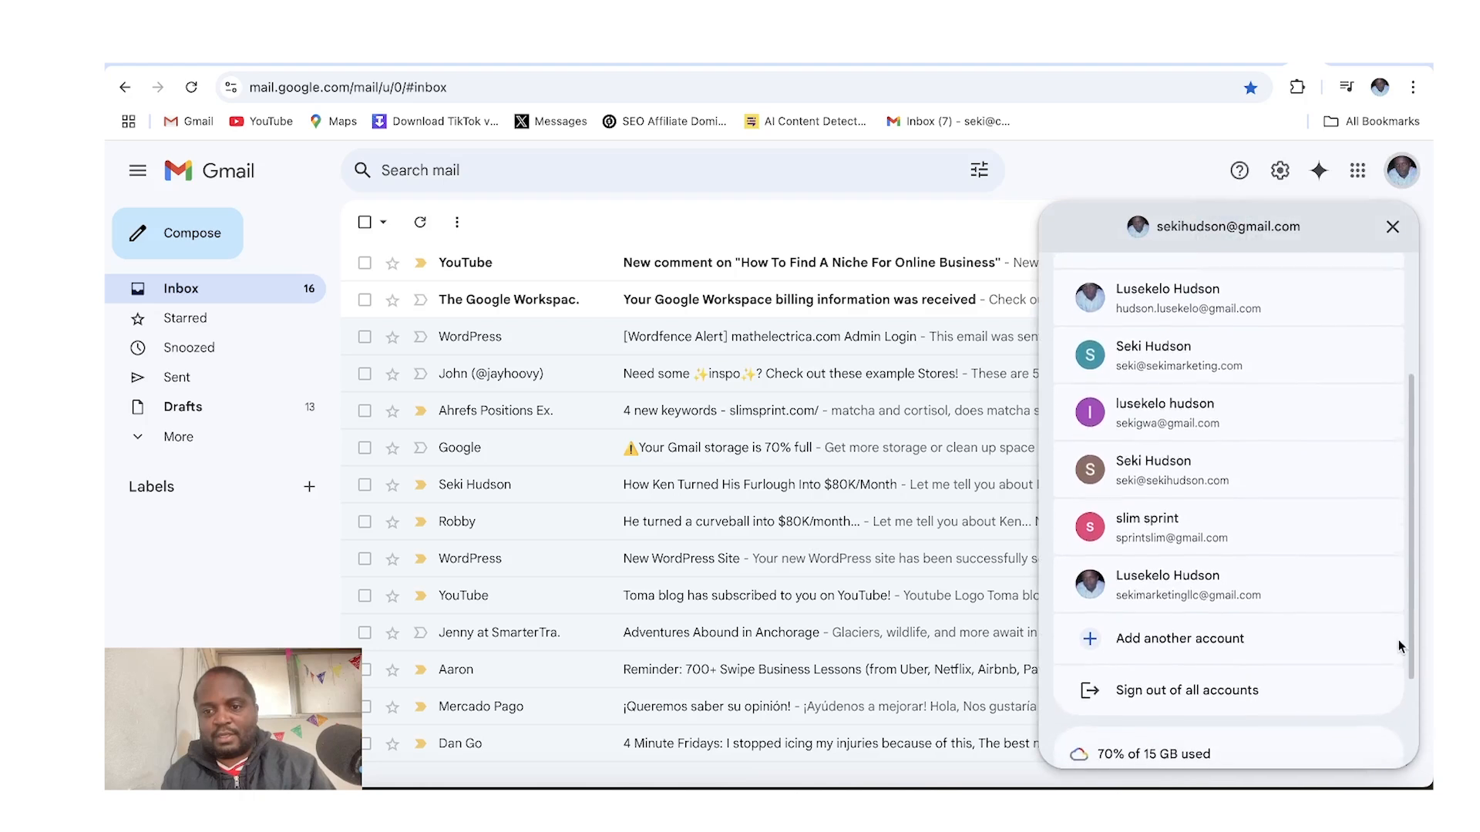
{"action": "left_click", "coordinate": [1216, 646]}
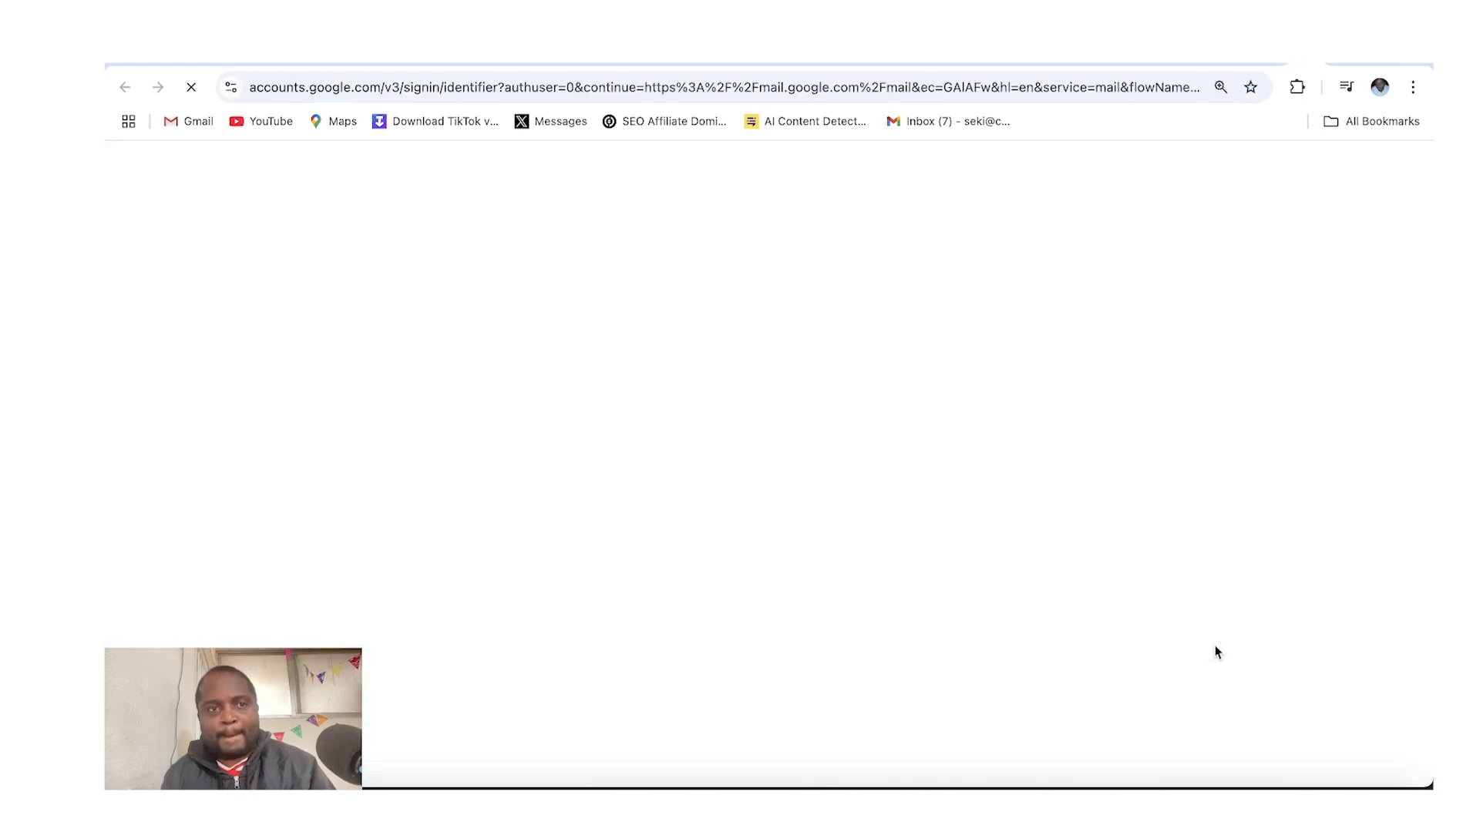
{"action": "key", "text": "ctrl+v"}
{"action": "left_click", "coordinate": [746, 389]}
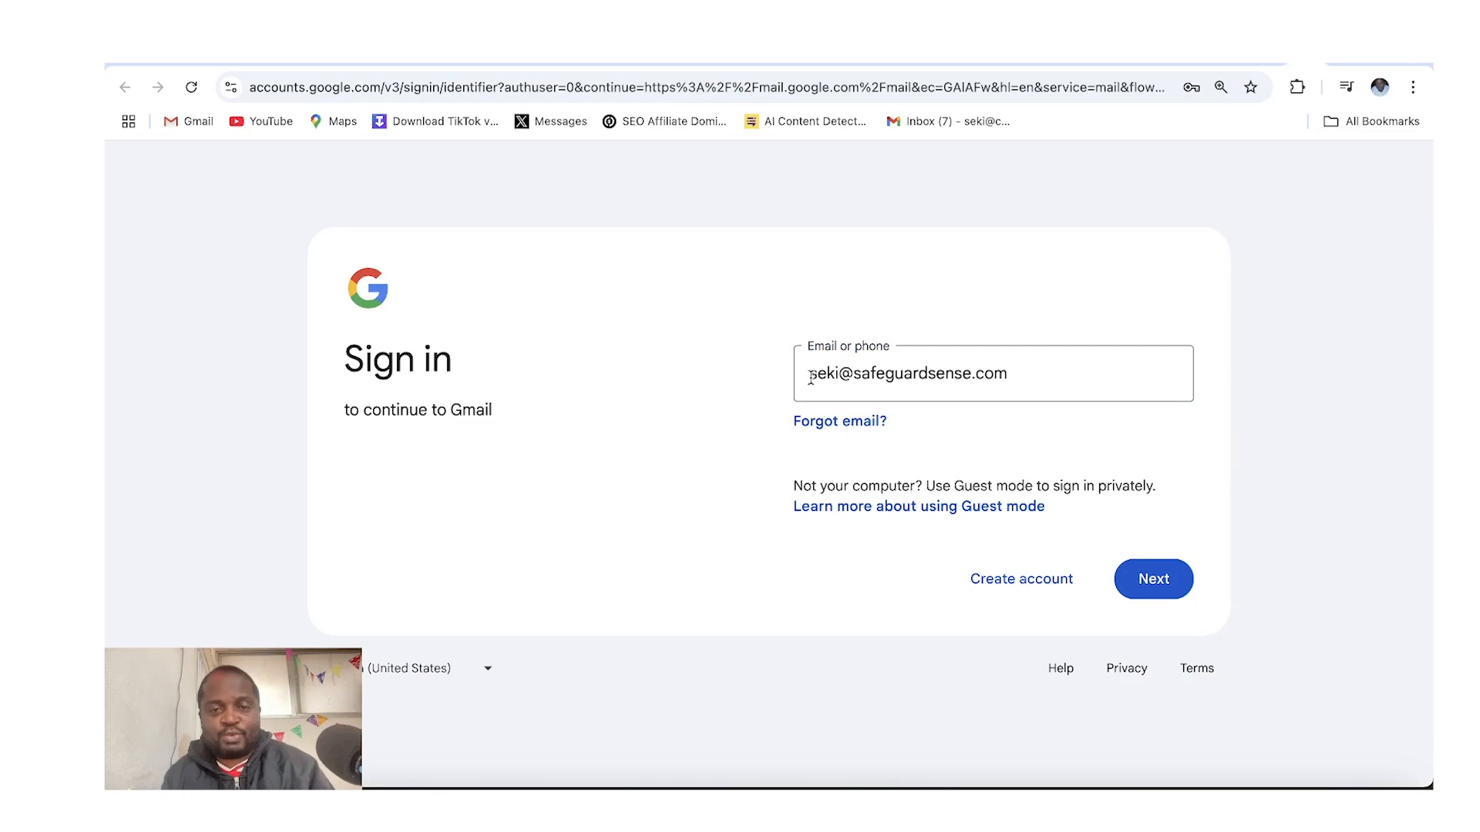
{"action": "left_click", "coordinate": [1140, 591]}
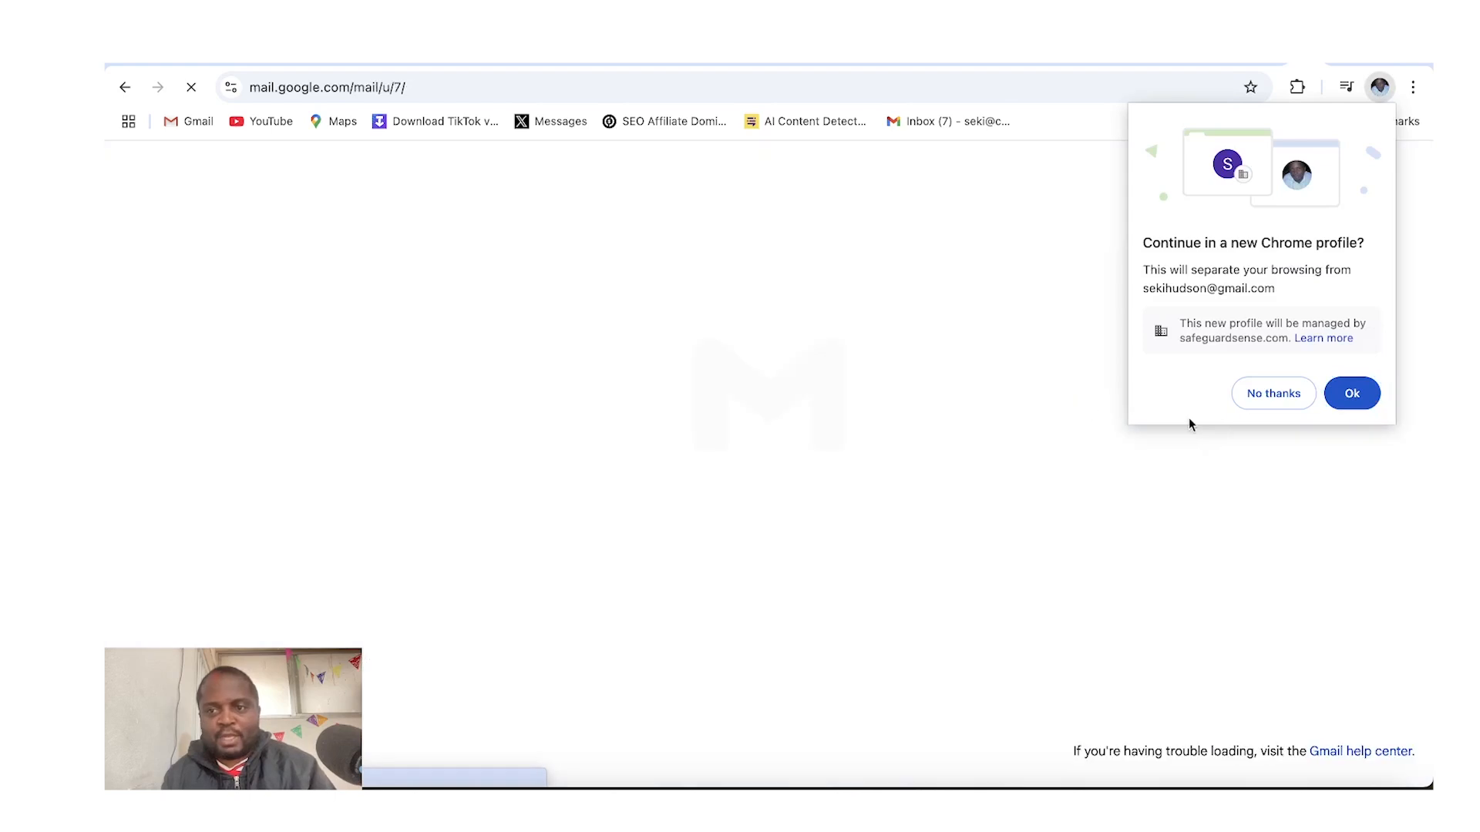
Decline the new Chrome profile and dismiss the Gmail welcome and chat tour screens
{"action": "left_click", "coordinate": [1258, 409]}
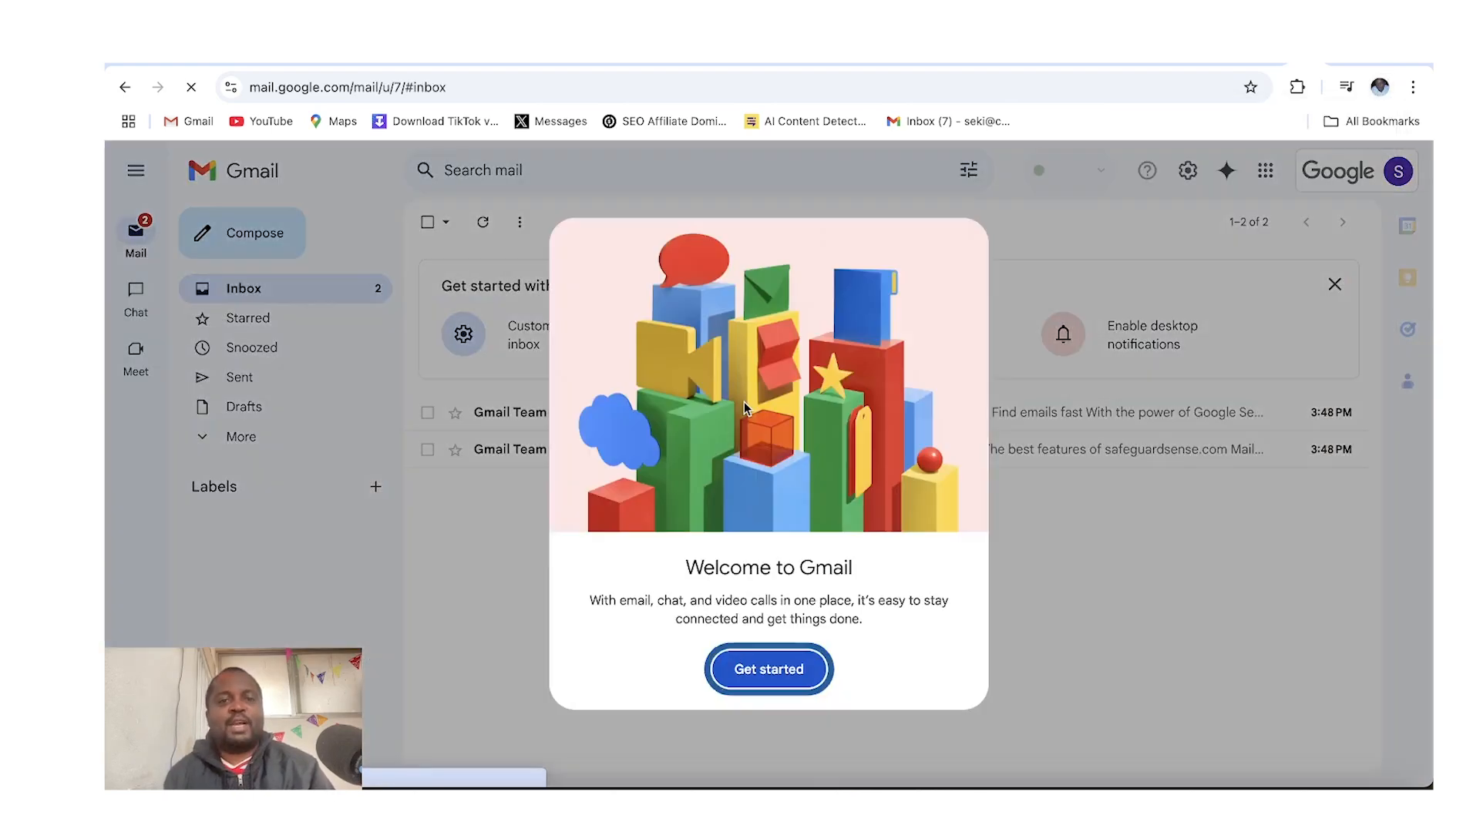
{"action": "left_click", "coordinate": [780, 682]}
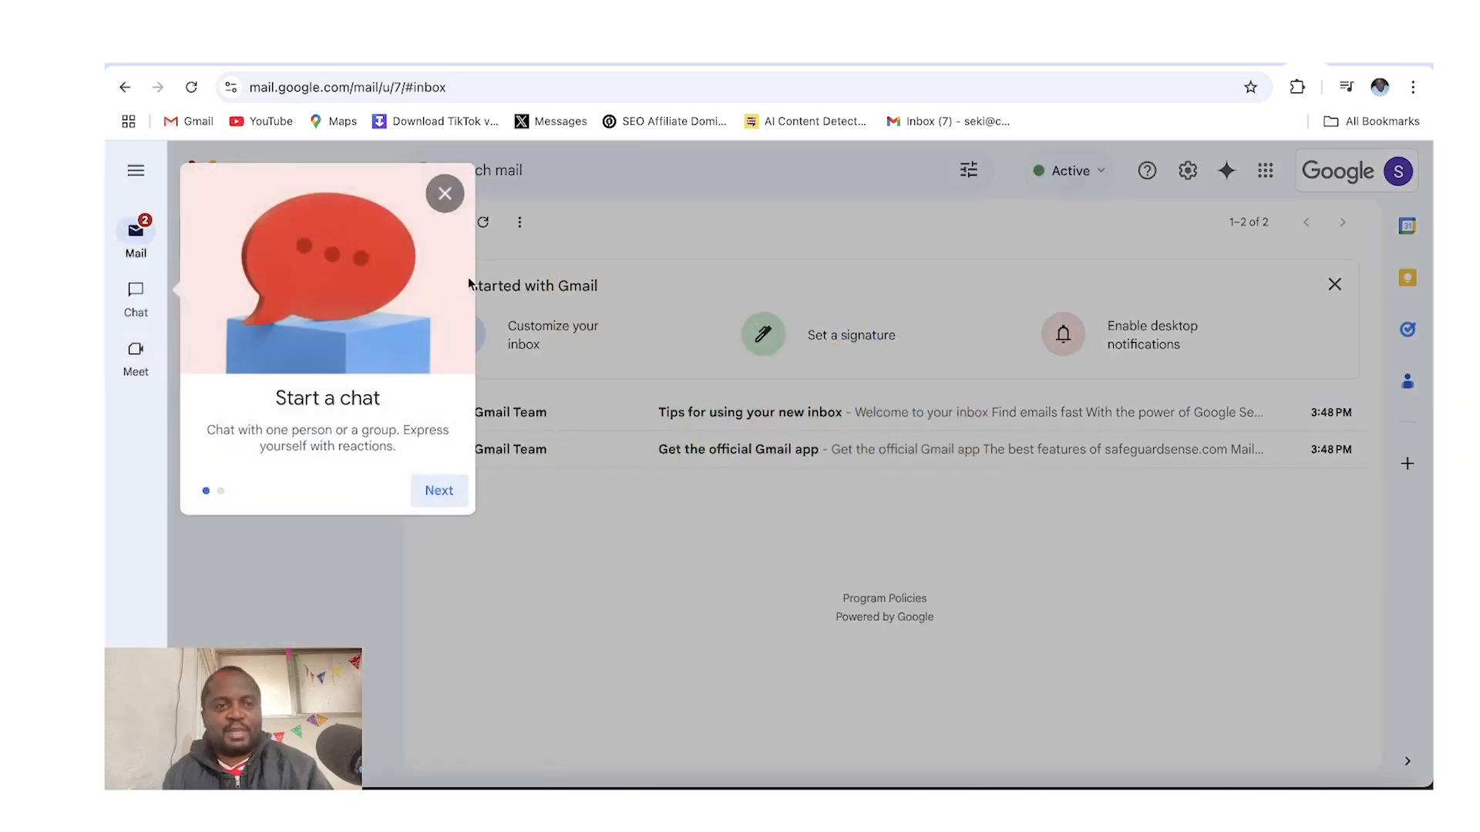
{"action": "left_click", "coordinate": [456, 209]}
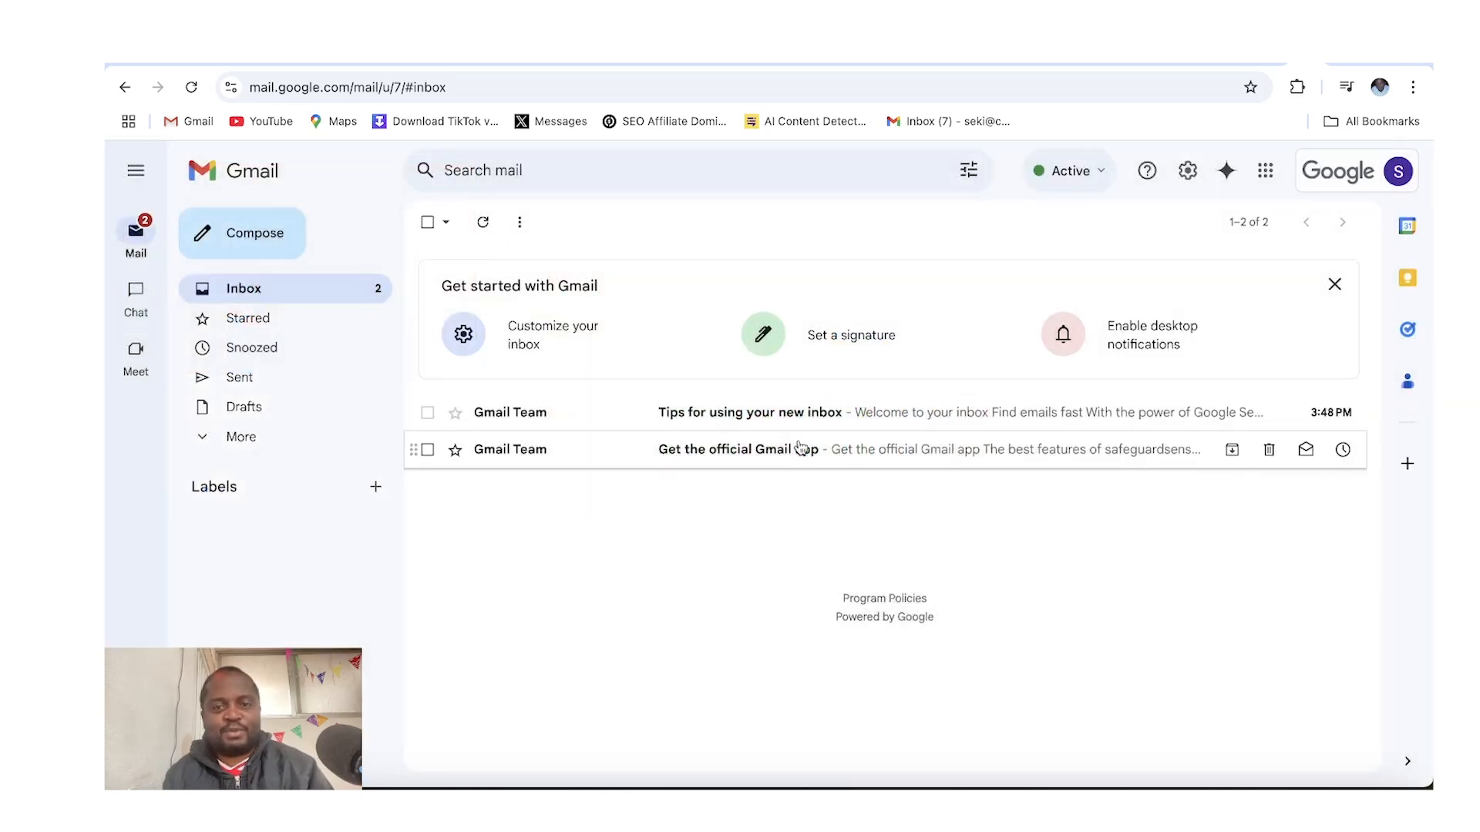
Open the two welcome emails in the new safeguardsense.com inbox
{"action": "left_click", "coordinate": [760, 413]}
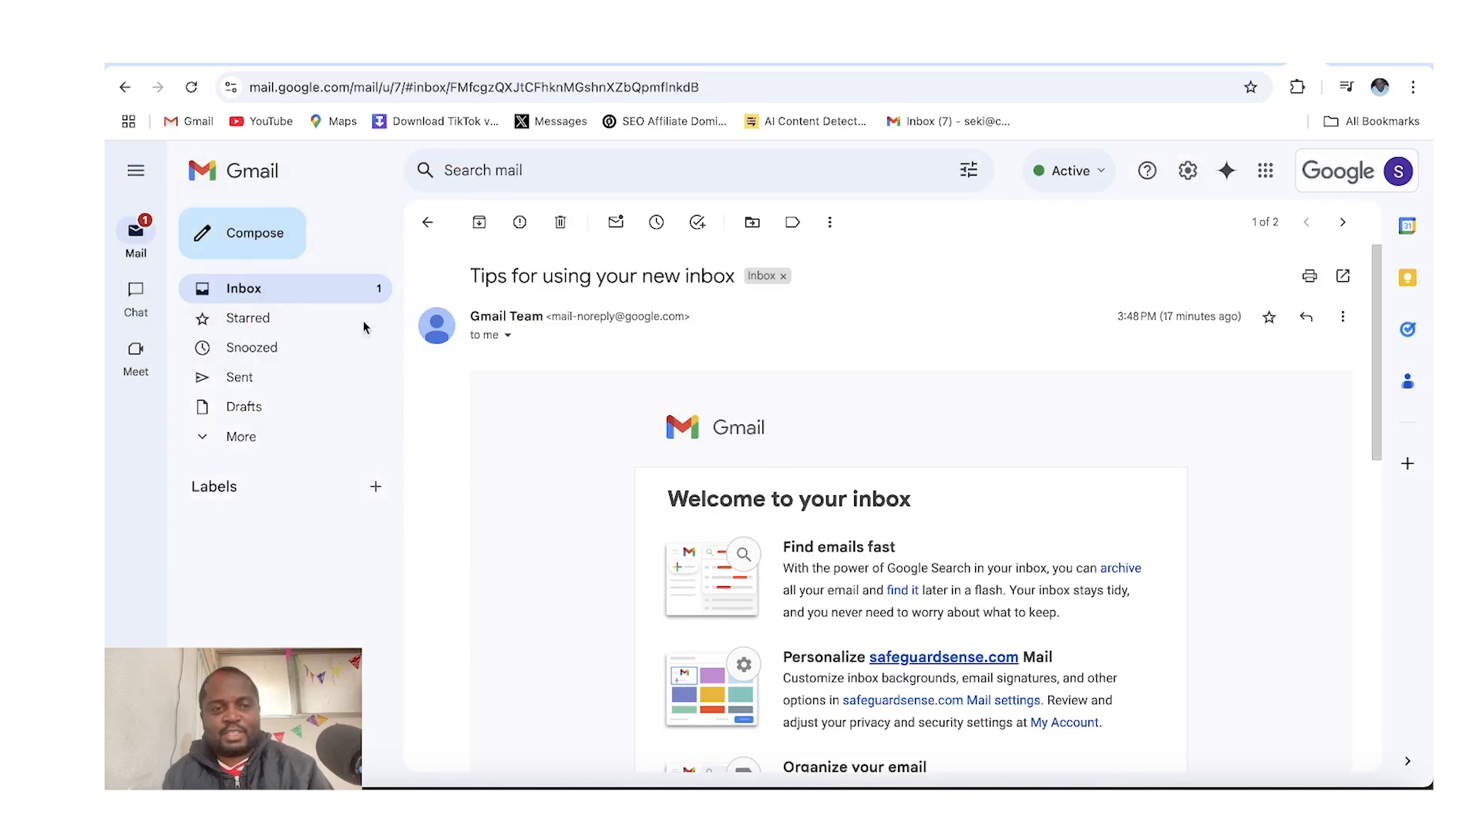
{"action": "left_click", "coordinate": [301, 302]}
{"action": "left_click", "coordinate": [713, 447]}
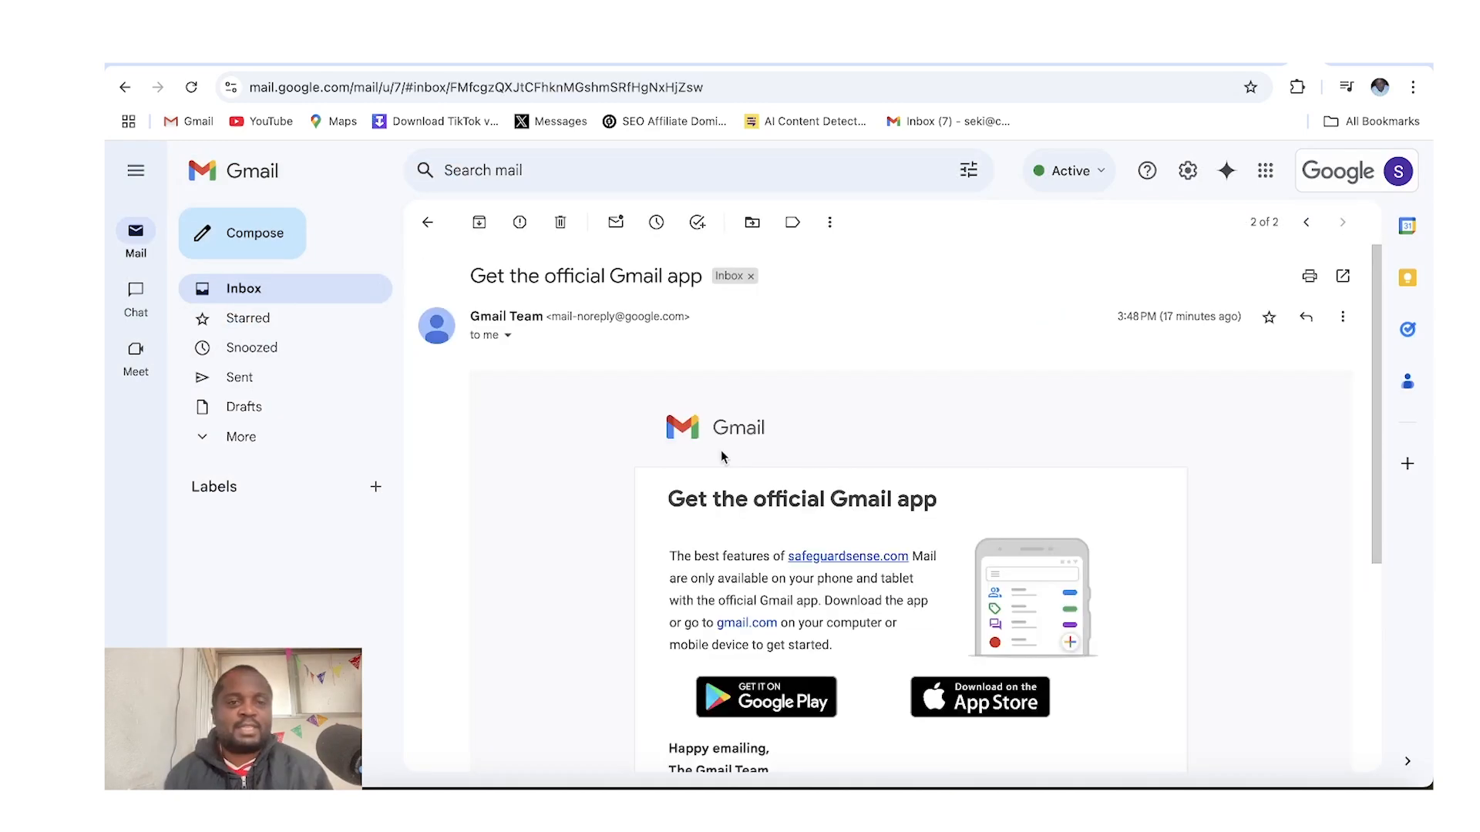